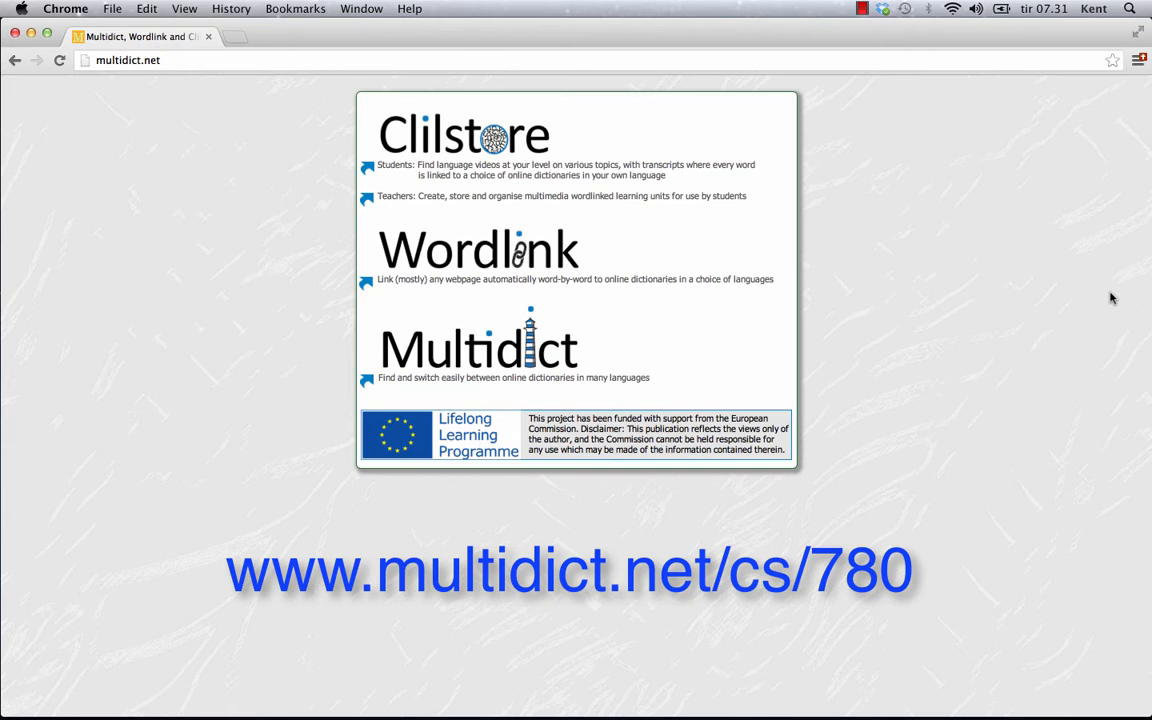
Step: Clear the existing multidict.net address from Chrome's address bar
{"action": "left_click", "coordinate": [148, 60]}
{"action": "key", "text": "BackSpace"}
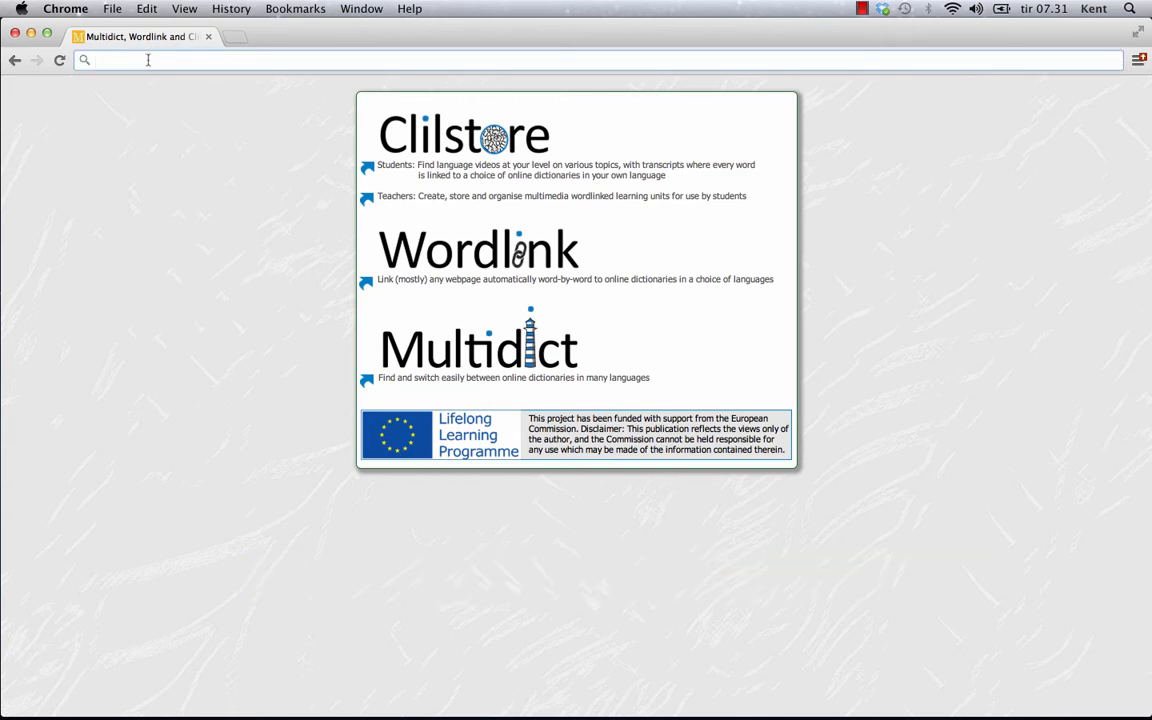
{"action": "type", "text": "www."}
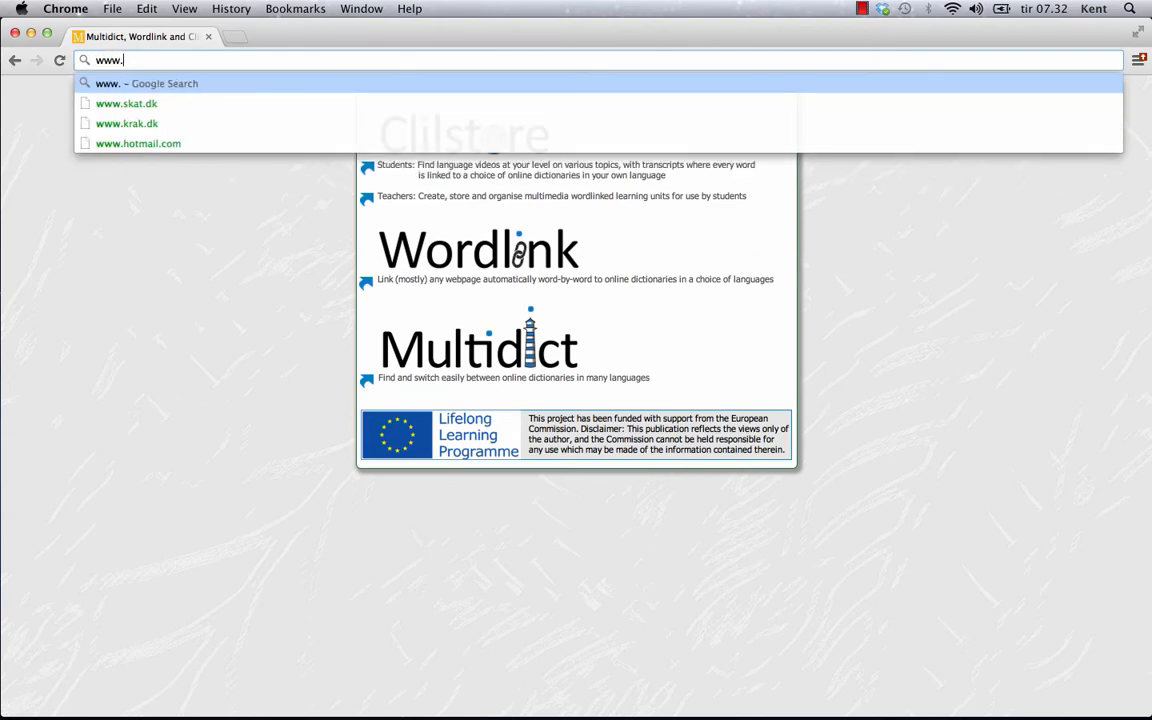
{"action": "type", "text": "mu"}
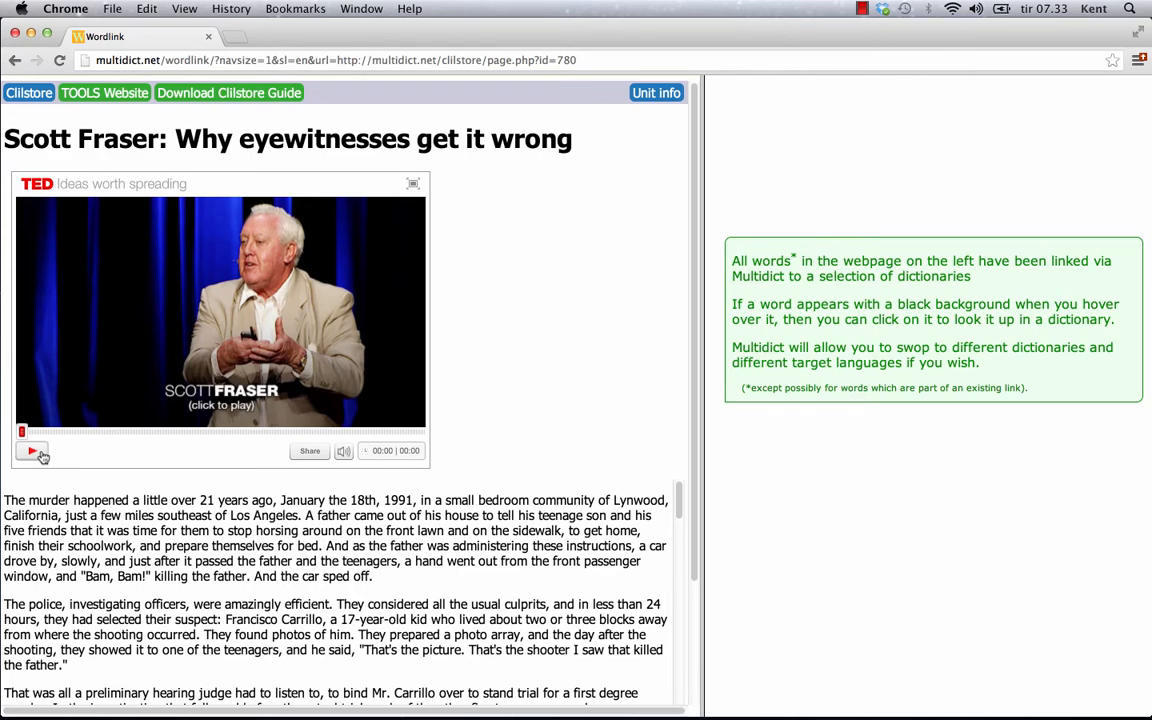
{"action": "scroll", "coordinate": [640, 500], "scroll_direction": "down", "scroll_amount": 1}
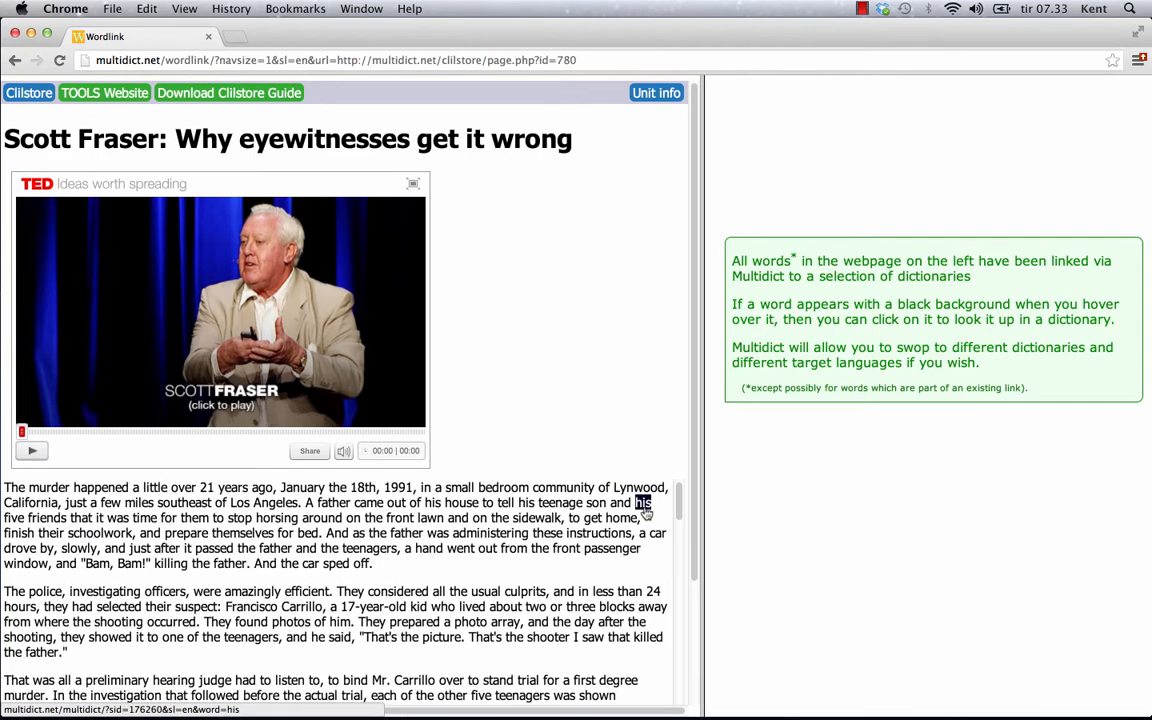
{"action": "scroll", "coordinate": [645, 510], "scroll_direction": "down", "scroll_amount": 5}
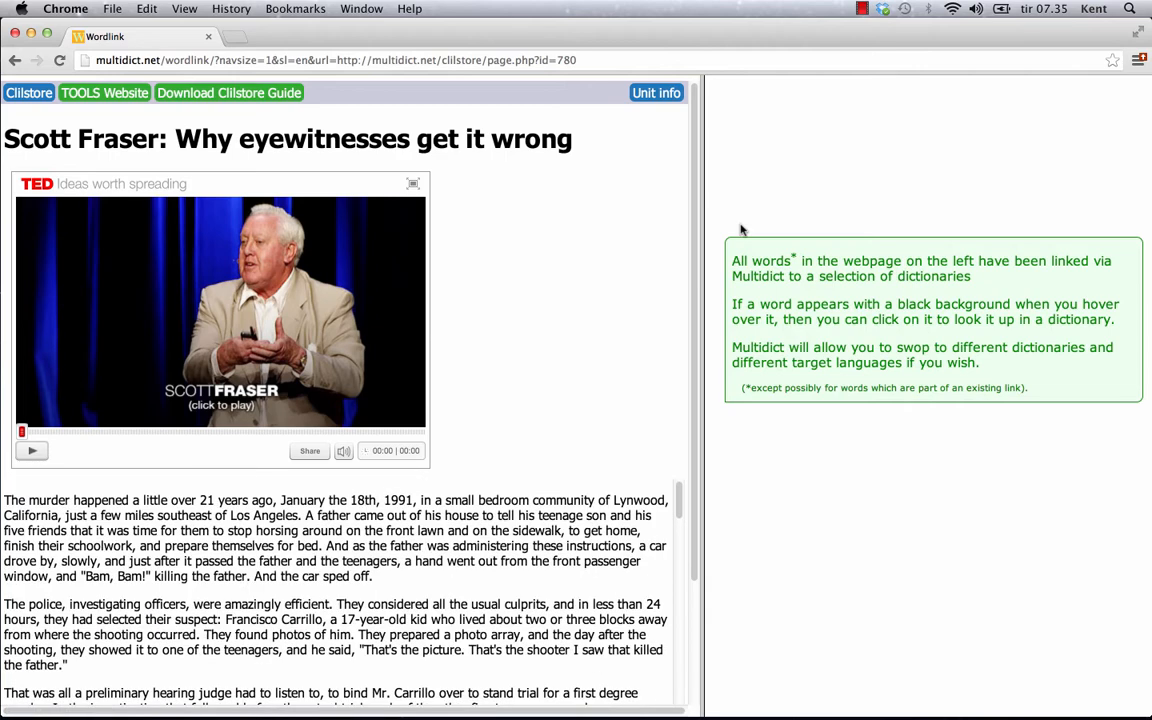
{"action": "left_click", "coordinate": [430, 533]}
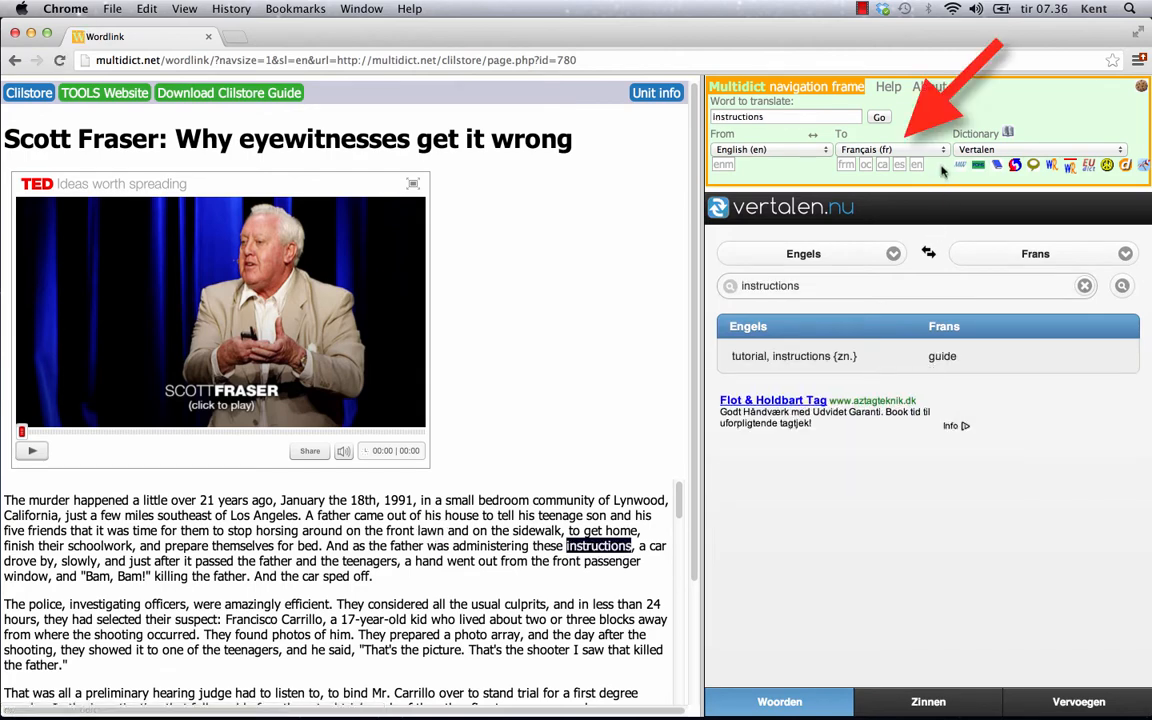
{"action": "left_click", "coordinate": [942, 150]}
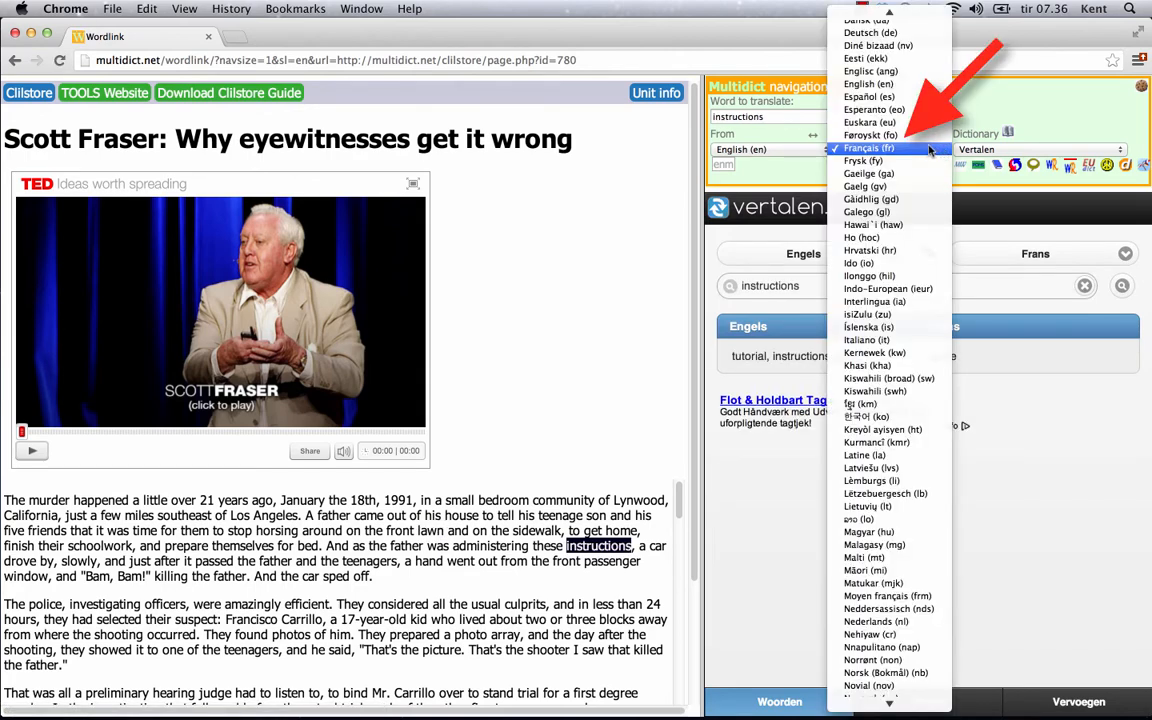
{"action": "left_click", "coordinate": [868, 96]}
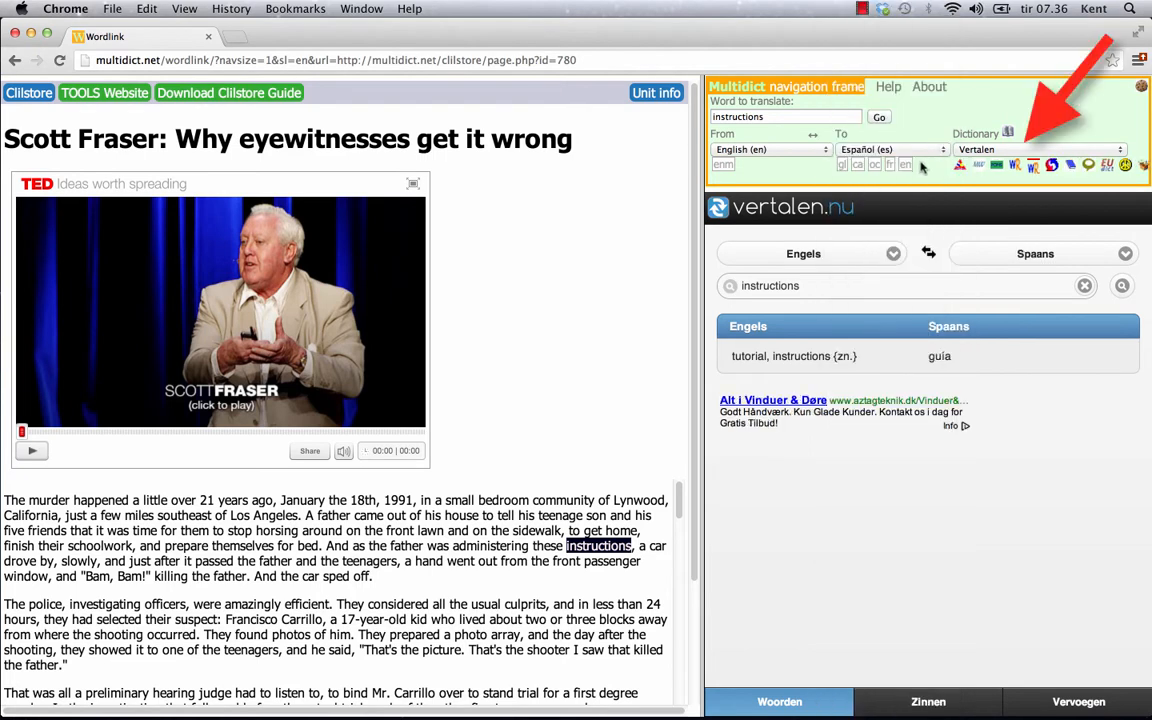
{"action": "left_click", "coordinate": [960, 166]}
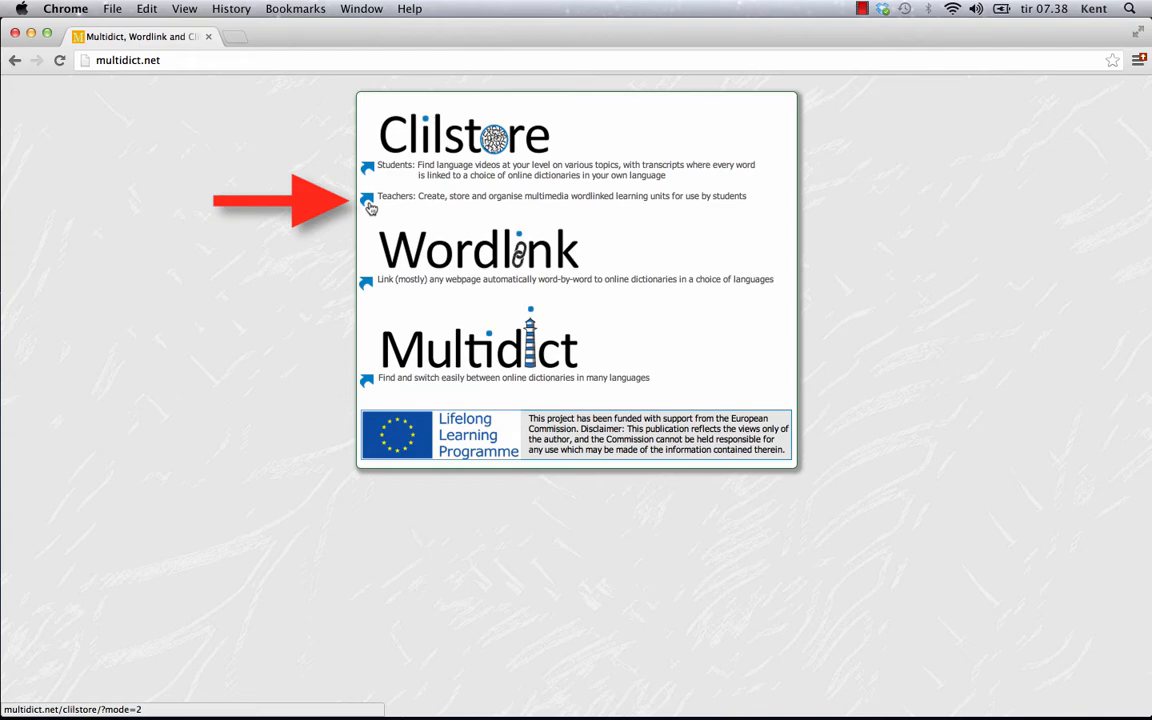
Step: From the Teachers area, register a new userid with full name, e-mail and a confirmed password
{"action": "left_click", "coordinate": [369, 206]}
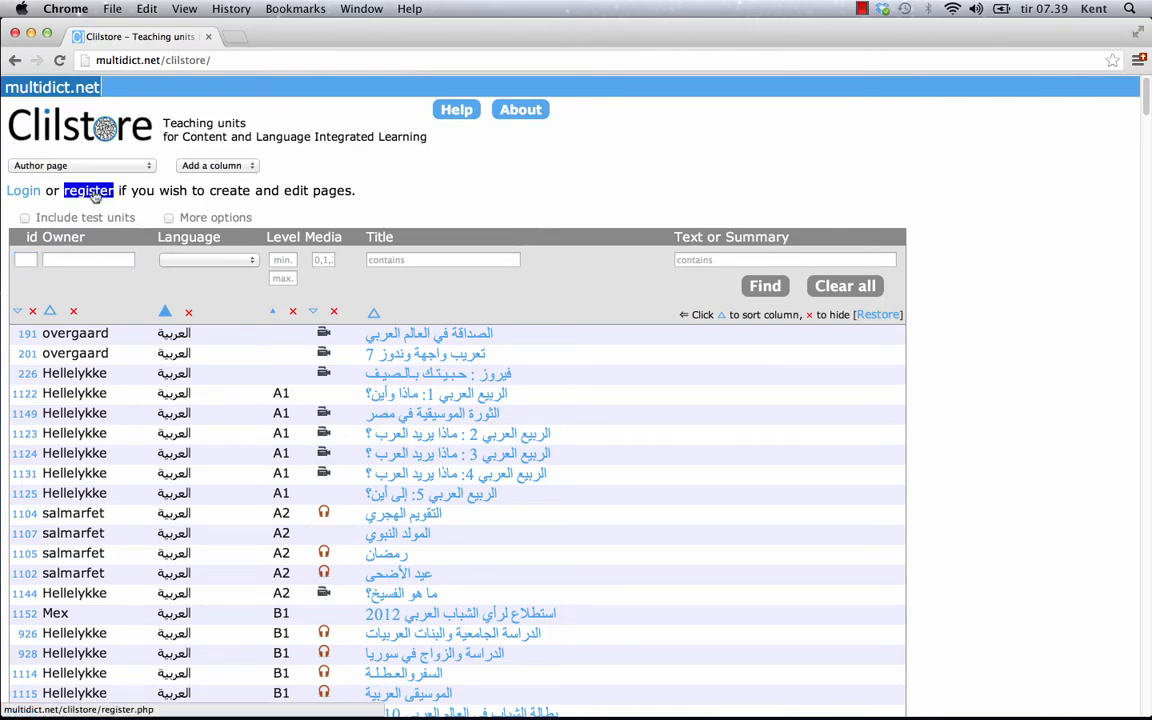
{"action": "left_click", "coordinate": [93, 192]}
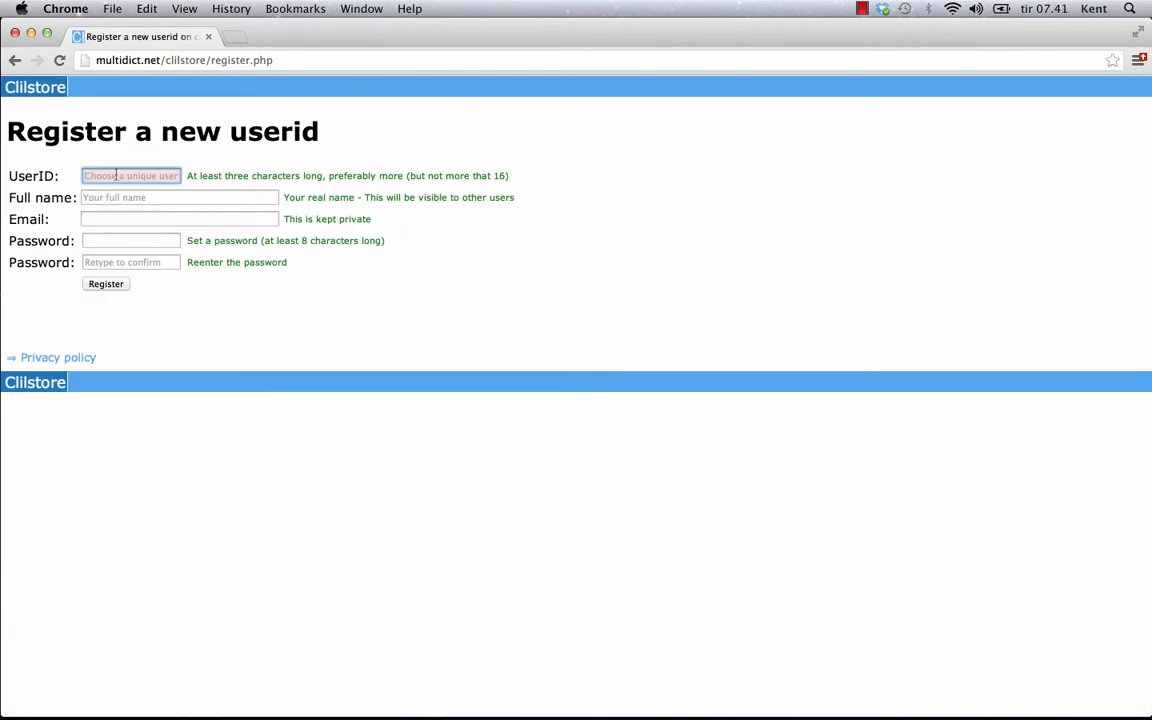
{"action": "type", "text": "daBo"}
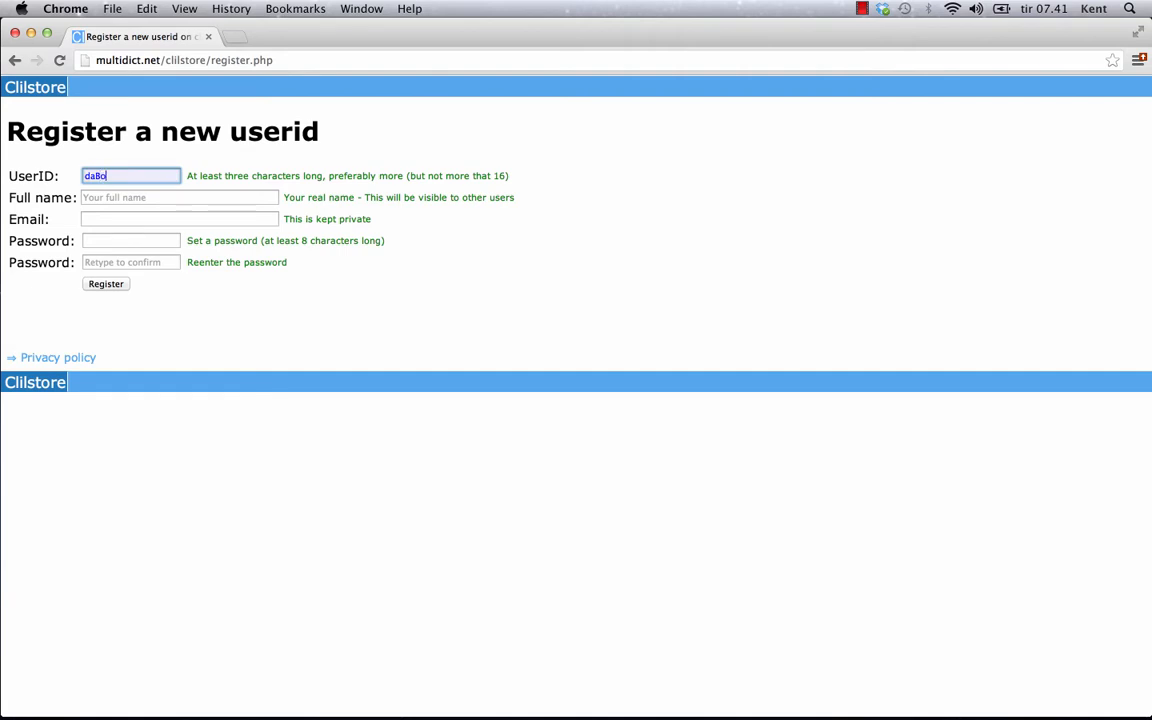
{"action": "type", "text": "ss"}
{"action": "left_click", "coordinate": [114, 194]}
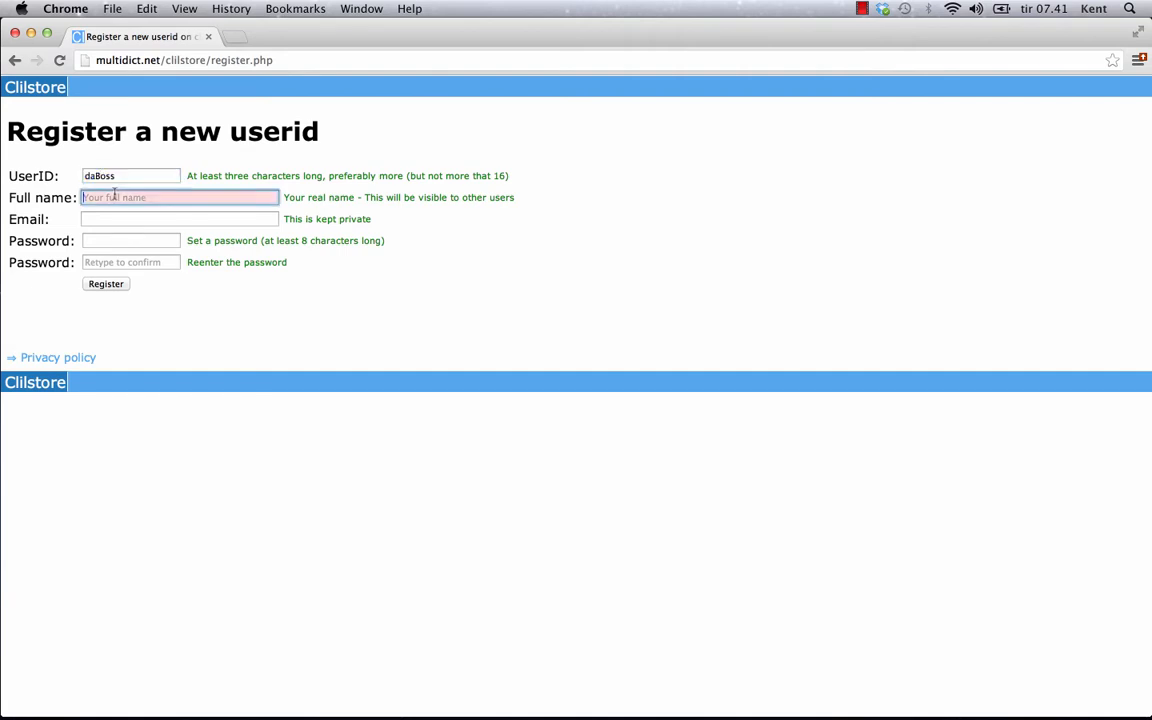
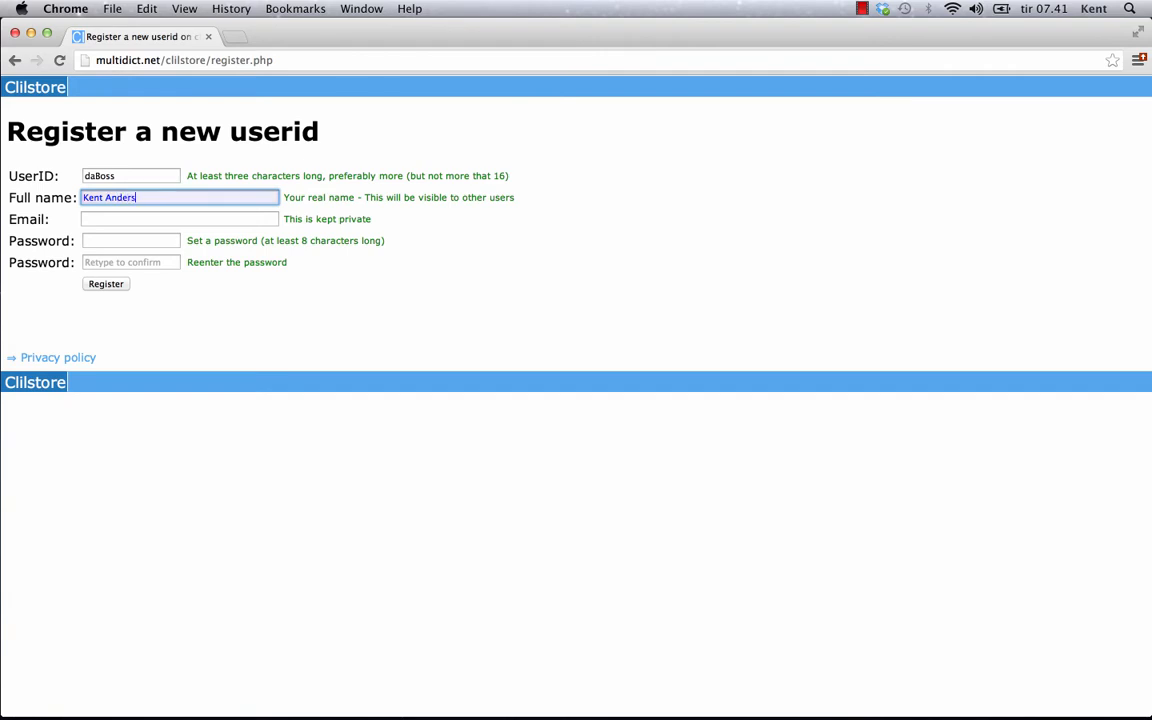
{"action": "left_click", "coordinate": [120, 213]}
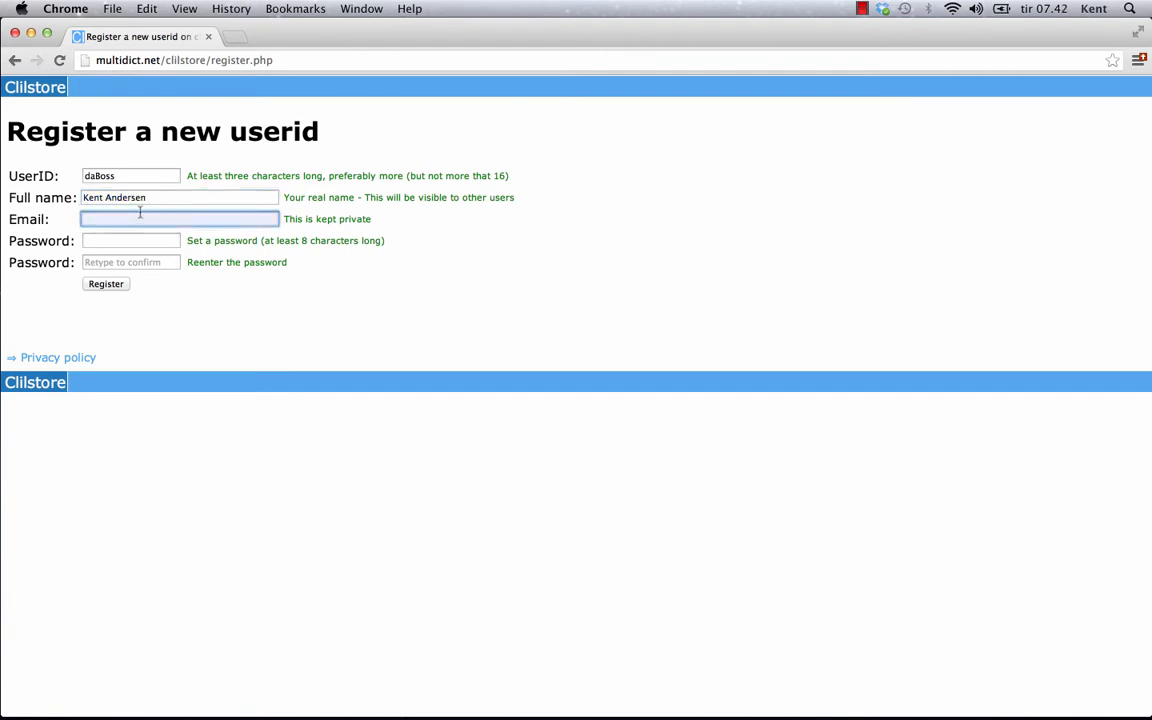
{"action": "left_click", "coordinate": [97, 241]}
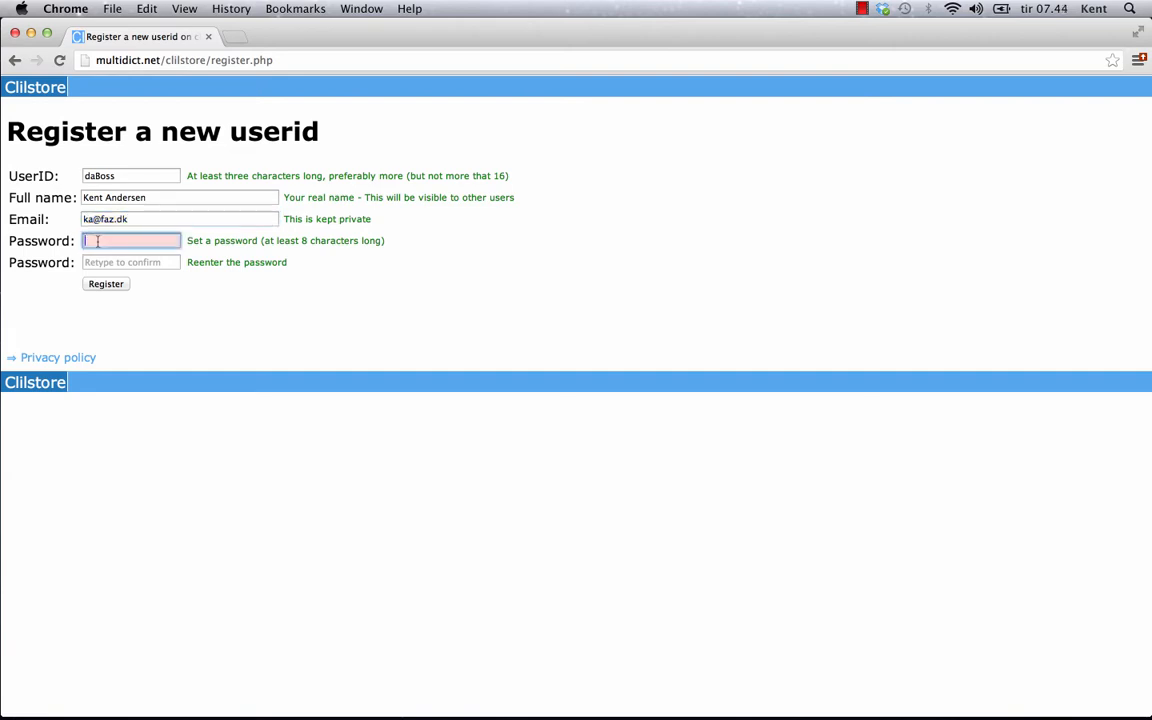
{"action": "type", "text": "••••••••••••"}
{"action": "key", "text": "Tab"}
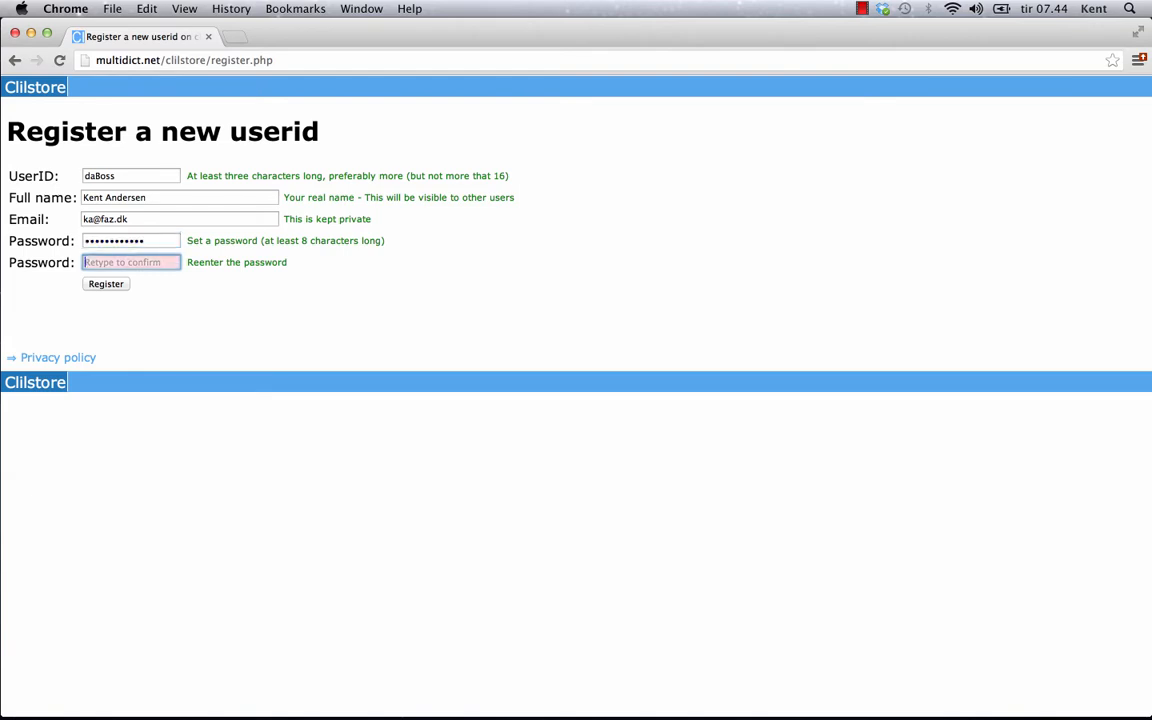
{"action": "type", "text": "••••••••••••"}
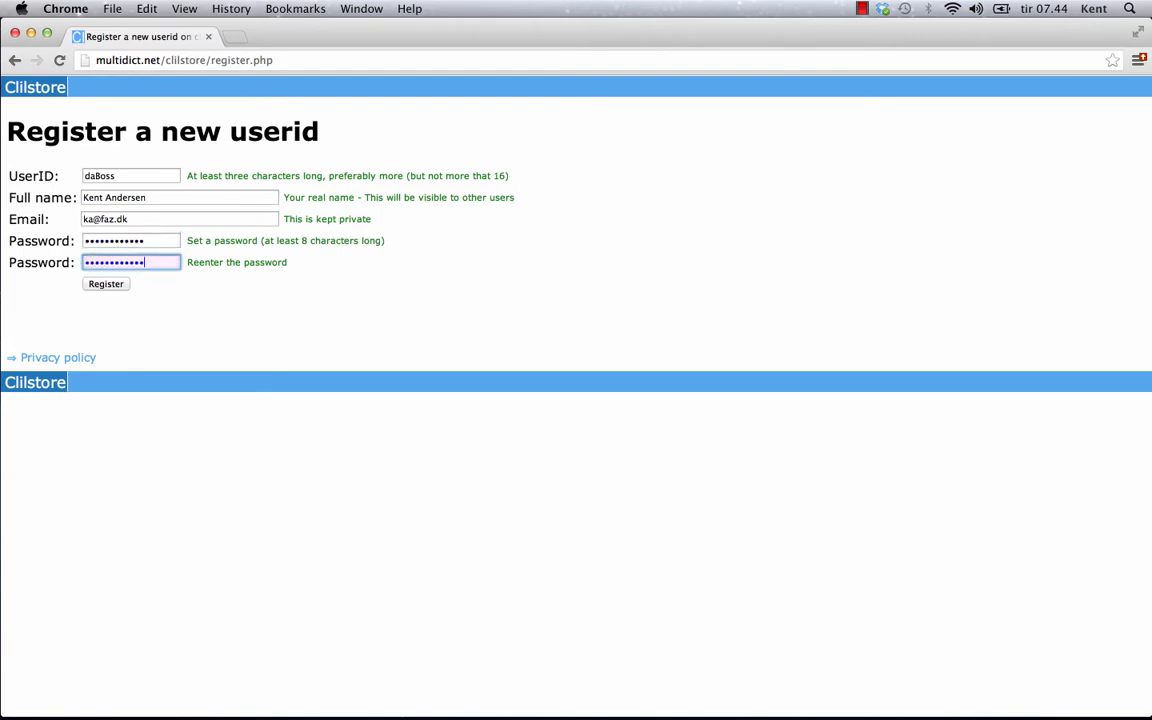
{"action": "left_click", "coordinate": [105, 284]}
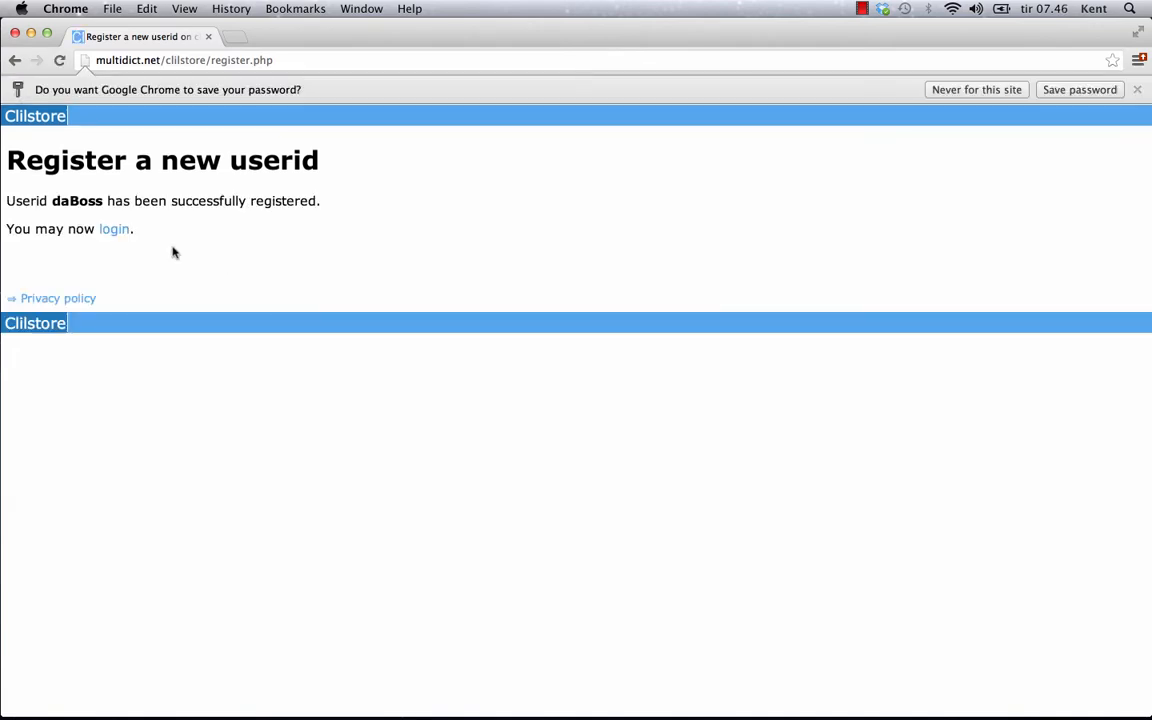
Step: Log in with the new userid and password, then go to the Clilstore units list
{"action": "double_click", "coordinate": [114, 229]}
{"action": "left_click", "coordinate": [114, 229]}
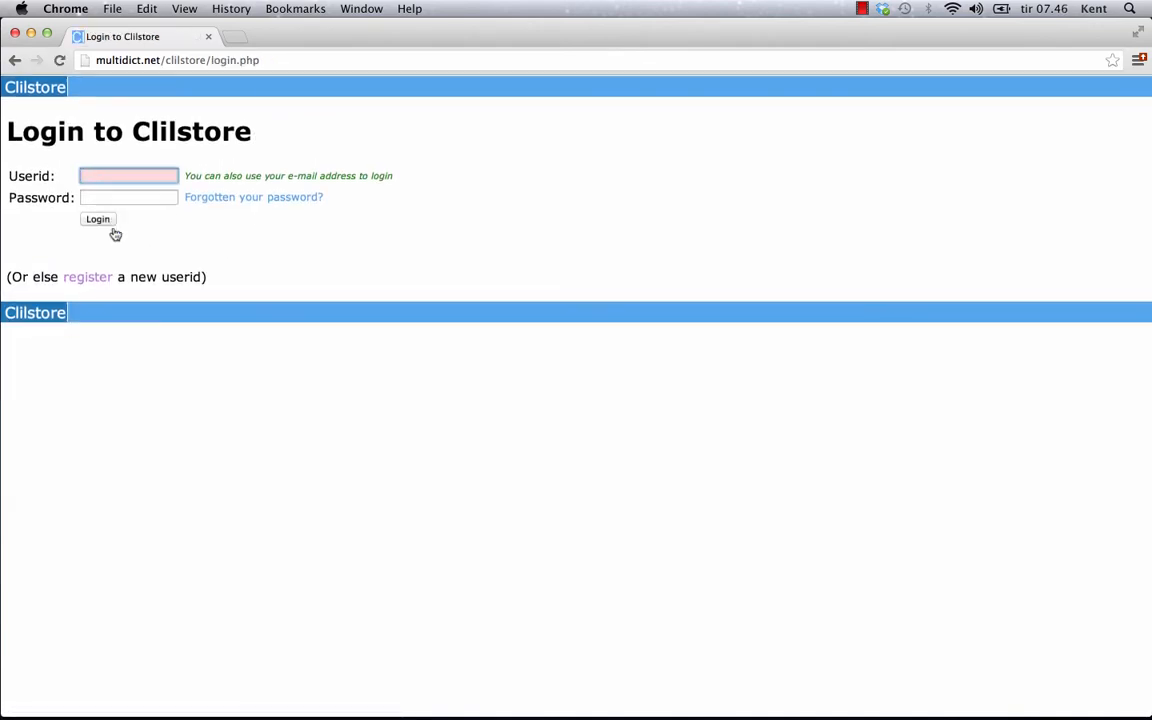
{"action": "left_click", "coordinate": [121, 182]}
{"action": "type", "text": "daBoss"}
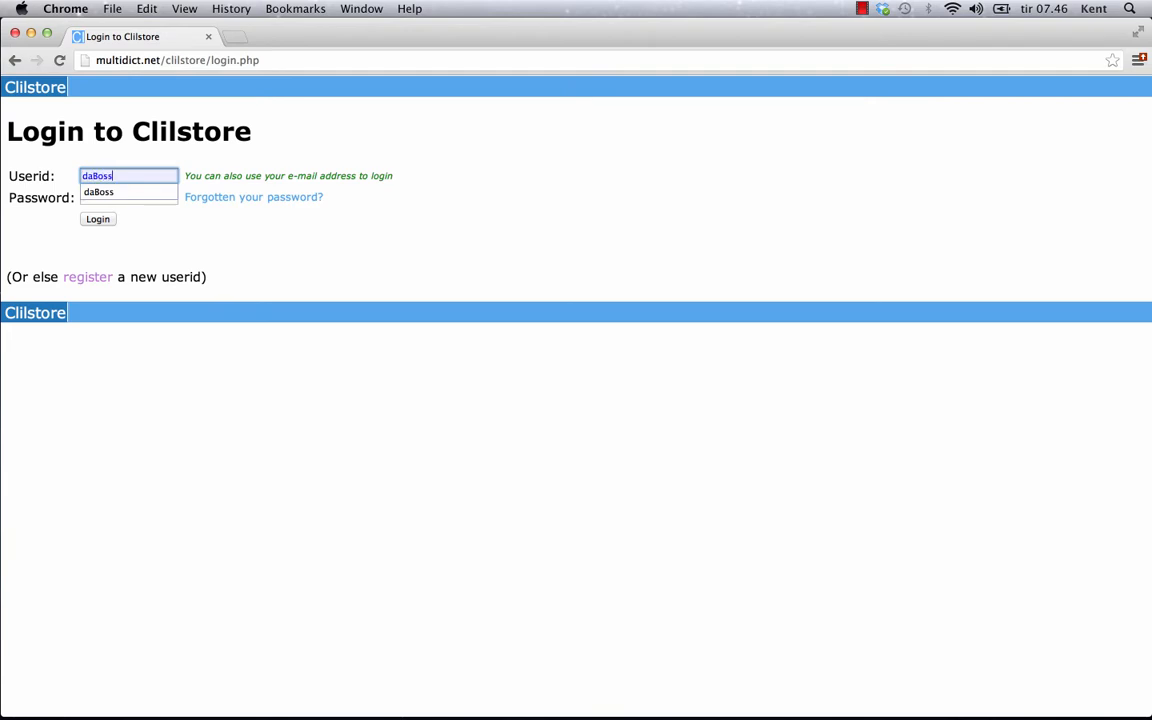
{"action": "key", "text": "Tab"}
{"action": "type", "text": "••••••"}
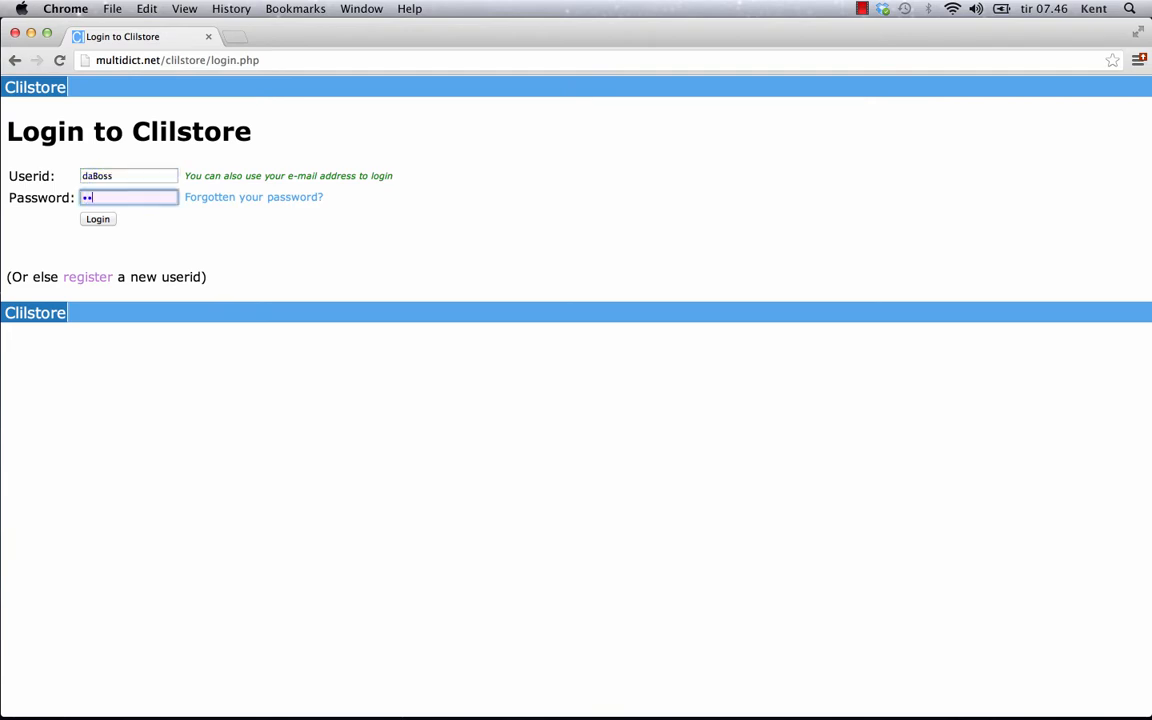
{"action": "type", "text": "••••••"}
{"action": "left_click", "coordinate": [102, 219]}
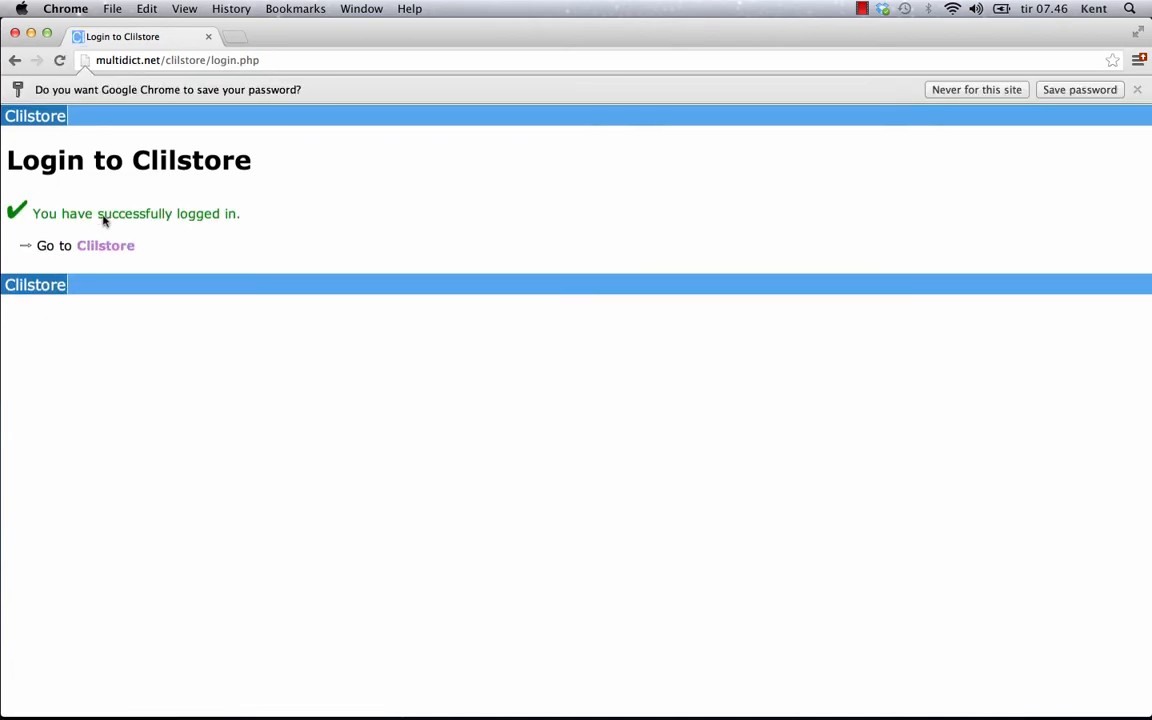
{"action": "left_click", "coordinate": [105, 245]}
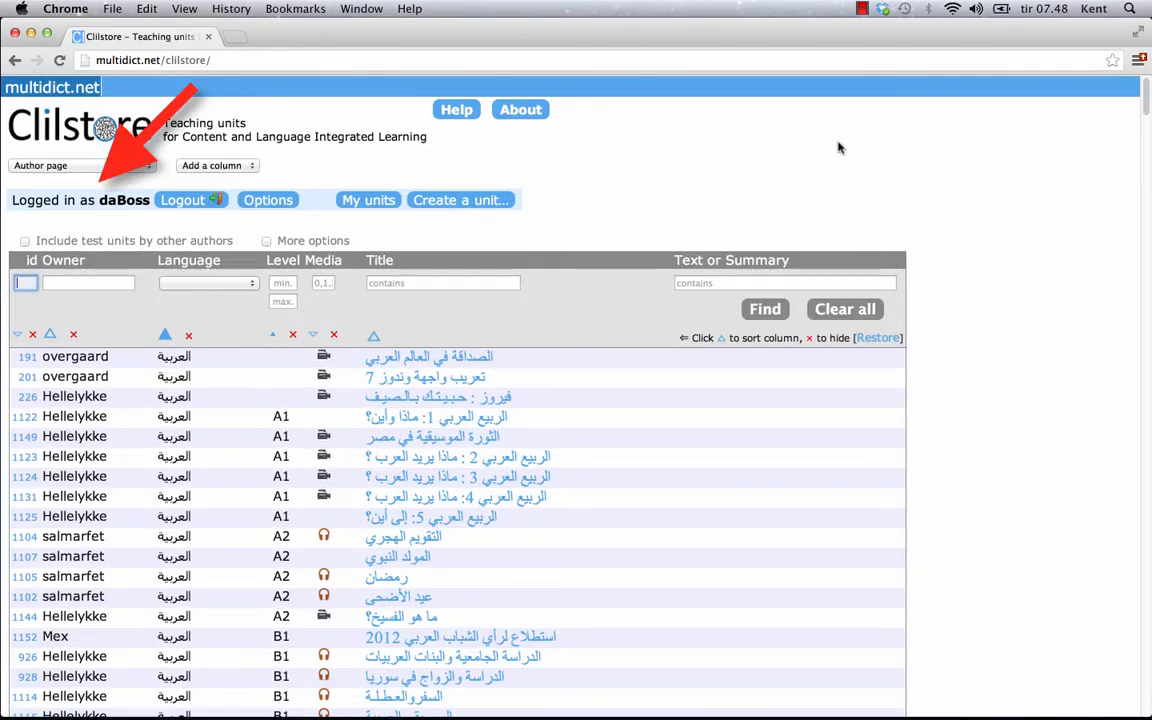
Step: Start a new unit in the Clilstore editor, leaving the float options blank for now
{"action": "left_click", "coordinate": [460, 201]}
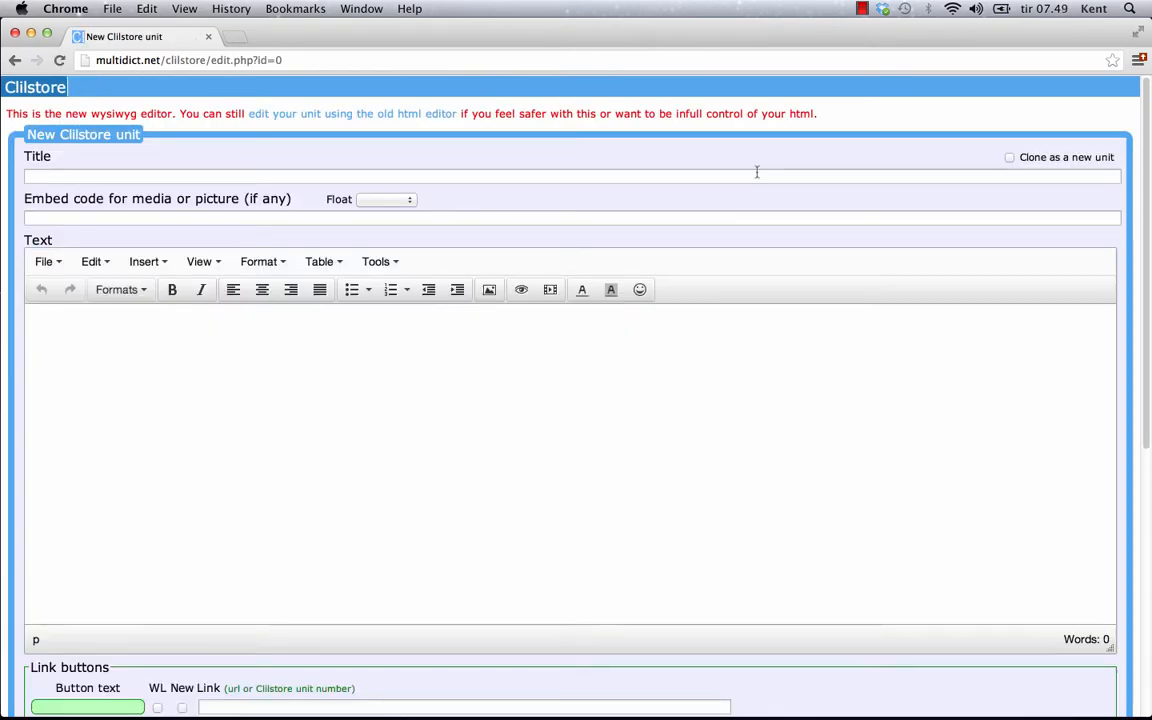
{"action": "left_click", "coordinate": [756, 176]}
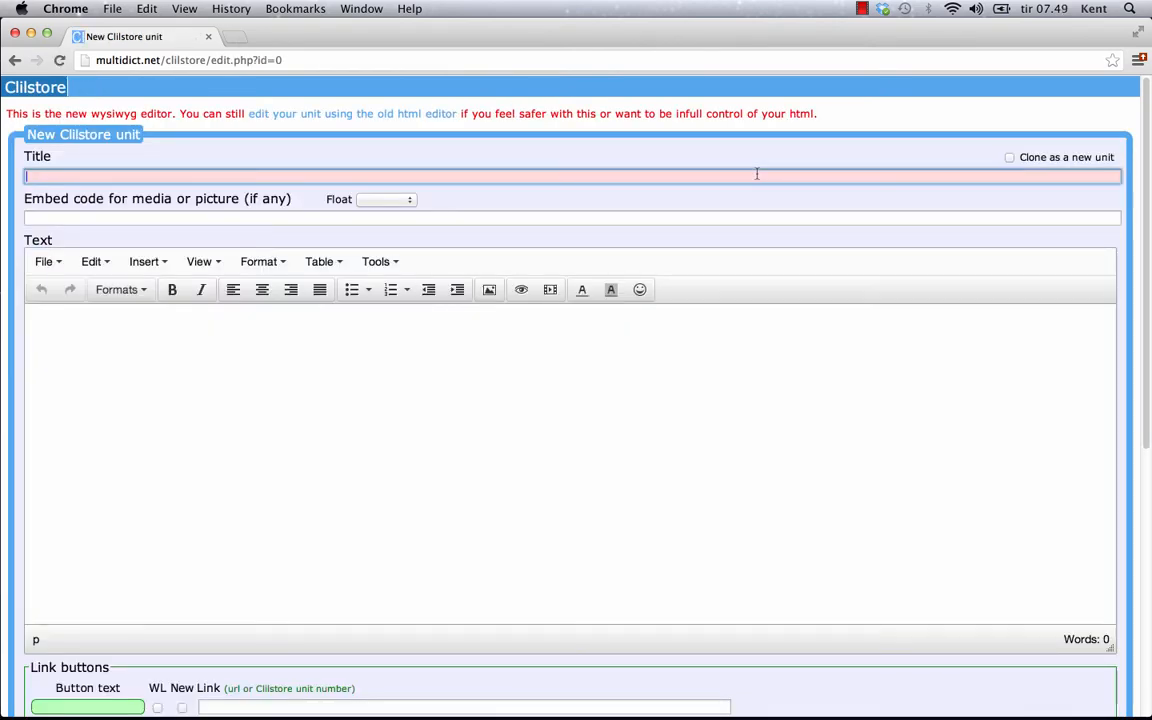
{"action": "left_click", "coordinate": [673, 219]}
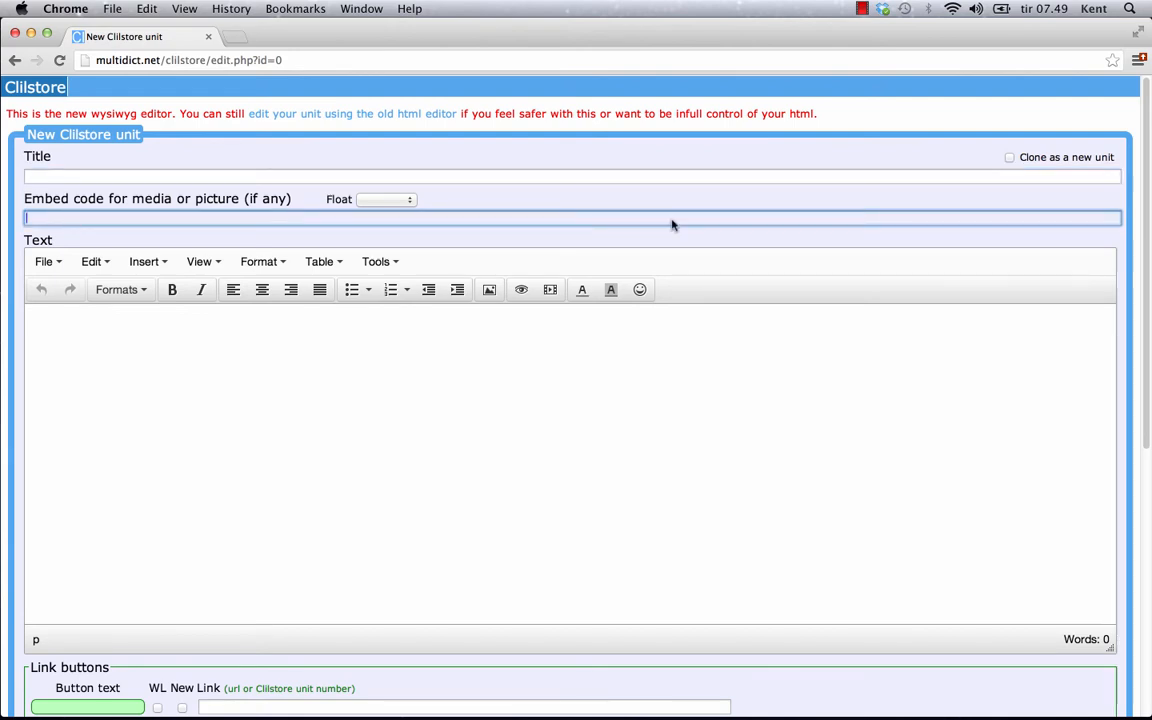
{"action": "left_click", "coordinate": [405, 200]}
{"action": "left_click", "coordinate": [405, 200]}
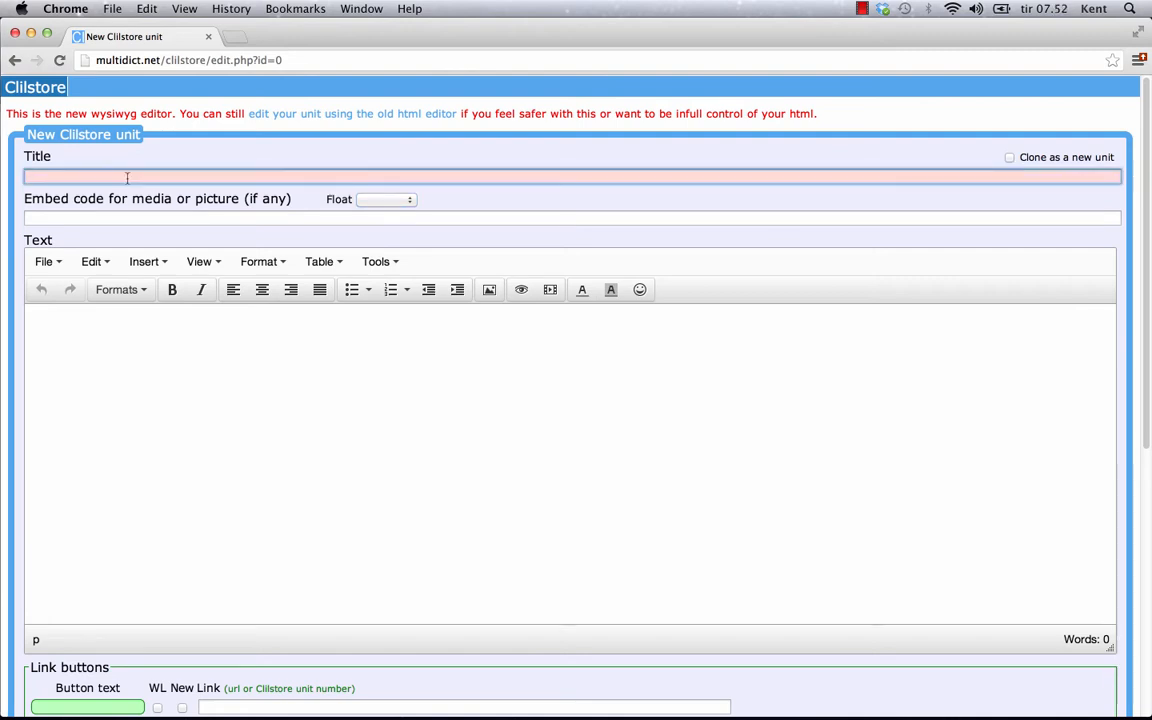
Step: Title the unit 'Scott Fraser: Why eyewitnesses get it wrong' and set media float to scroll text
{"action": "left_click", "coordinate": [127, 177]}
{"action": "type", "text": "Scott Fraser: Why eyewitnesses get it wrong"}
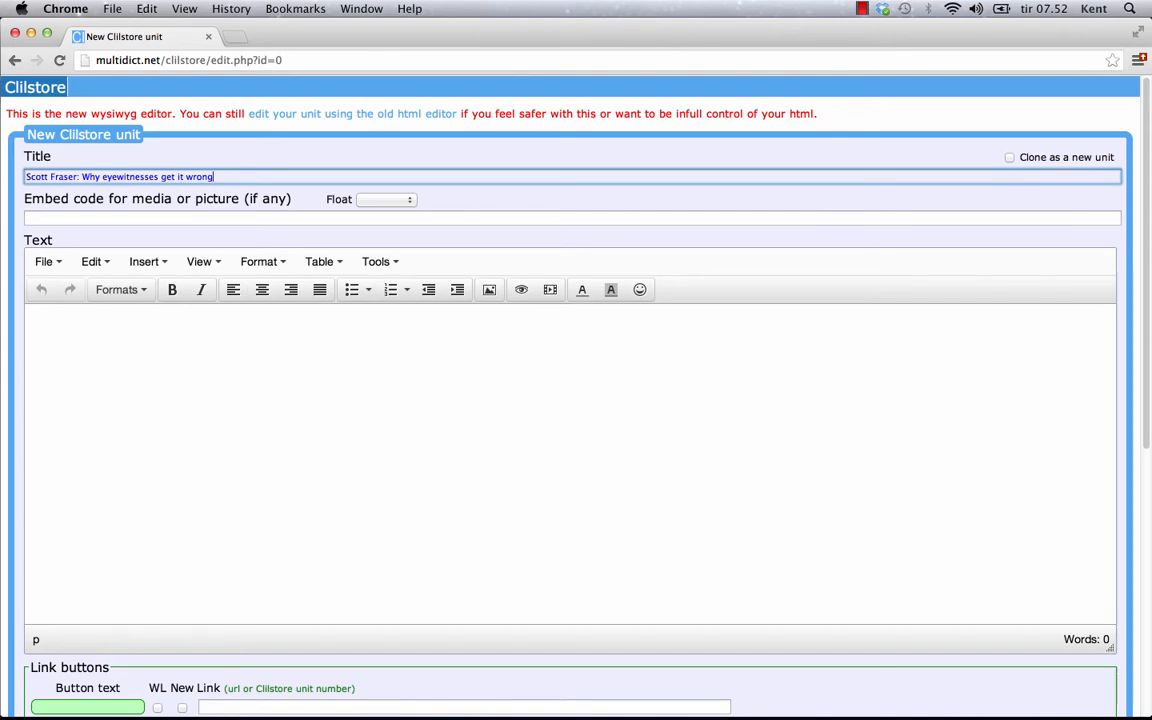
{"action": "left_click", "coordinate": [465, 203]}
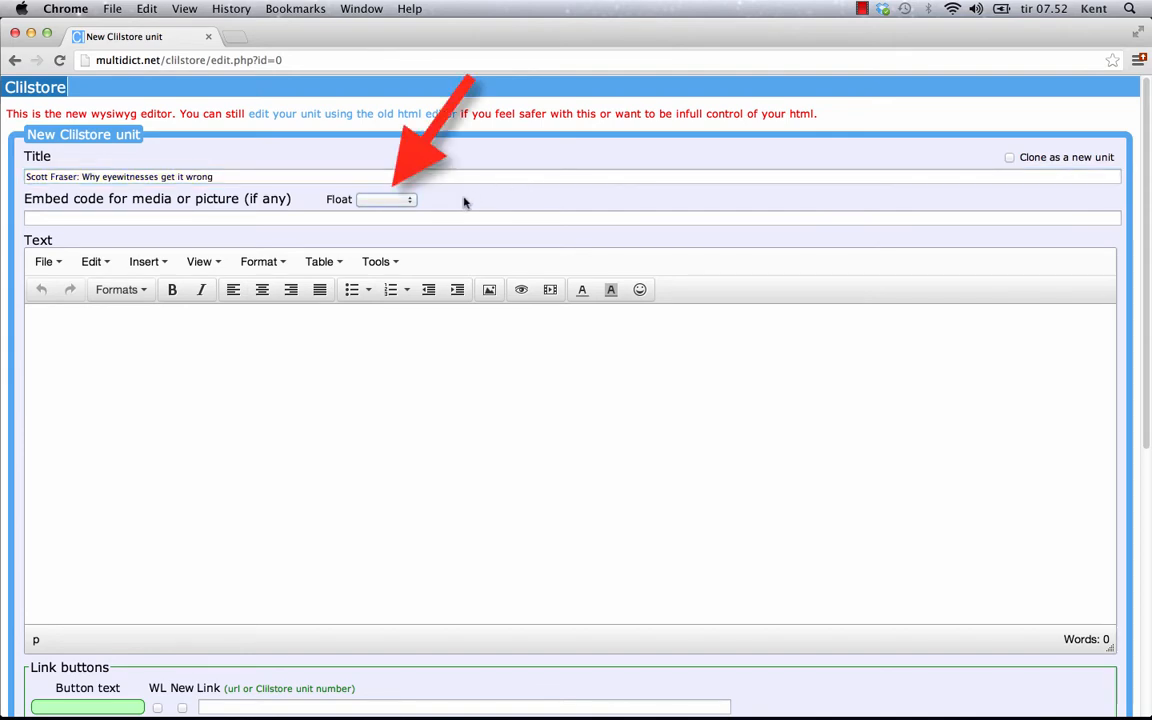
{"action": "left_click", "coordinate": [409, 201]}
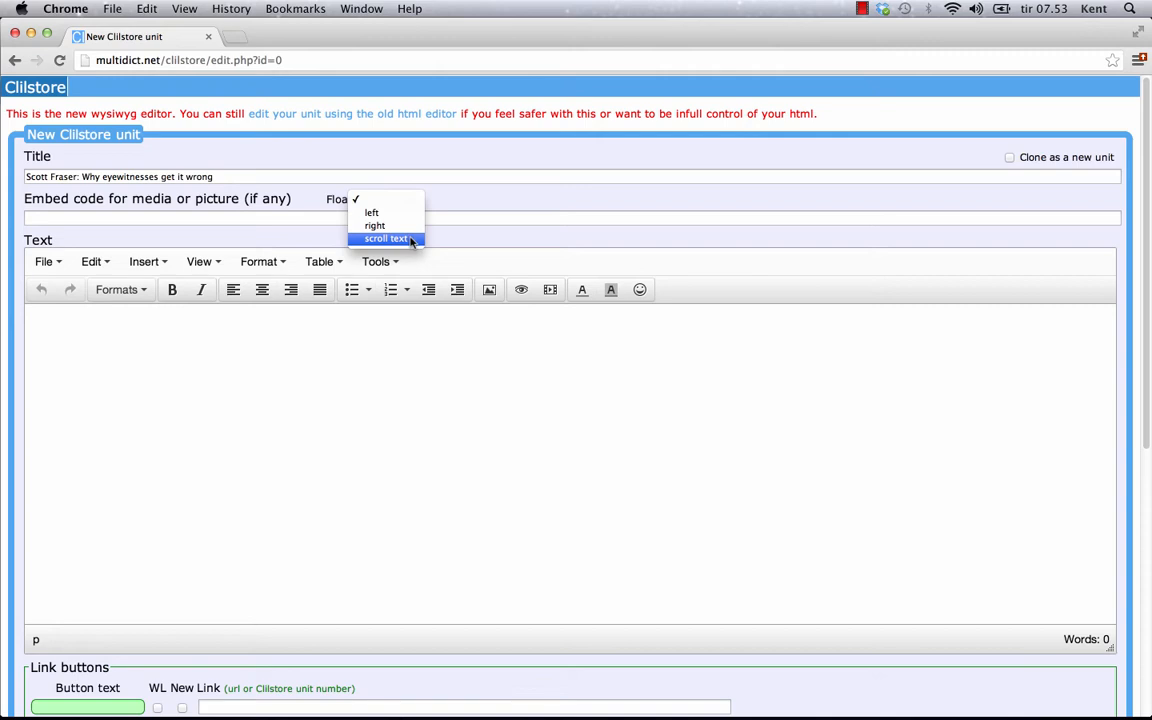
{"action": "left_click", "coordinate": [409, 240]}
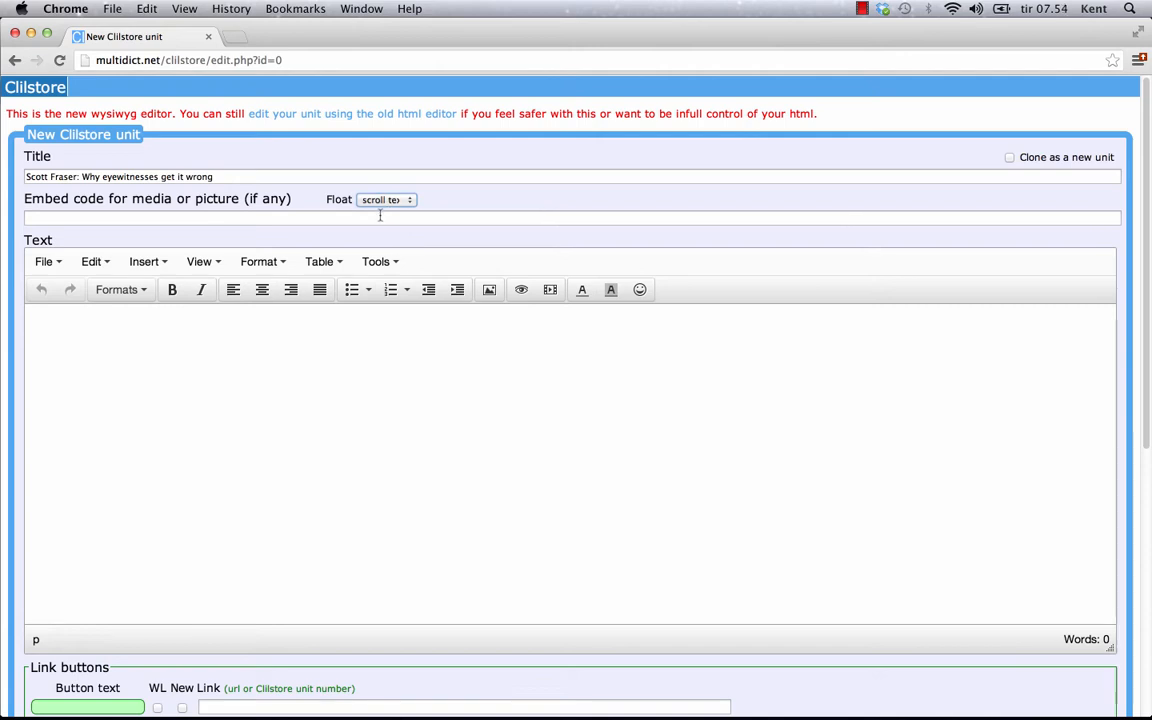
{"action": "left_click", "coordinate": [380, 215]}
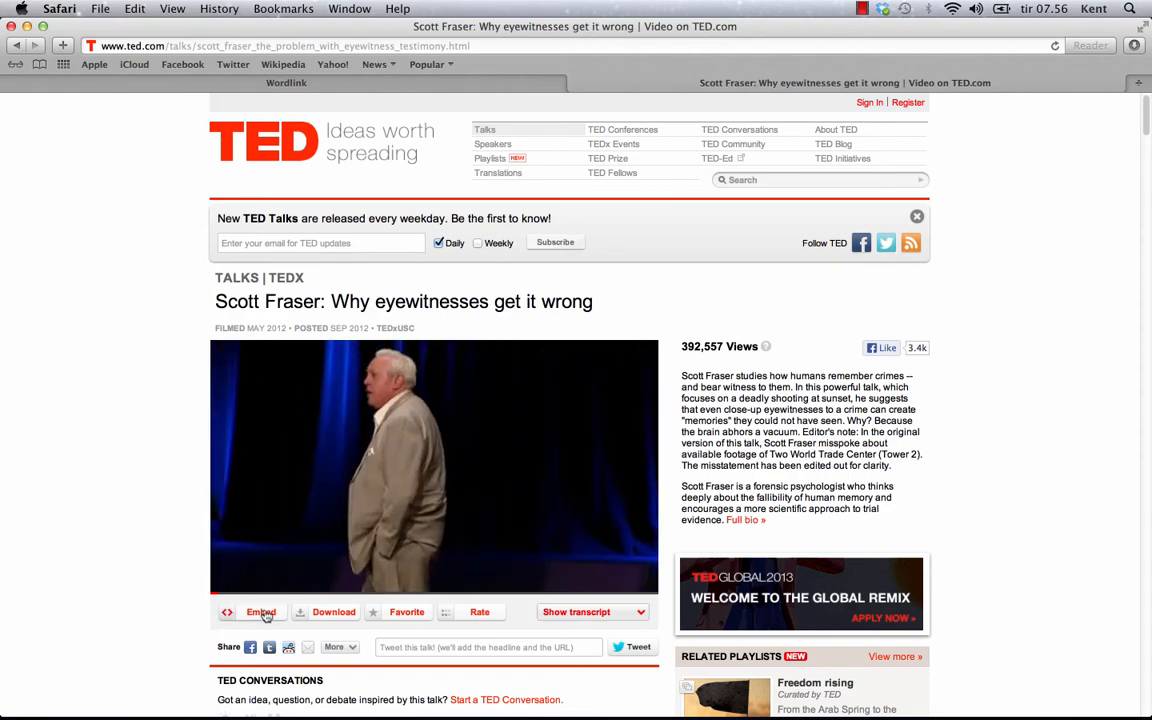
Step: Copy the talk's iframe embed code from TED.com and return to Chrome
{"action": "left_click", "coordinate": [261, 612]}
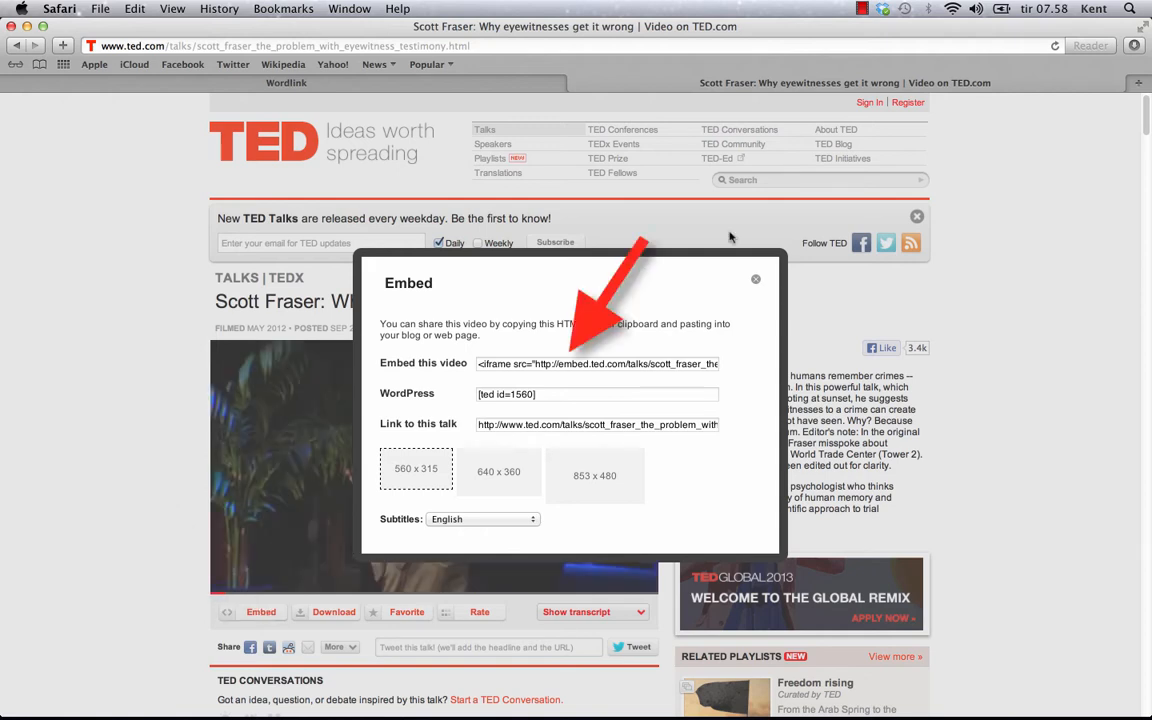
{"action": "left_click", "coordinate": [564, 366]}
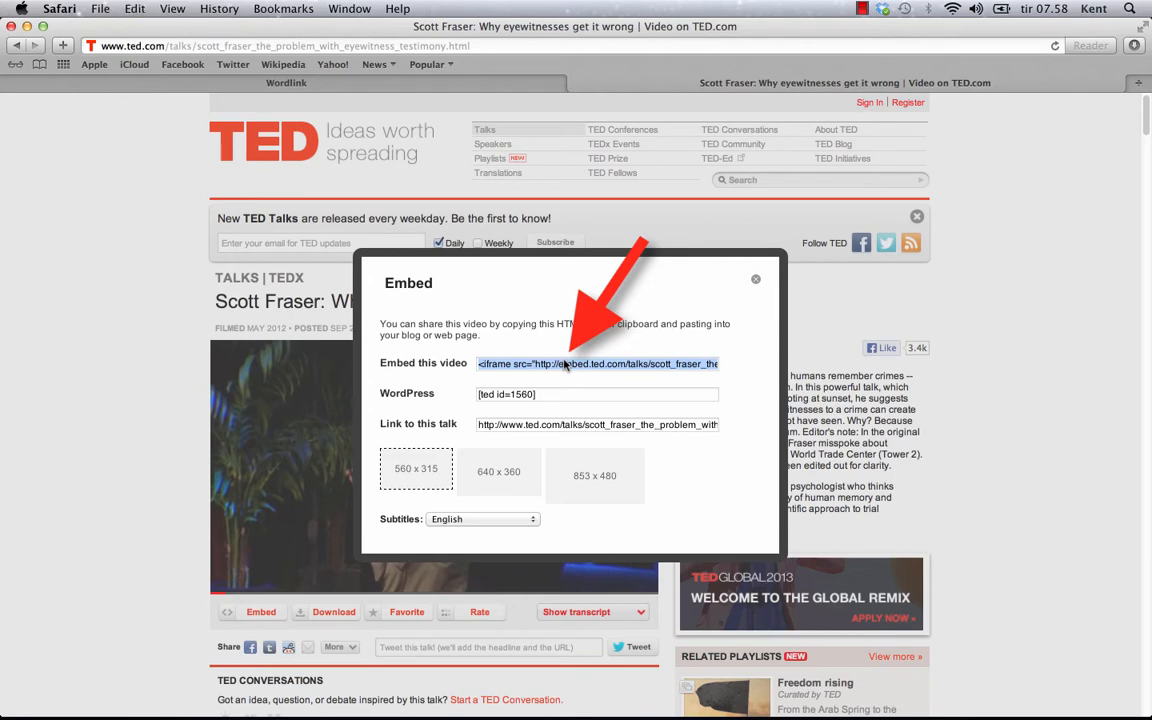
{"action": "key", "text": "super+Tab"}
{"action": "key", "text": "super+Tab"}
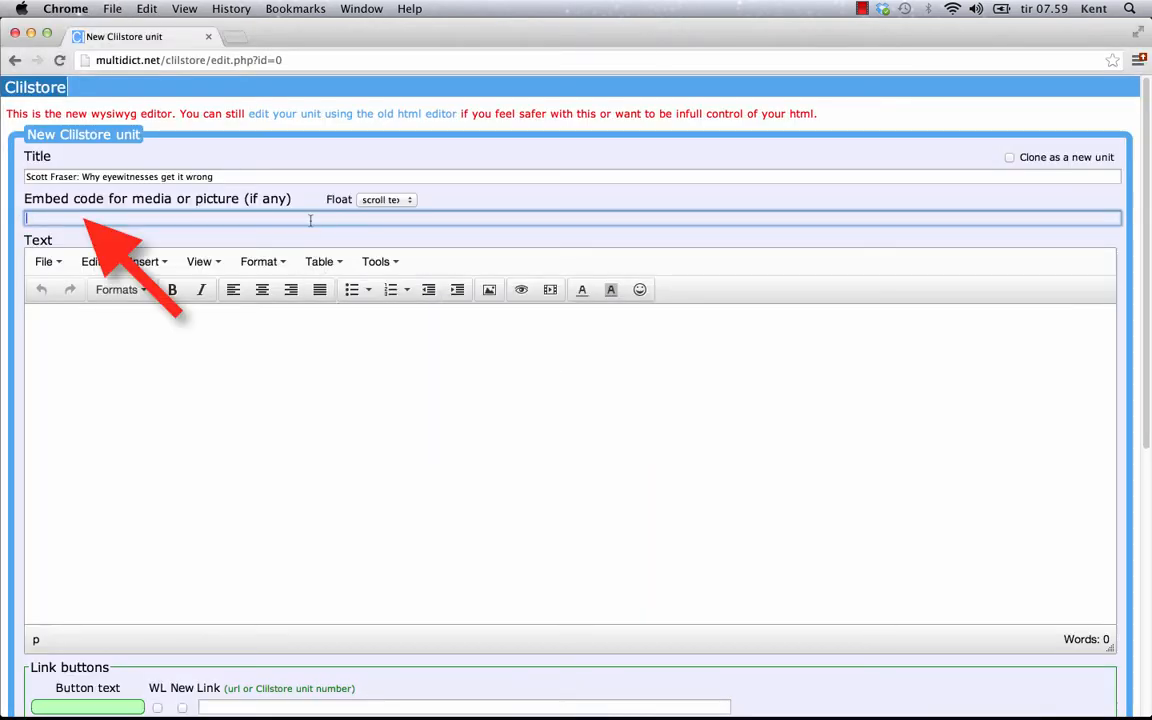
Step: Paste the TED iframe as embed code and add the description, with 'Editor's note:' on its own line
{"action": "type", "text": "<iframe src=\"http://embed.ted.com/talks/scott_fraser_the_problem_with_eyewitness_testimony.html\" width=\"560\" height=\"315\" frameborder=\"0\" scrolling=\"no\" webkitAllowFullScreen mozallowfullscreen allowFullScreen></iframe>"}
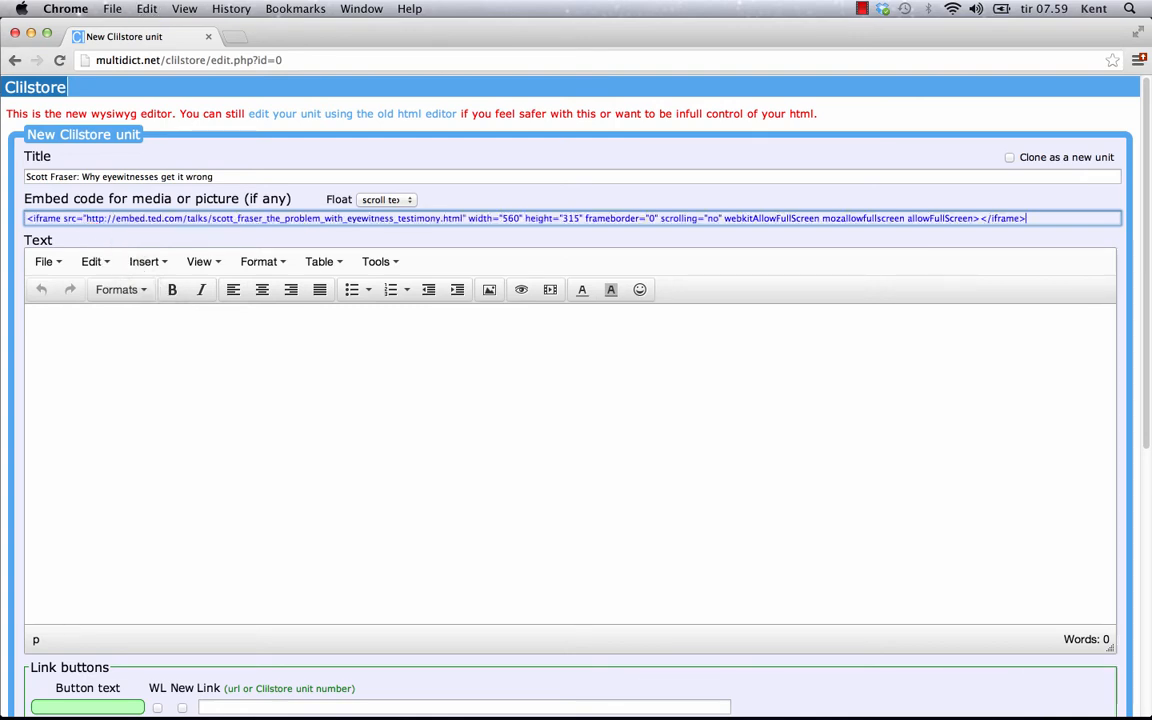
{"action": "left_click", "coordinate": [350, 415]}
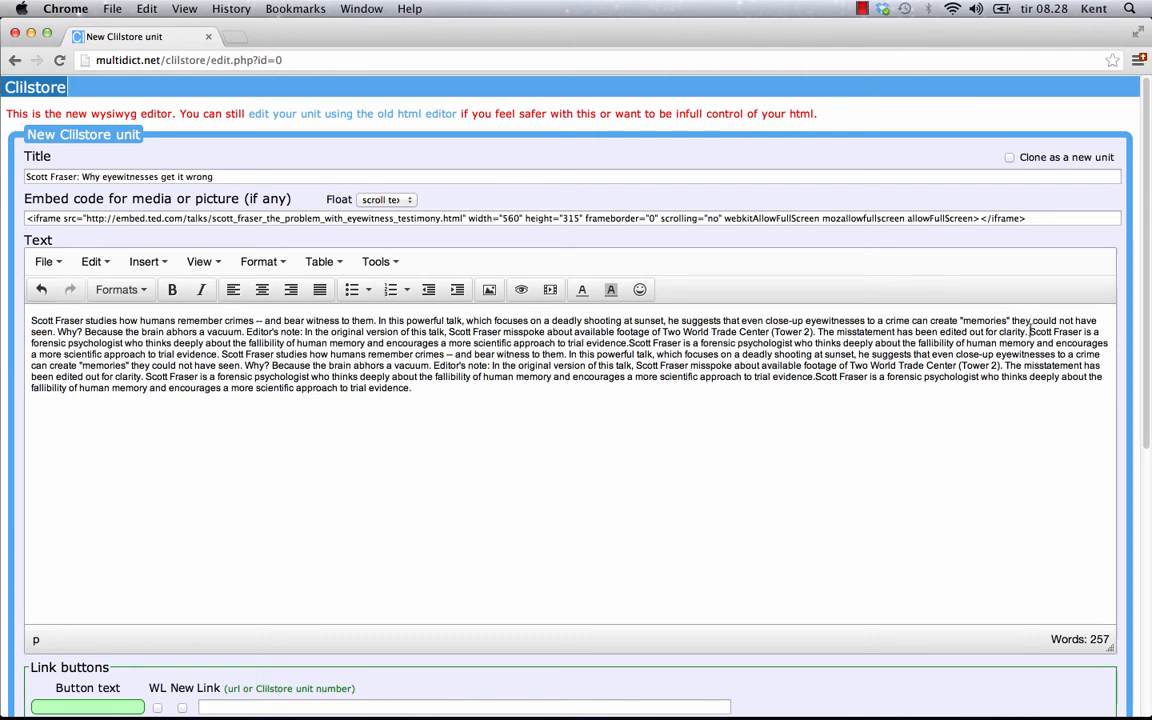
{"action": "key", "text": "Return"}
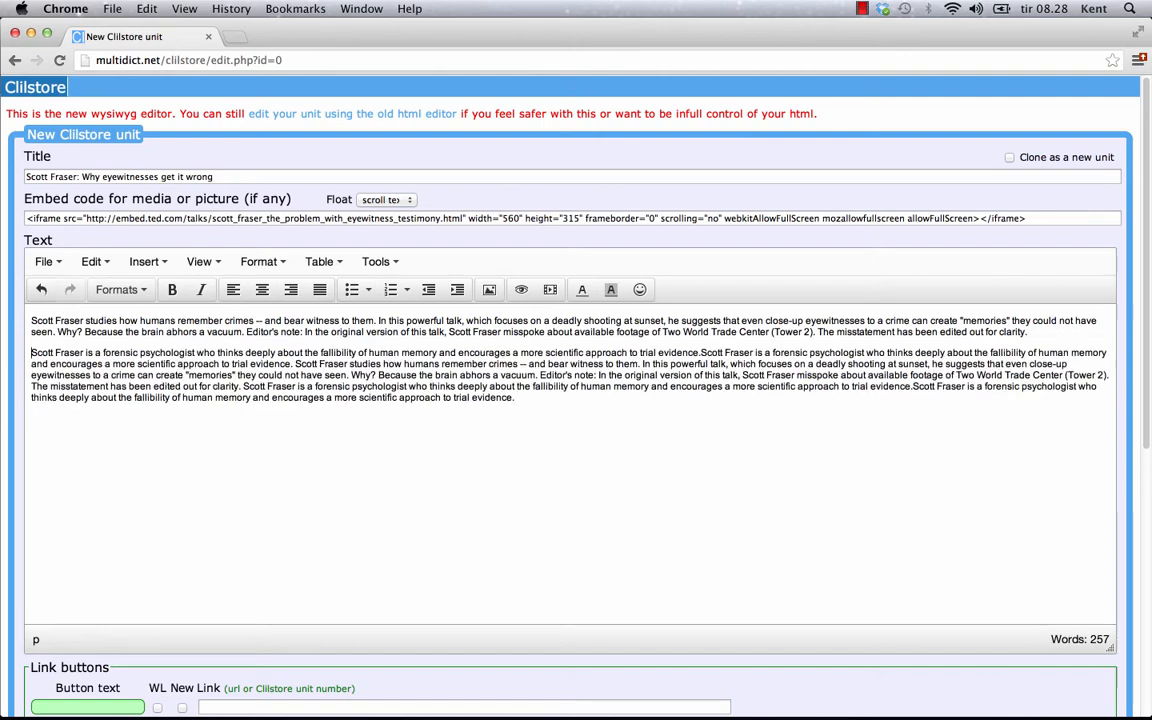
{"action": "left_click", "coordinate": [540, 375]}
{"action": "key", "text": "shift+Return"}
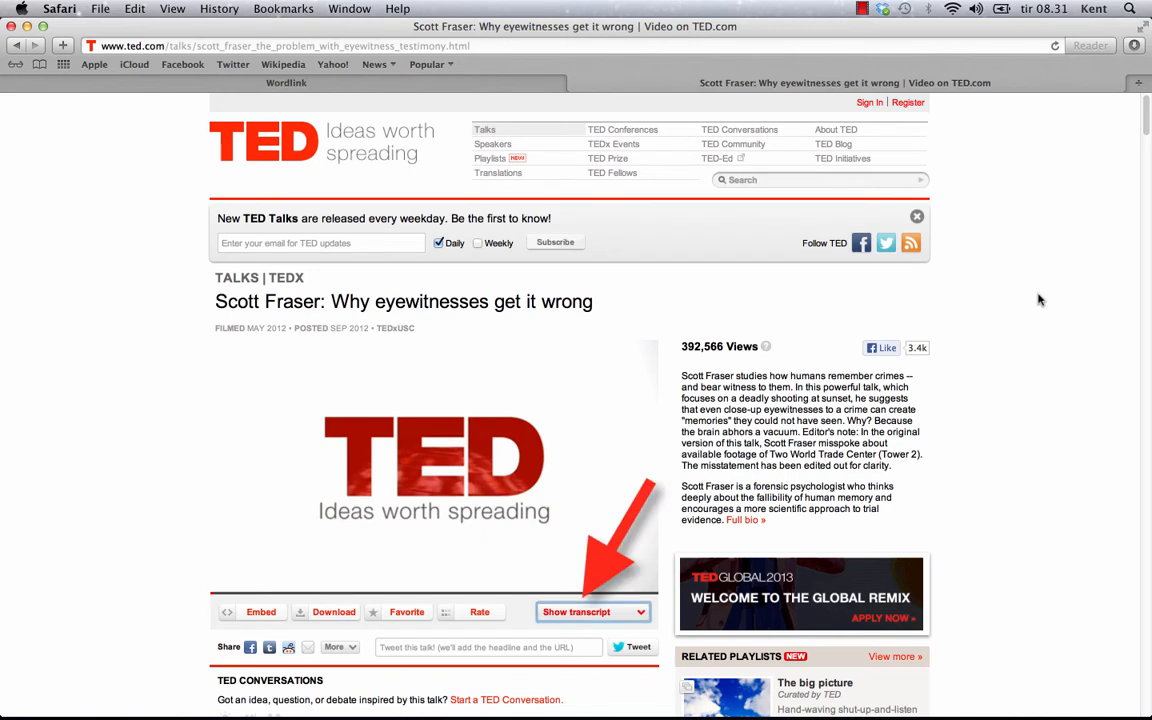
Step: Show the talk's English transcript on TED.com and select the whole of it
{"action": "left_click", "coordinate": [595, 612]}
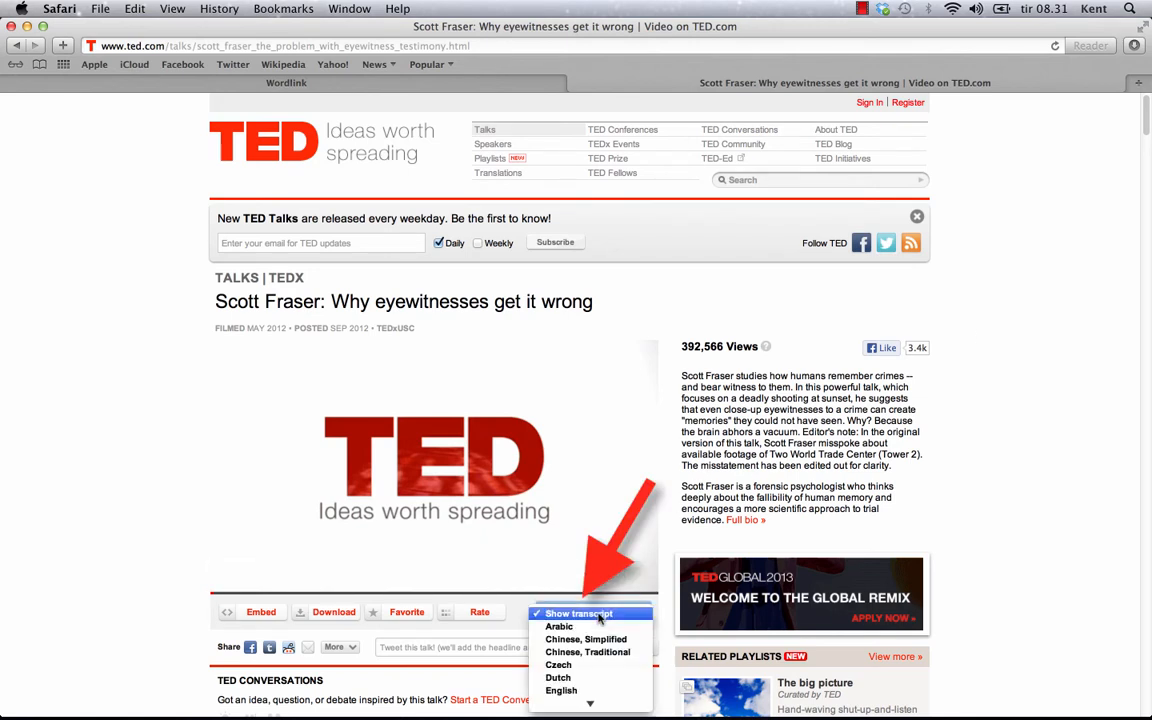
{"action": "left_click", "coordinate": [561, 690]}
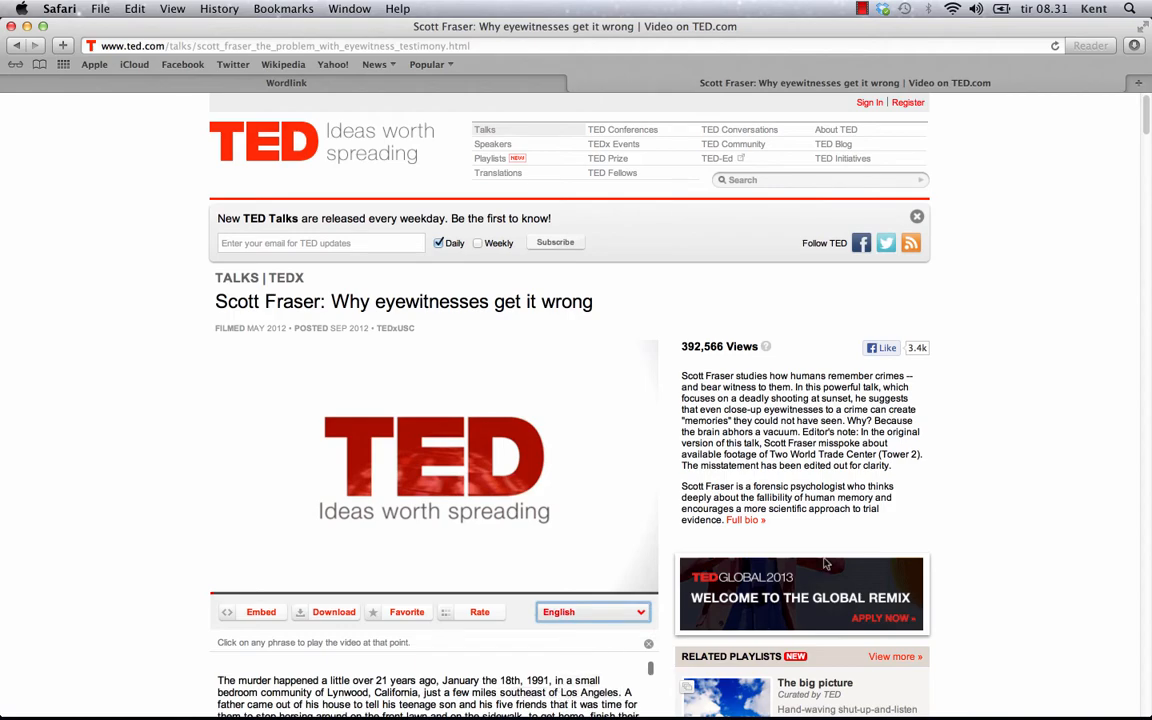
{"action": "scroll", "coordinate": [1040, 487], "scroll_direction": "down", "scroll_amount": 3}
{"action": "scroll", "coordinate": [1000, 465], "scroll_direction": "down", "scroll_amount": 3}
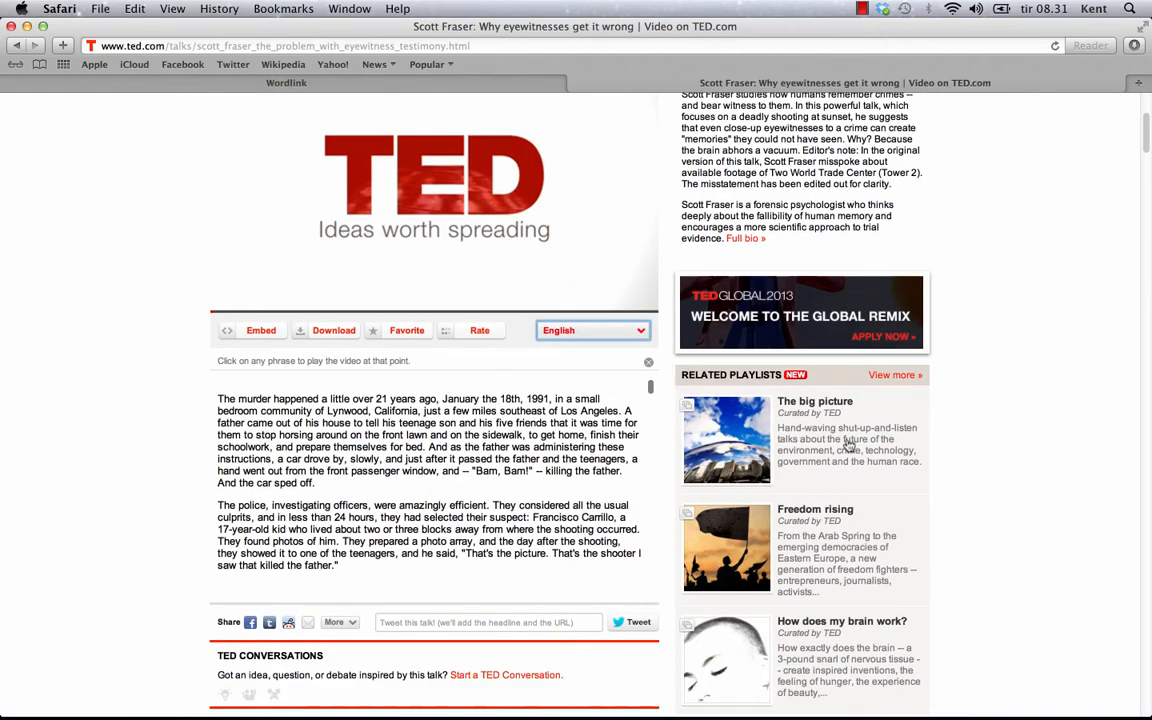
{"action": "scroll", "coordinate": [650, 396], "scroll_direction": "down", "scroll_amount": 2}
{"action": "left_click_drag", "start_coordinate": [650, 396], "coordinate": [651, 570]}
{"action": "left_click_drag", "start_coordinate": [375, 568], "coordinate": [214, 390]}
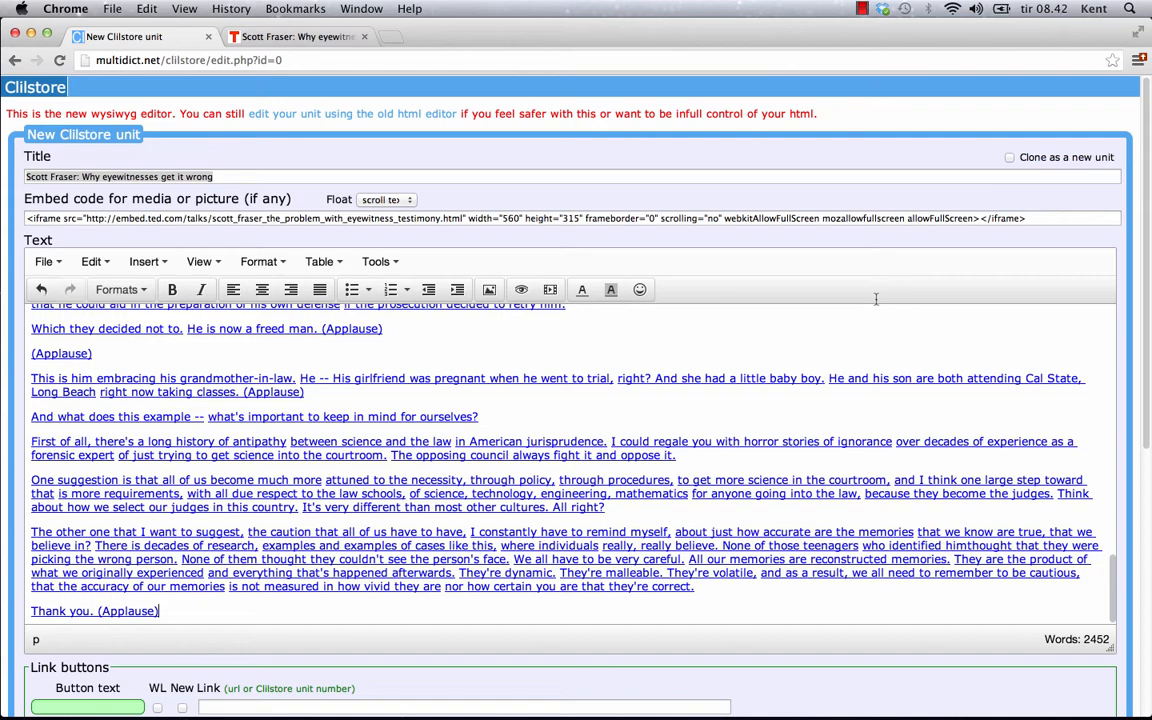
Step: Delete the pasted transcript so the unit text is back to 0 words
{"action": "key", "text": "super+a"}
{"action": "key", "text": "BackSpace"}
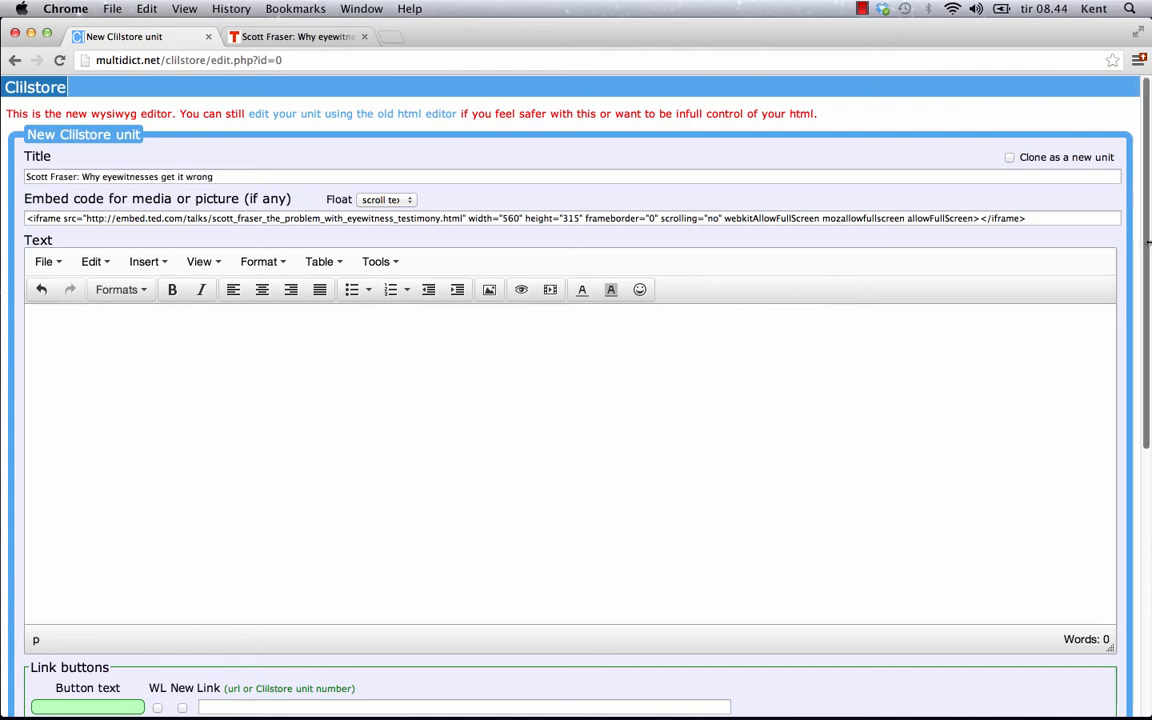
{"action": "left_click_drag", "start_coordinate": [1148, 250], "coordinate": [1148, 520]}
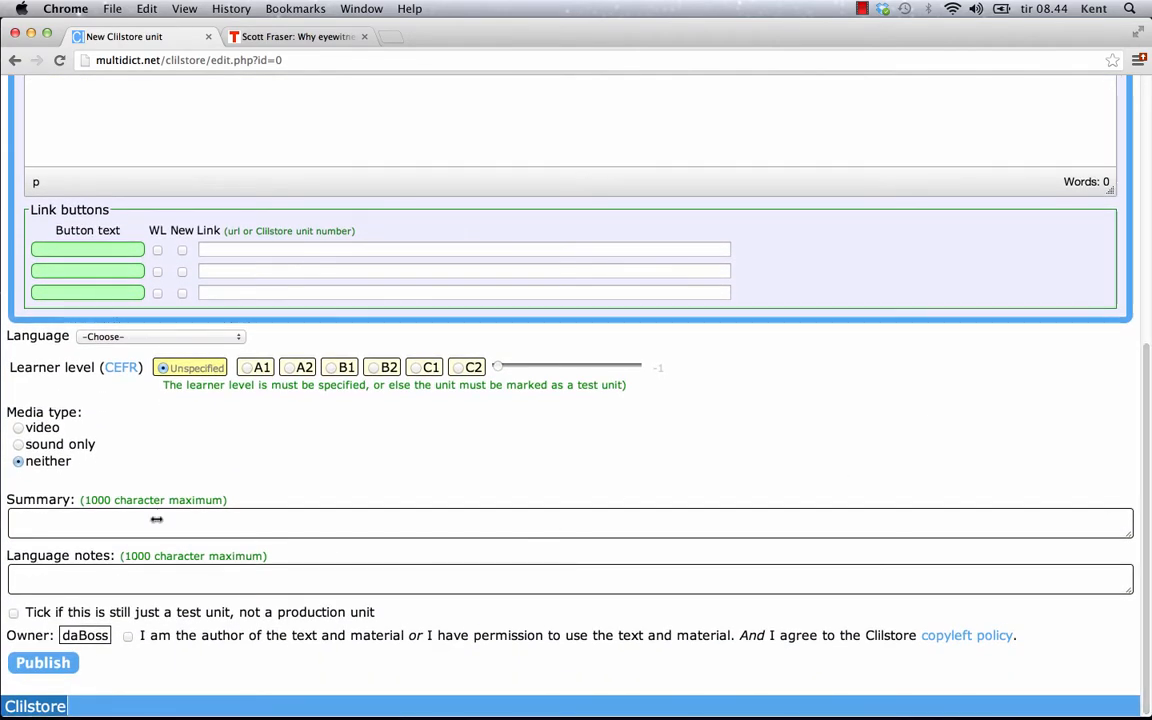
Step: Remove the transcript pasted into Summary and paste it into the unit text instead (2442 words)
{"action": "left_click", "coordinate": [38, 520]}
{"action": "right_click", "coordinate": [40, 520]}
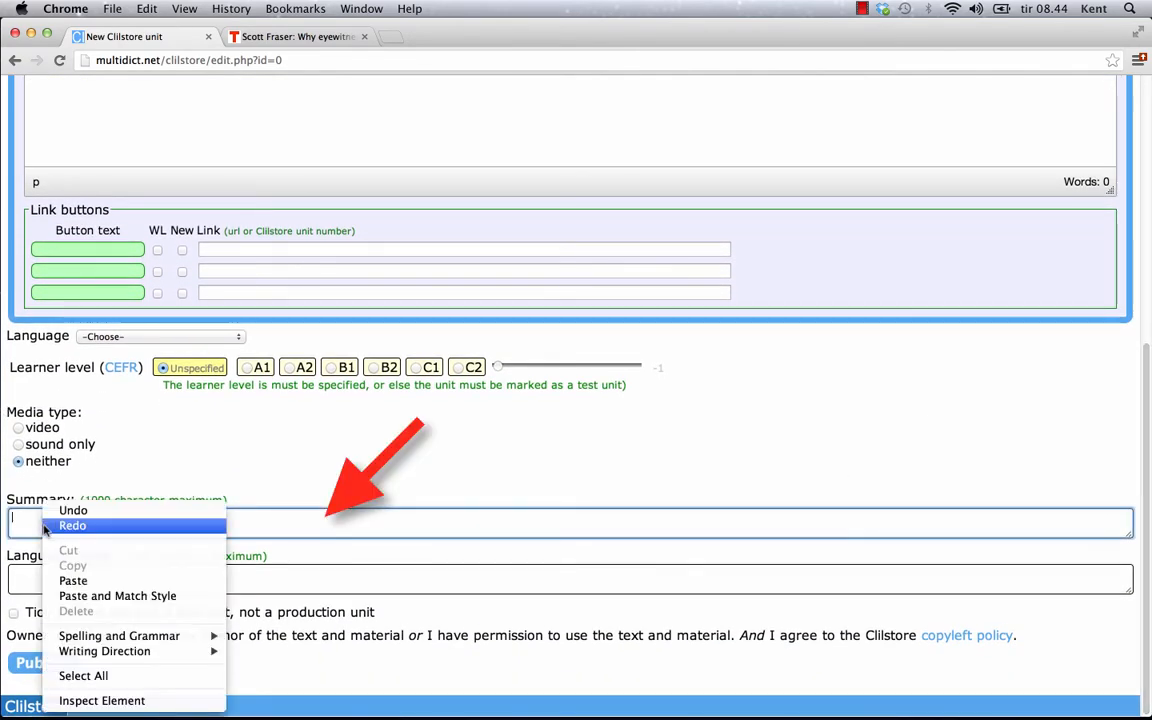
{"action": "left_click", "coordinate": [73, 580]}
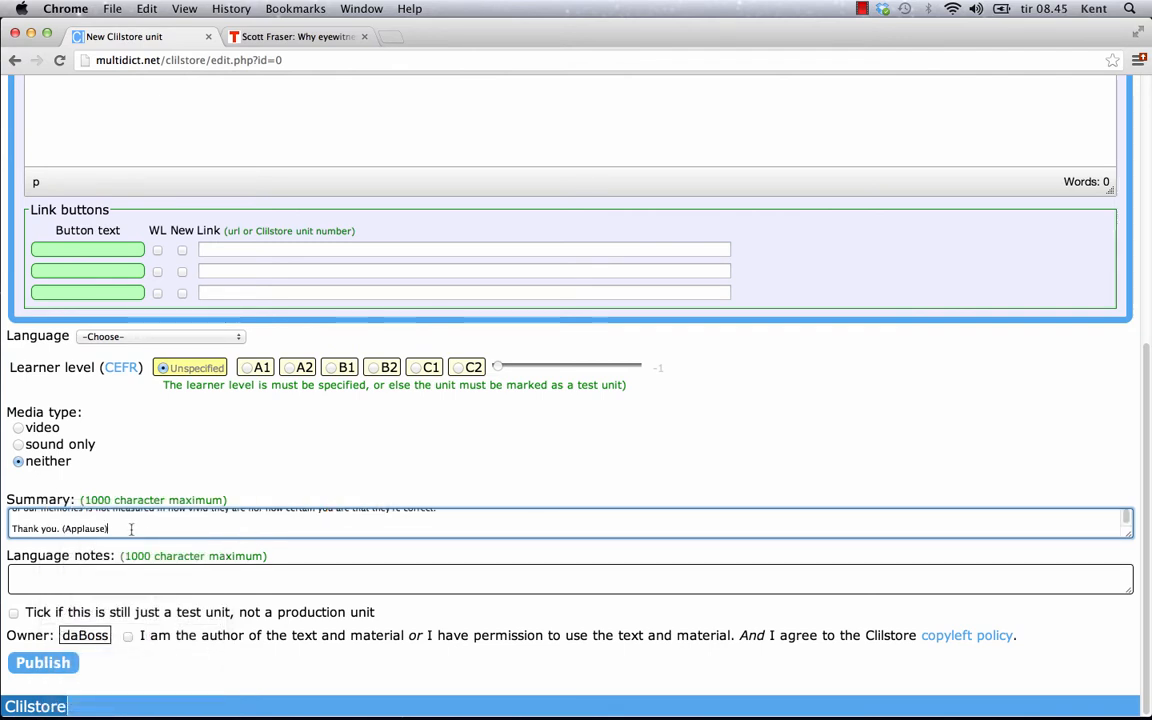
{"action": "key", "text": "super+a"}
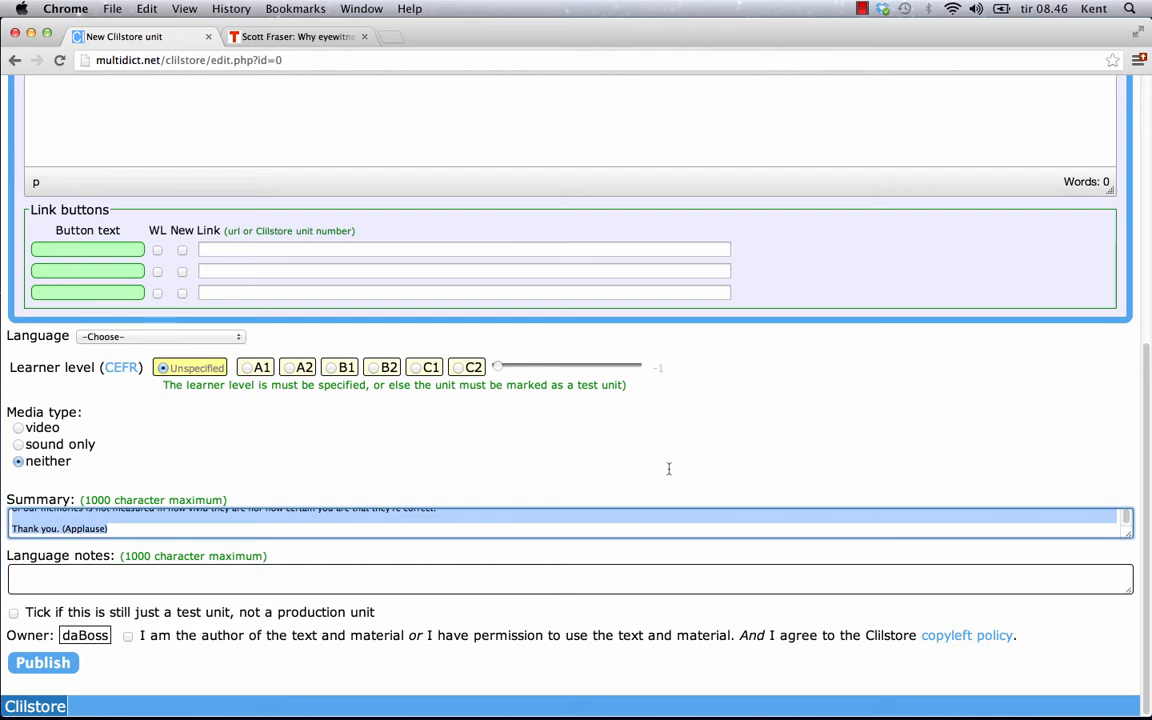
{"action": "key", "text": "BackSpace"}
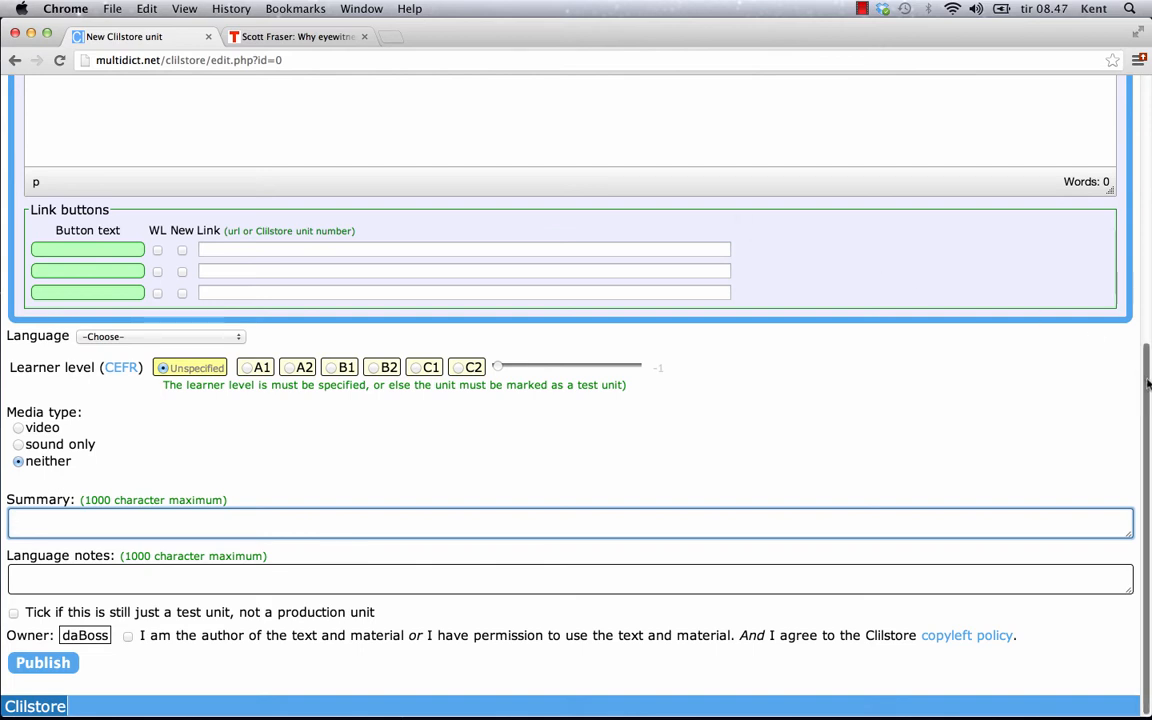
{"action": "left_click_drag", "start_coordinate": [1147, 377], "coordinate": [1149, 118]}
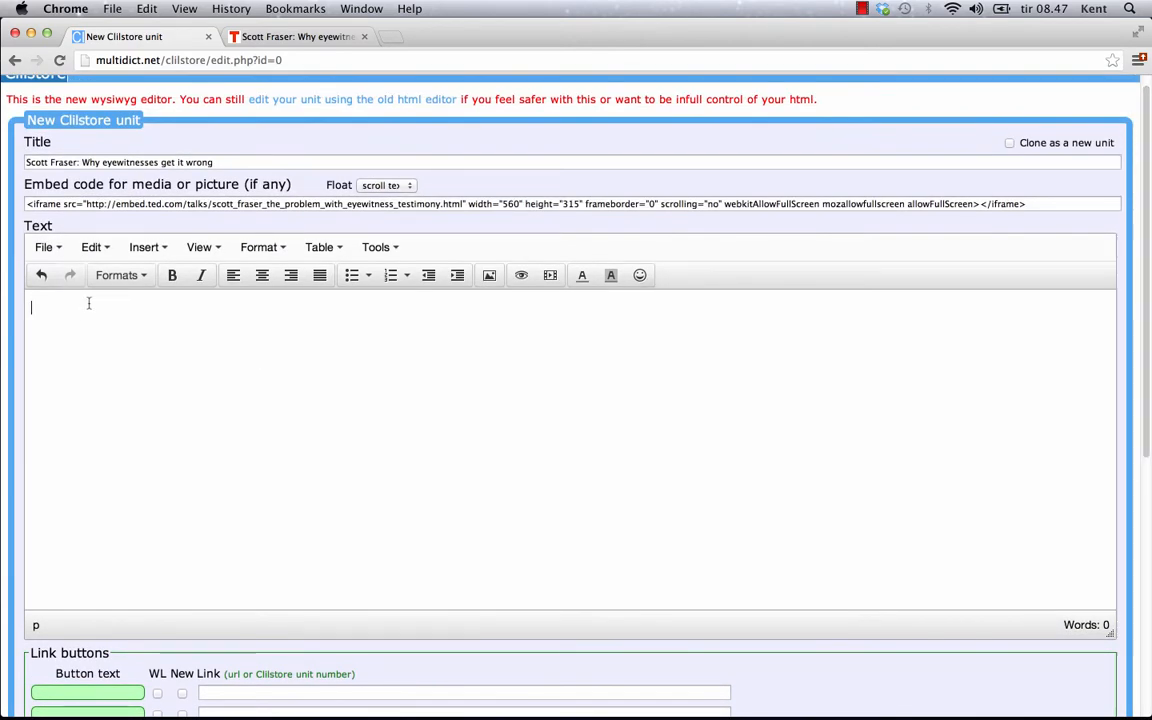
{"action": "key", "text": "super+v"}
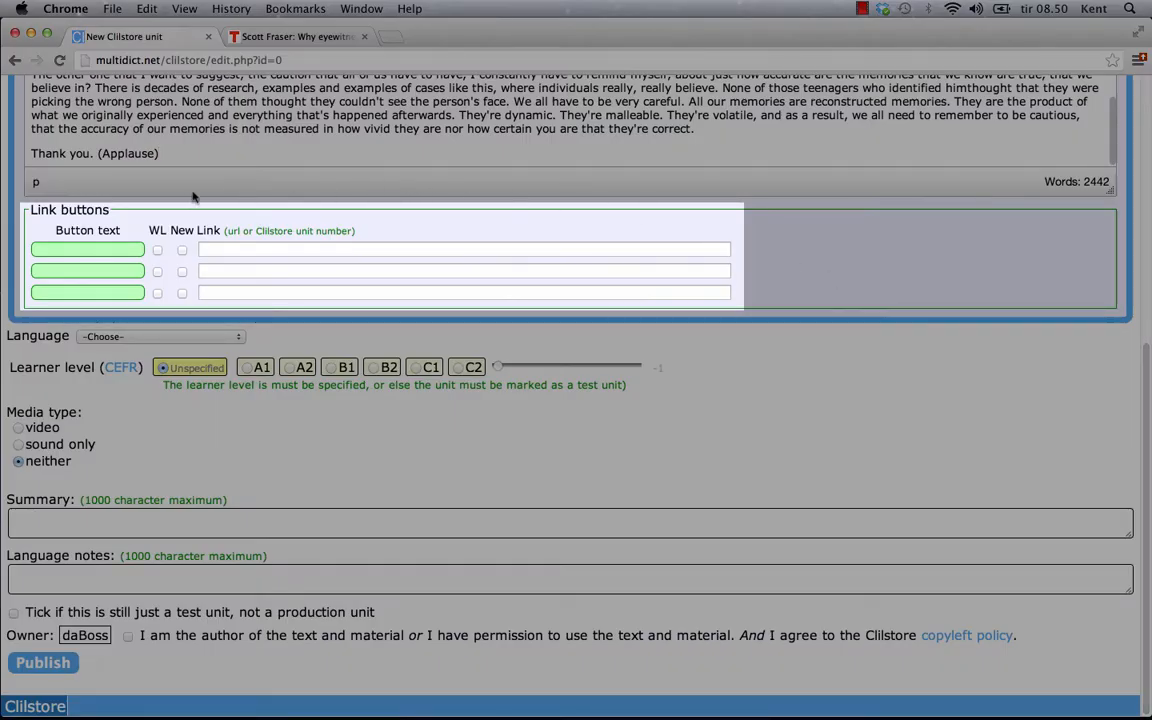
{"action": "left_click", "coordinate": [121, 248]}
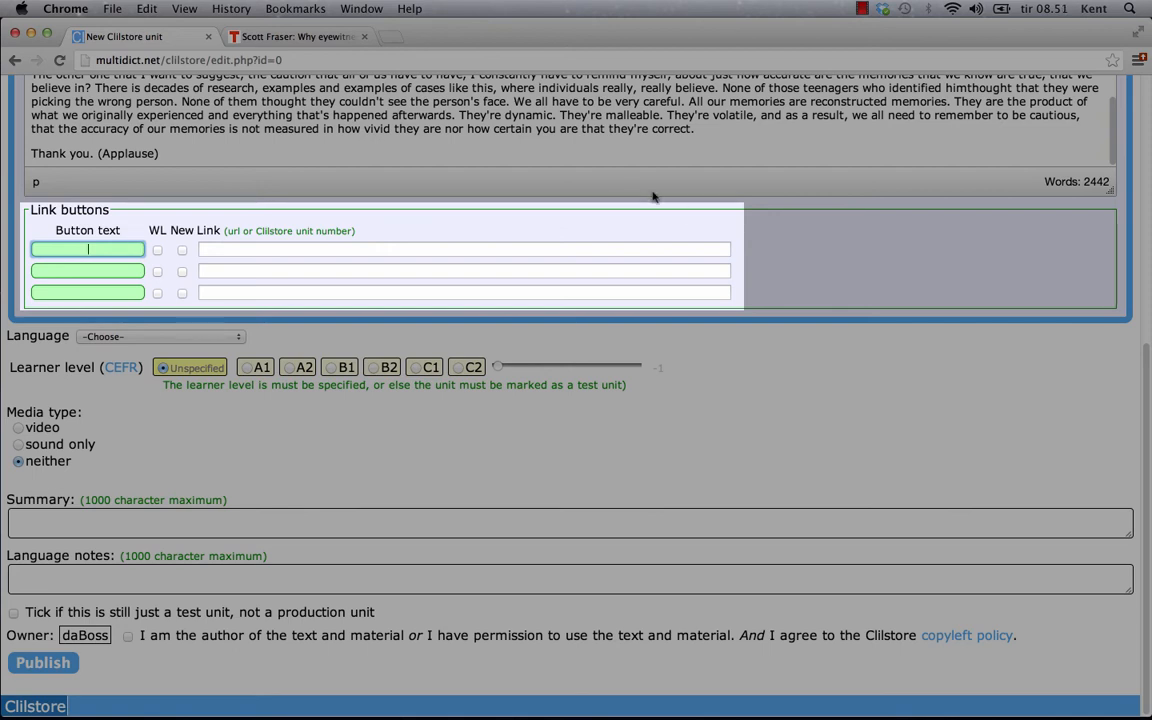
{"action": "type", "text": "TOOLS Website"}
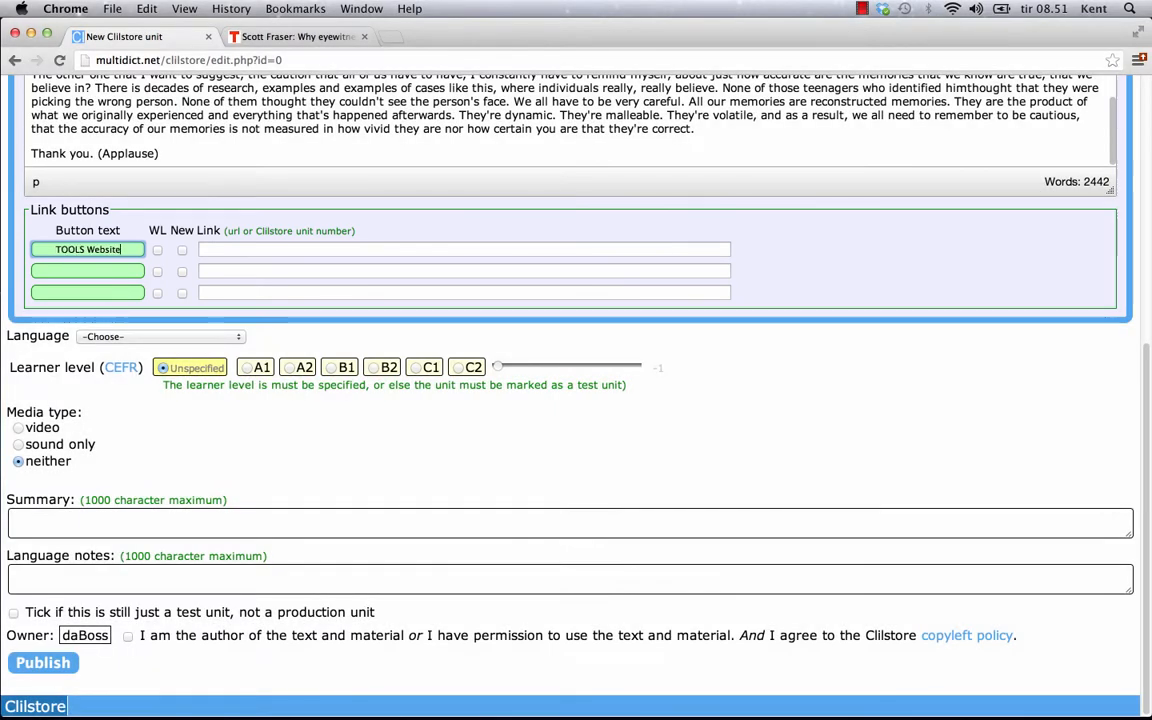
{"action": "left_click", "coordinate": [272, 252]}
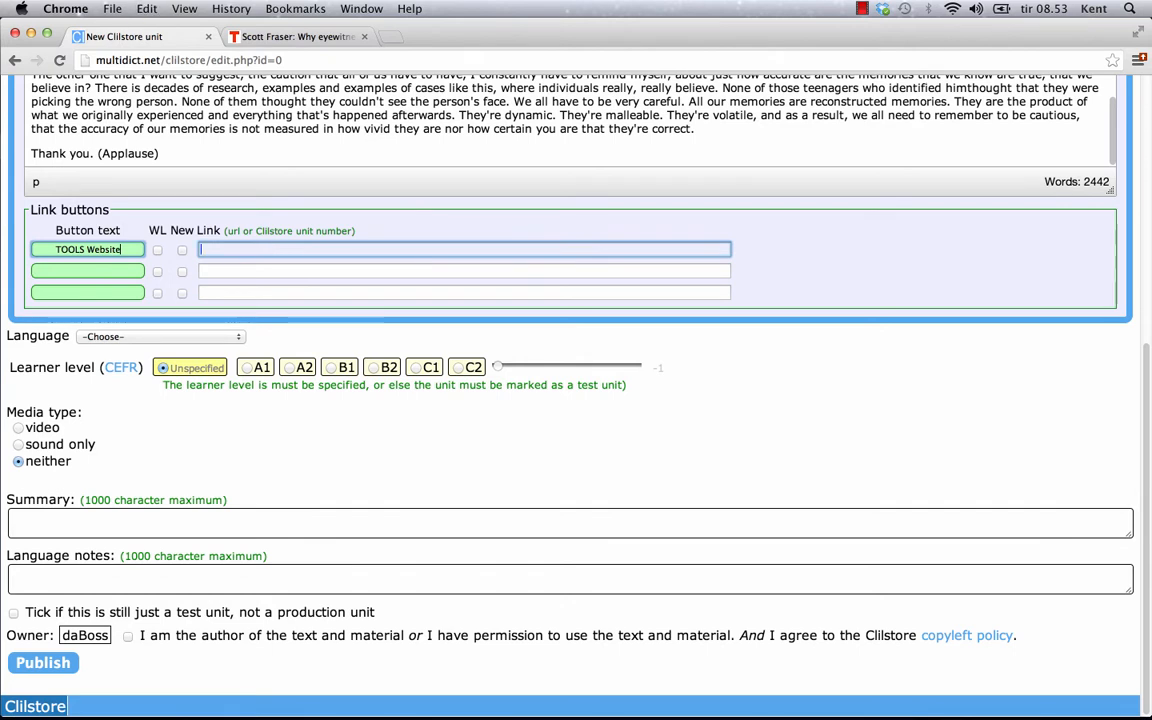
{"action": "type", "text": "http://www.languages.dk"}
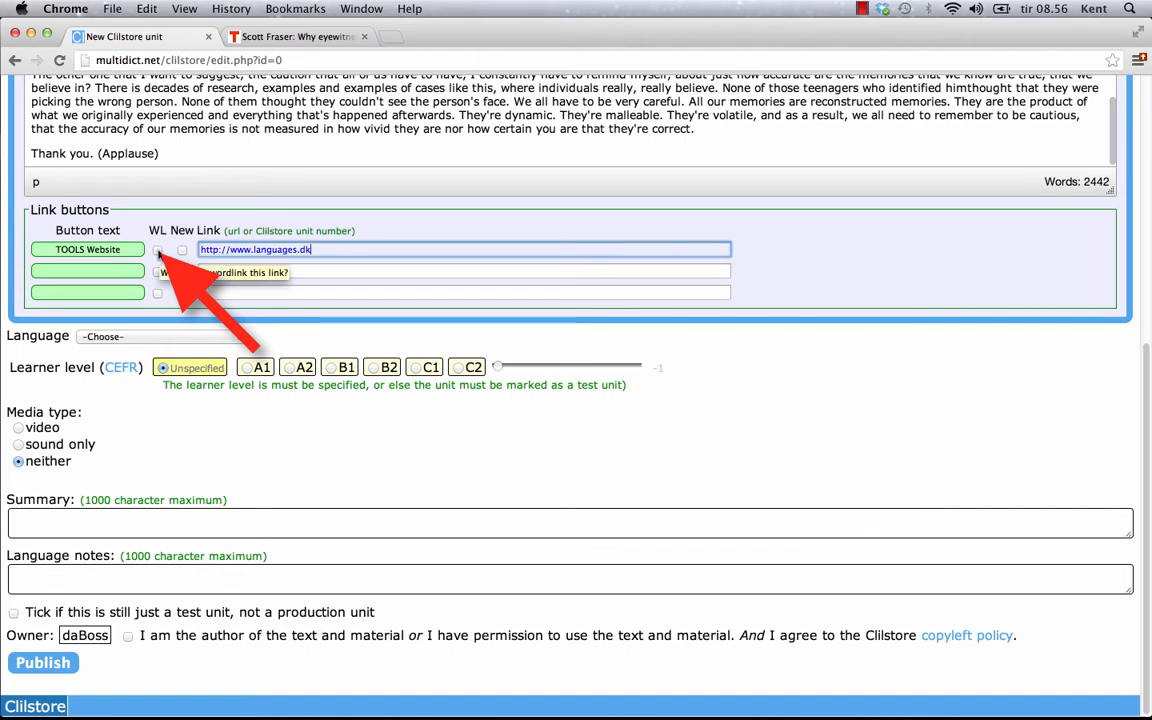
{"action": "left_click", "coordinate": [158, 251]}
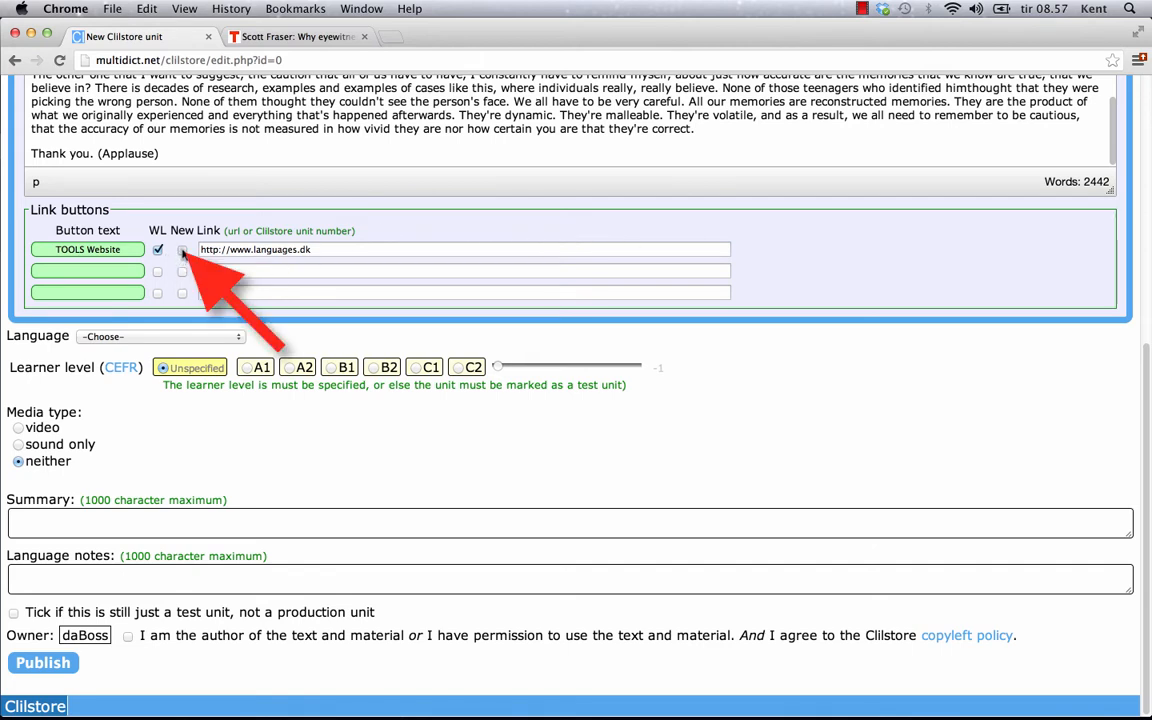
{"action": "left_click", "coordinate": [182, 250]}
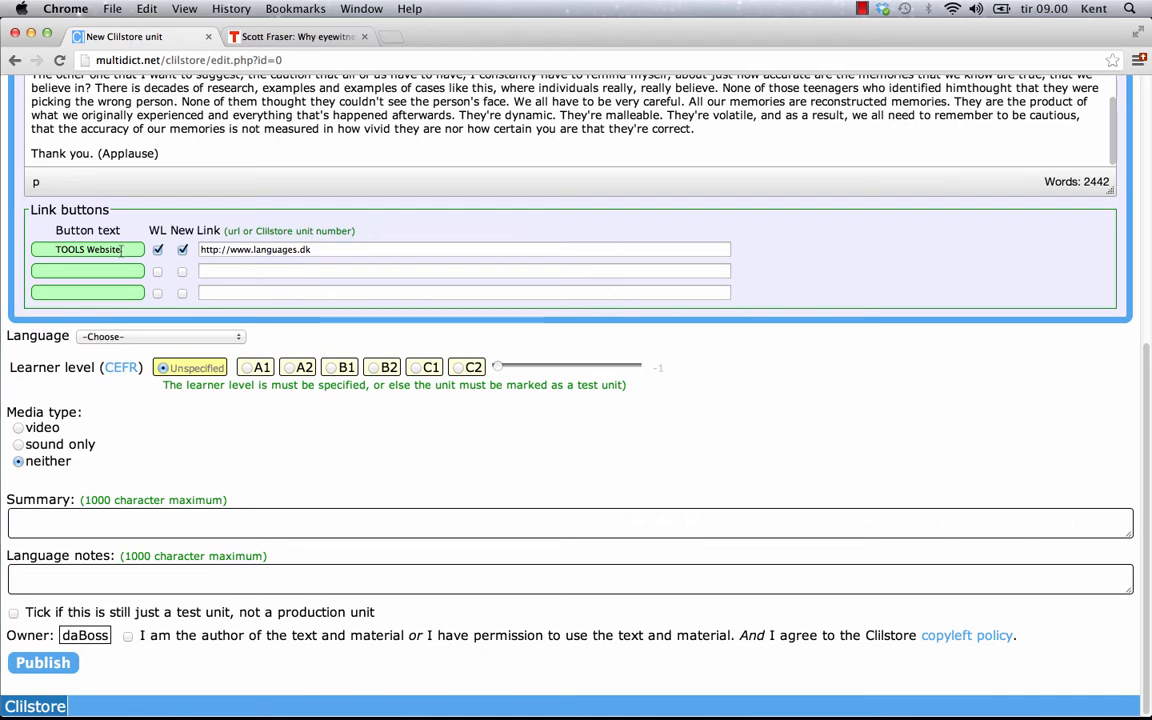
Step: Add a 'Download Clilstore Guide' link button pointing to ClilstoreGuidedTour.pdf
{"action": "left_click", "coordinate": [113, 270]}
{"action": "type", "text": "D"}
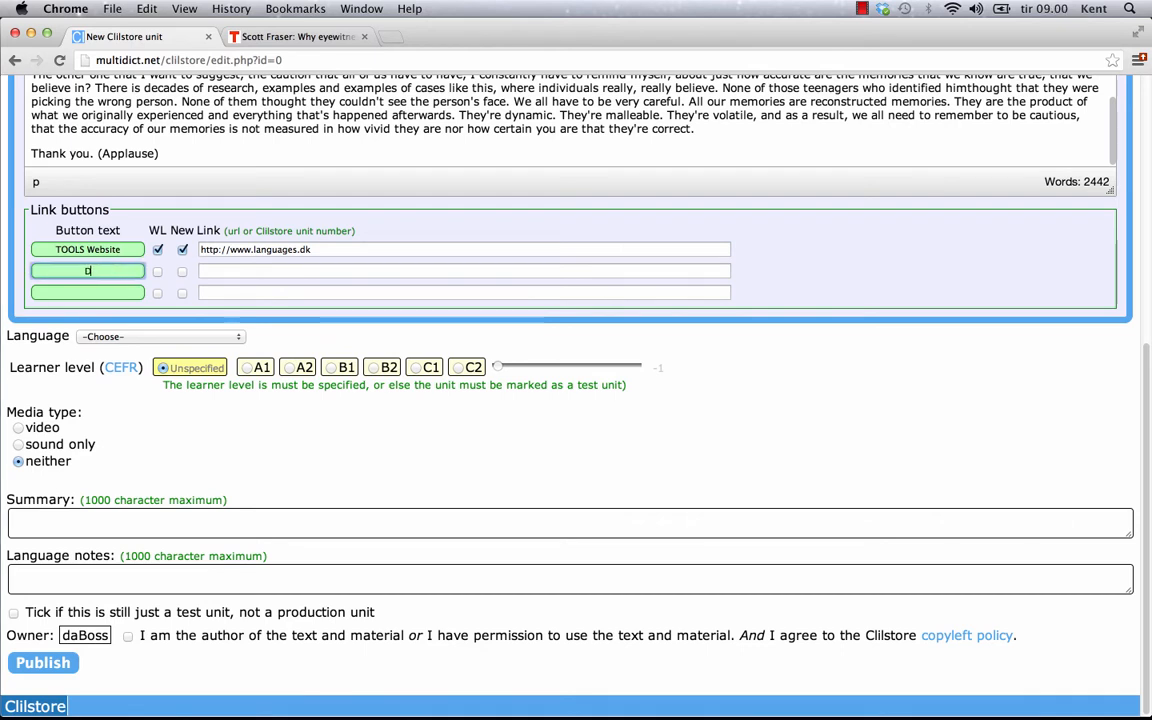
{"action": "type", "text": "ownload Cli"}
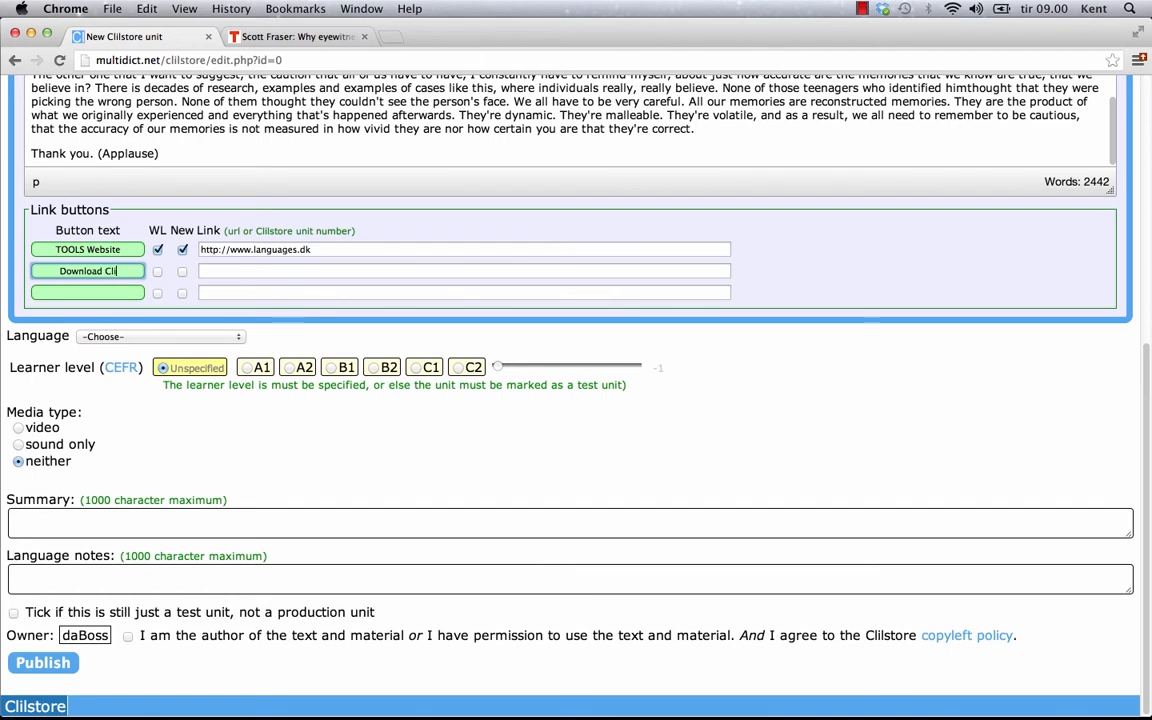
{"action": "type", "text": "lstore Guide"}
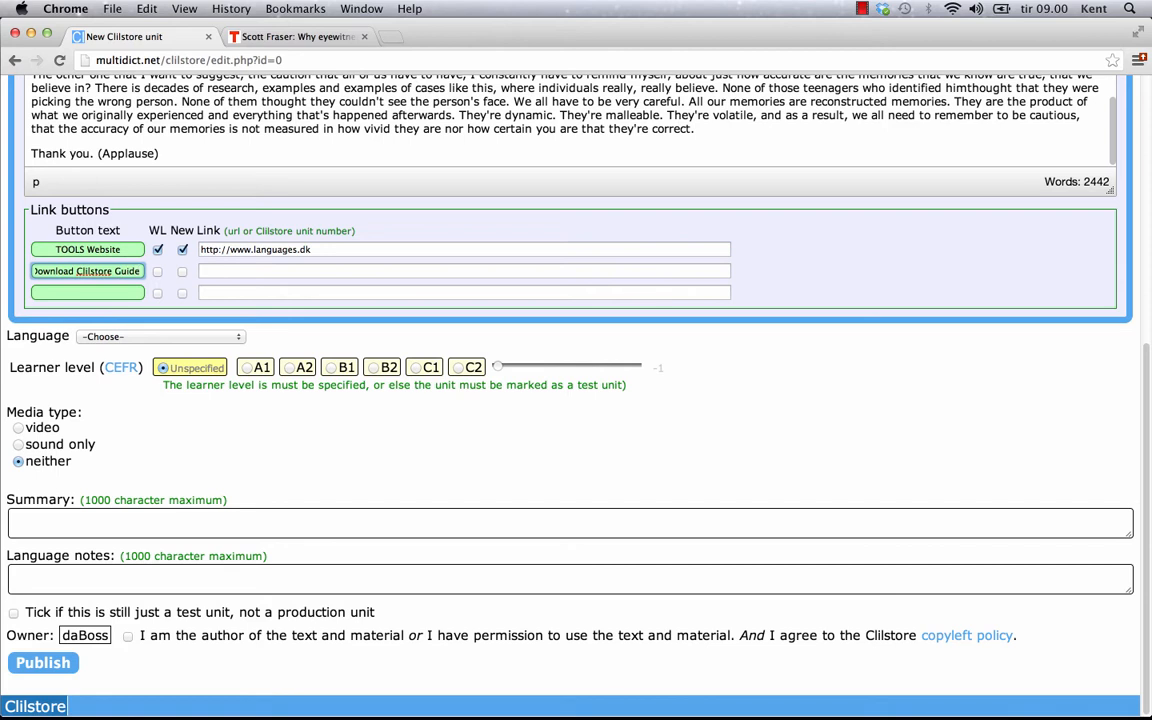
{"action": "left_click", "coordinate": [237, 269]}
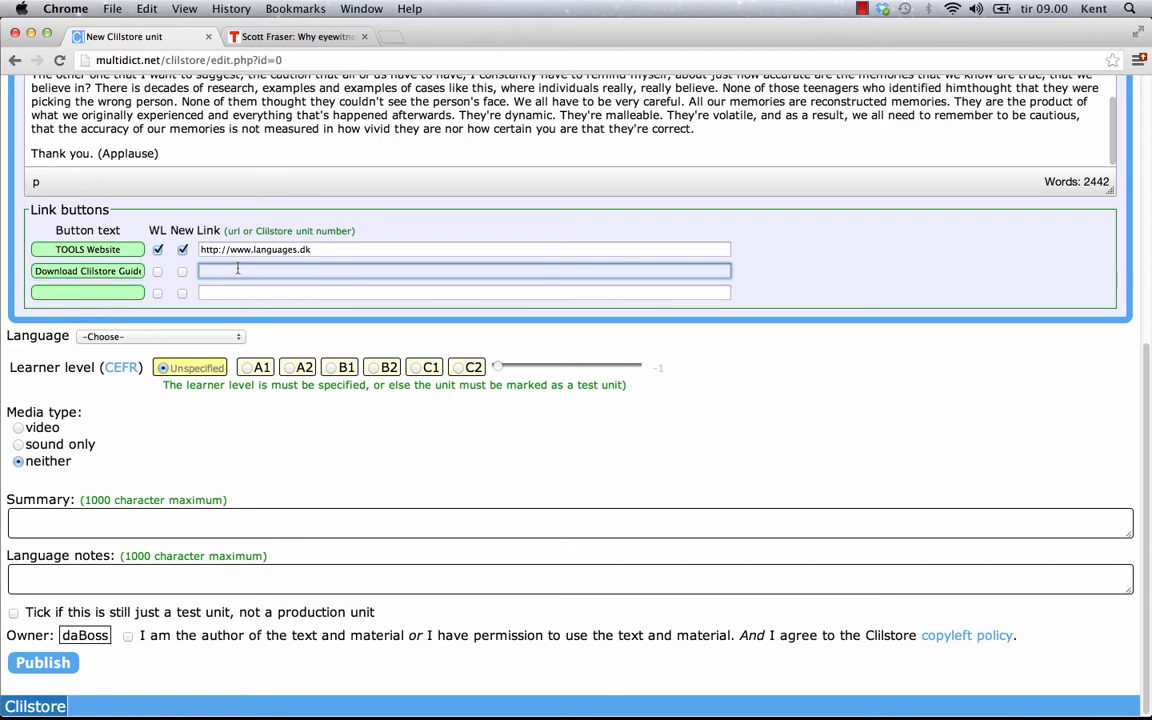
{"action": "key", "text": "super+v"}
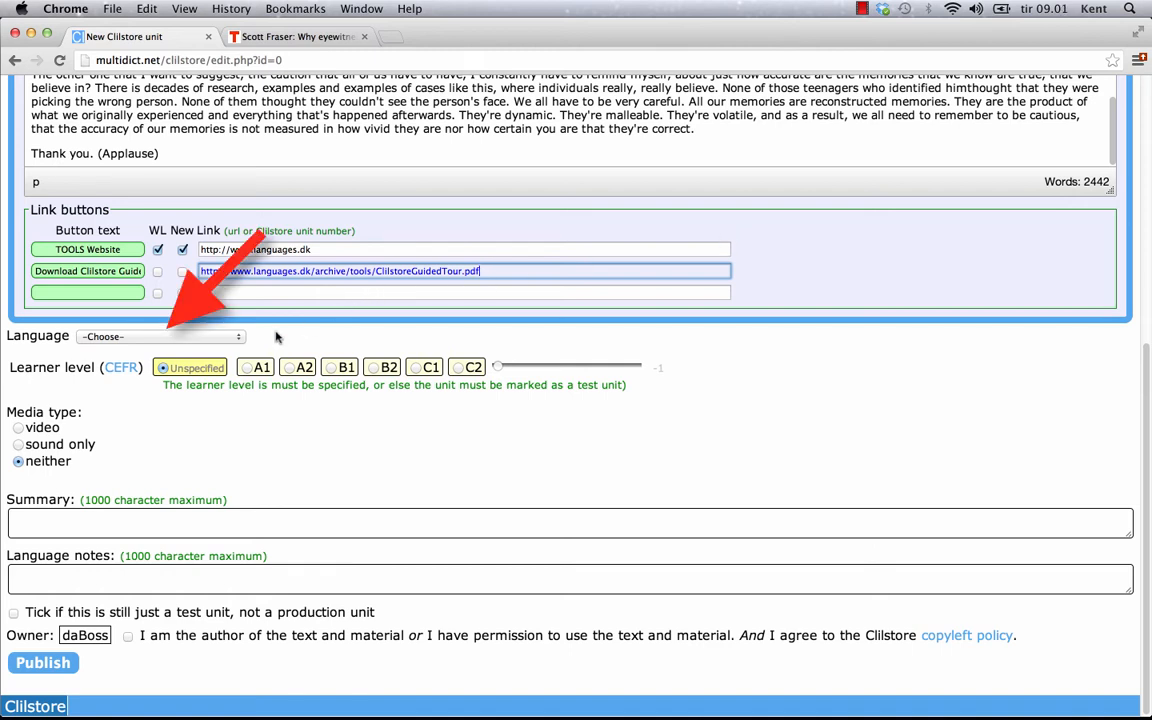
Step: Pick English (en) as the unit language and B2 (Vantage) as the learner level
{"action": "left_click", "coordinate": [239, 339]}
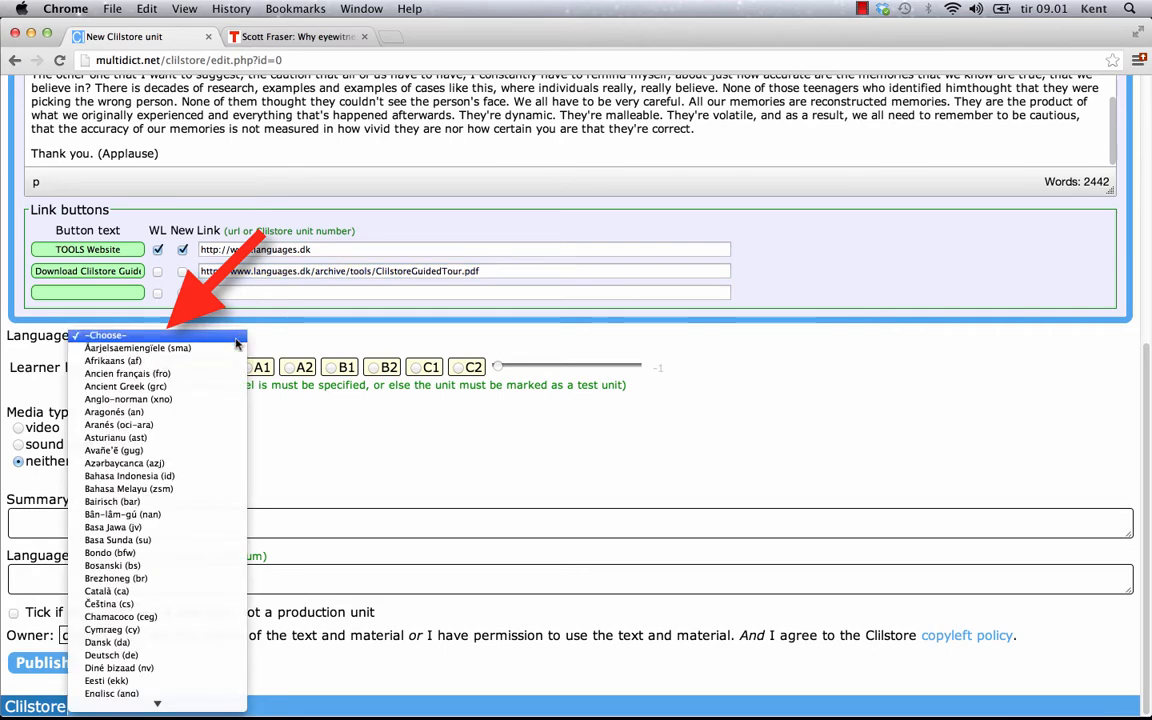
{"action": "scroll", "coordinate": [130, 658], "scroll_direction": "down", "scroll_amount": 3}
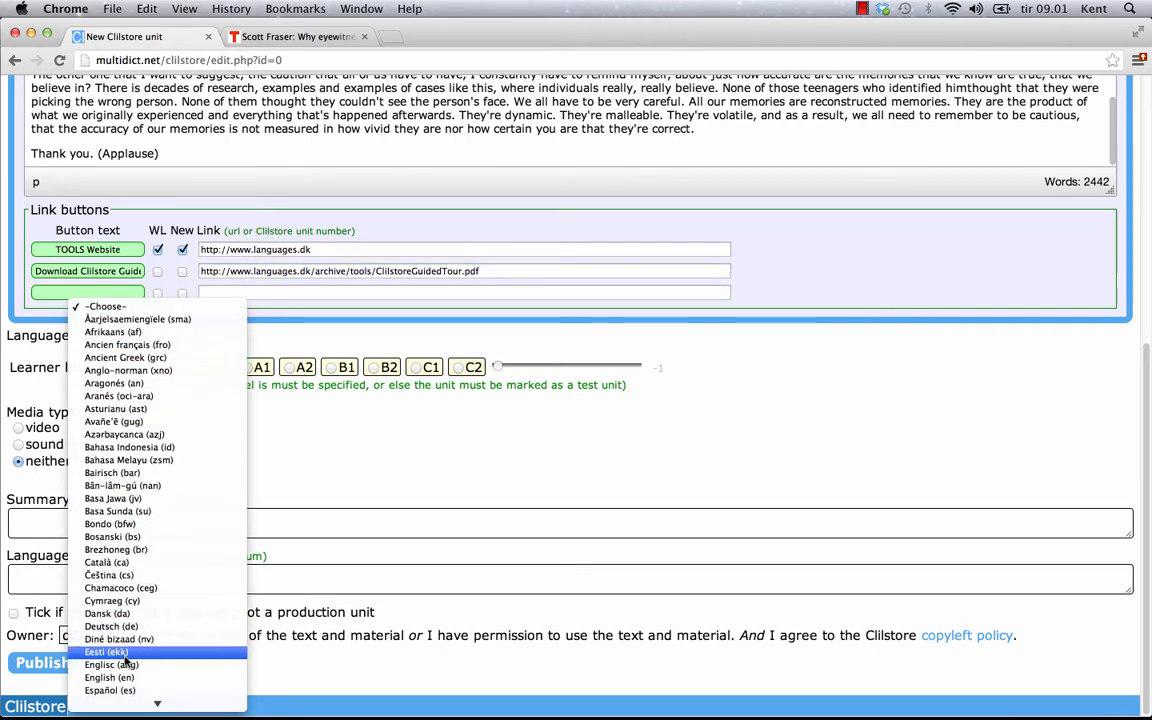
{"action": "left_click", "coordinate": [140, 666]}
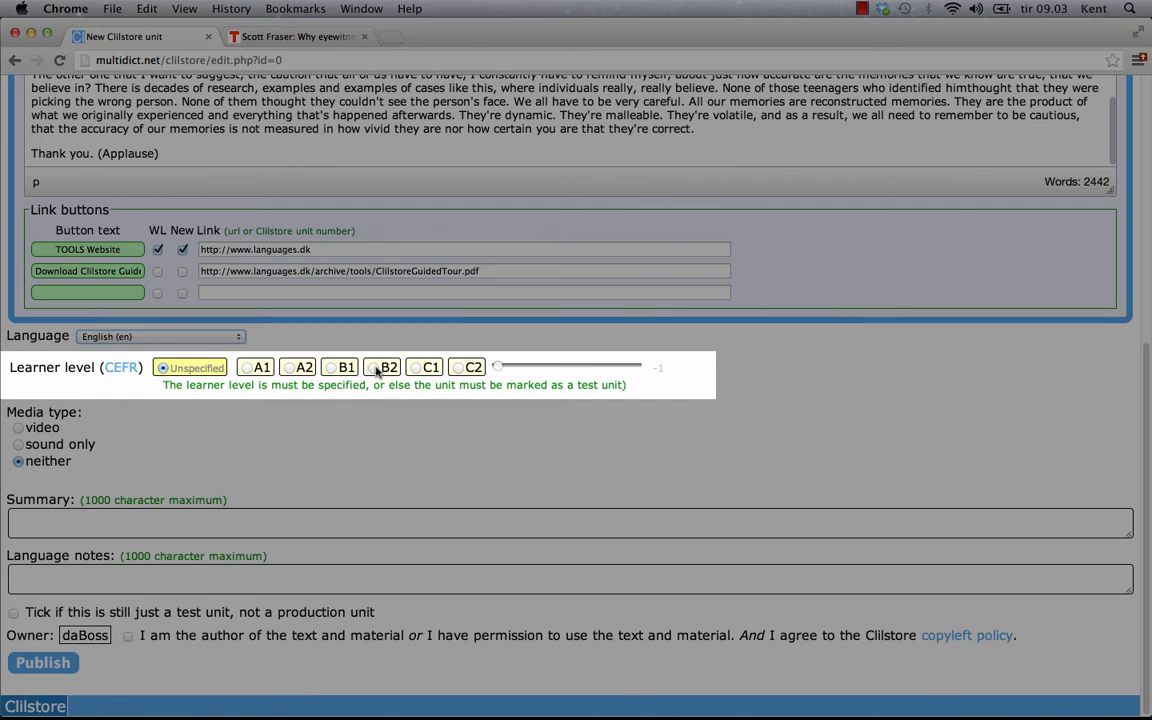
{"action": "left_click", "coordinate": [377, 369]}
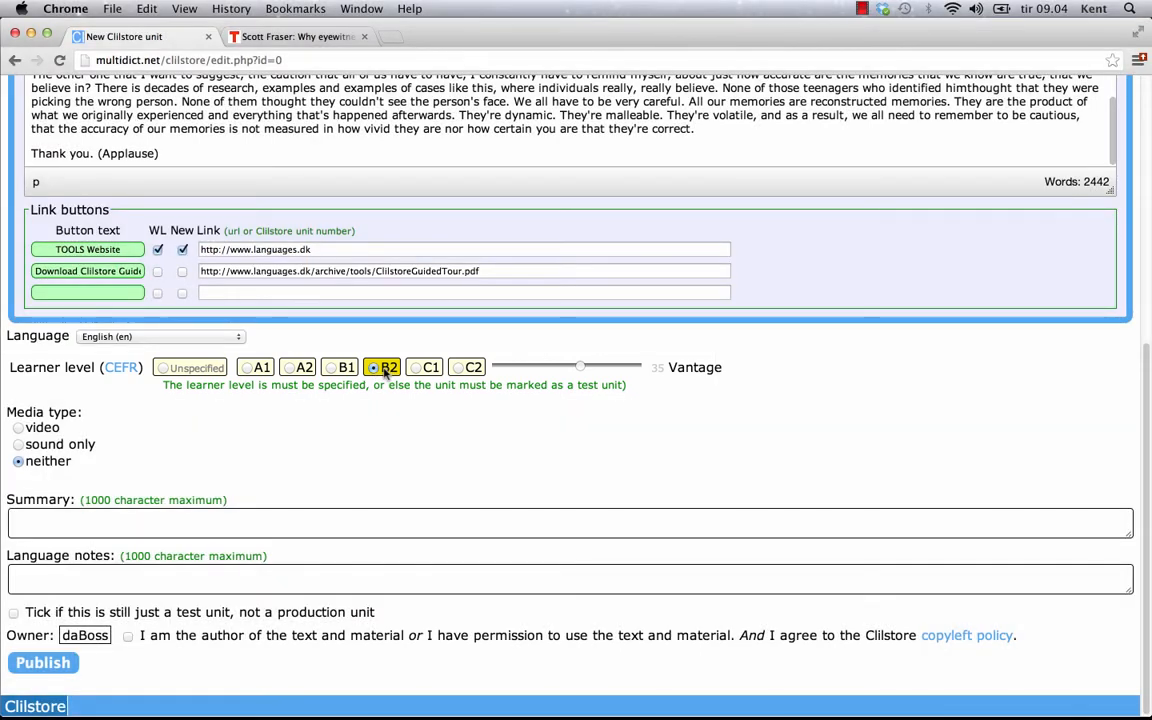
{"action": "mouse_move", "coordinate": [382, 372]}
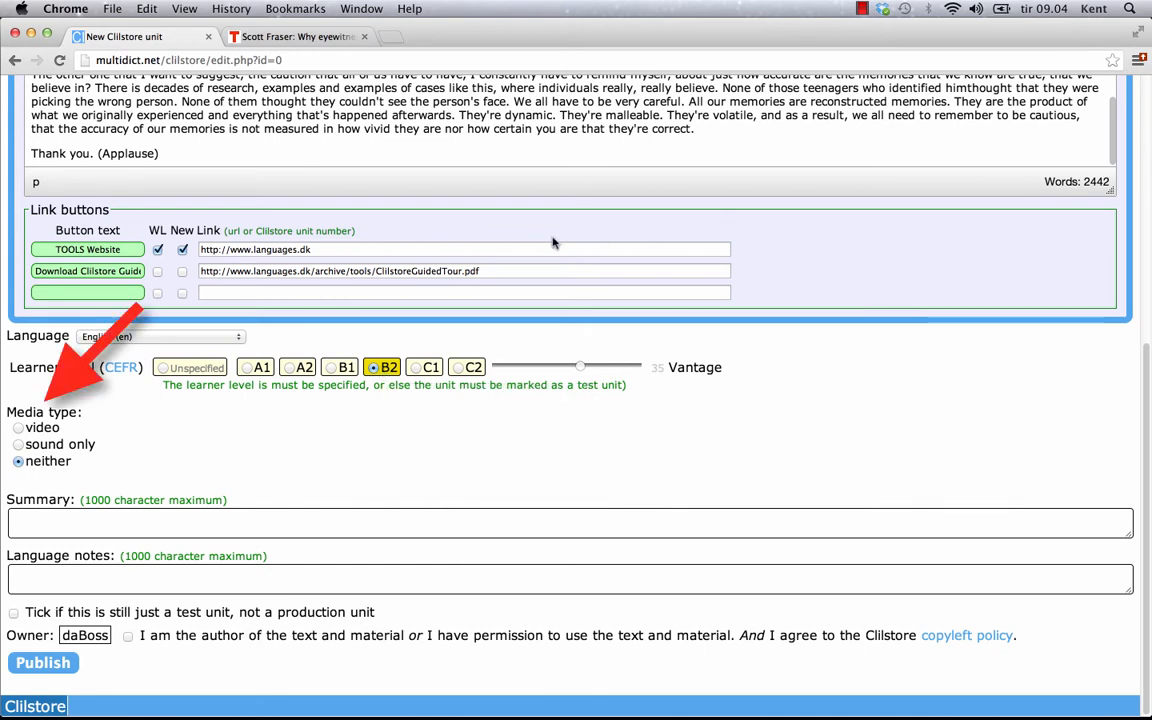
Step: Set the unit's media type to video with a media length of 18:29
{"action": "left_click", "coordinate": [20, 429]}
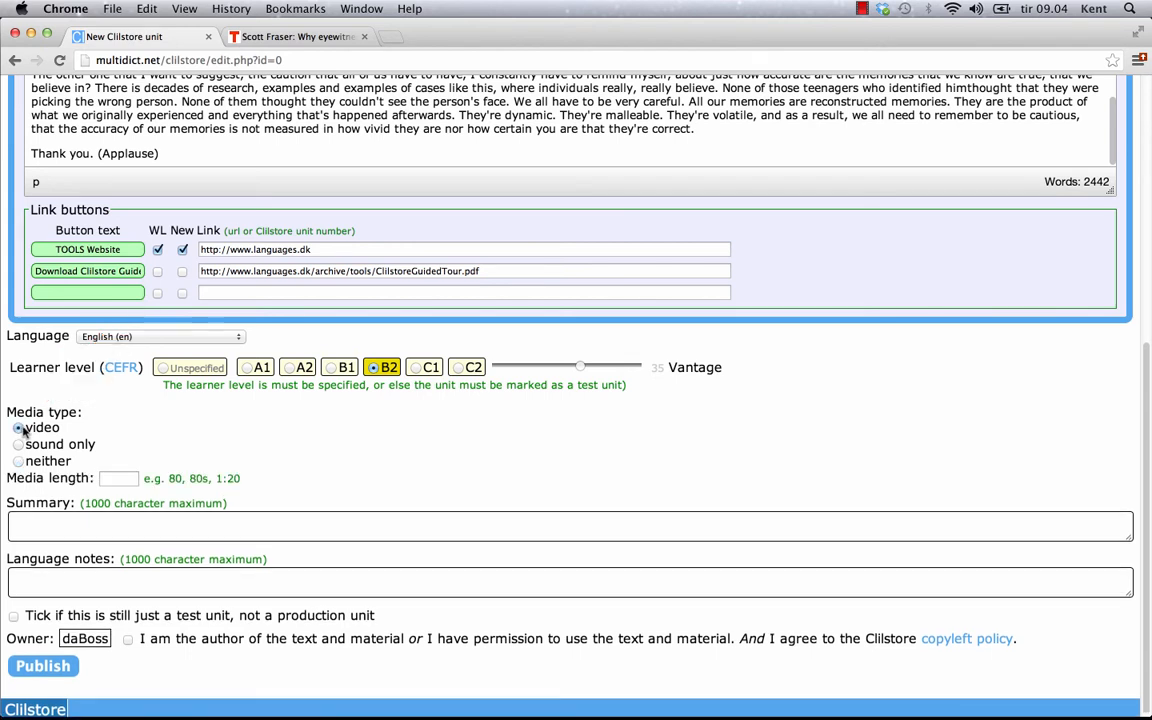
{"action": "left_click", "coordinate": [115, 478]}
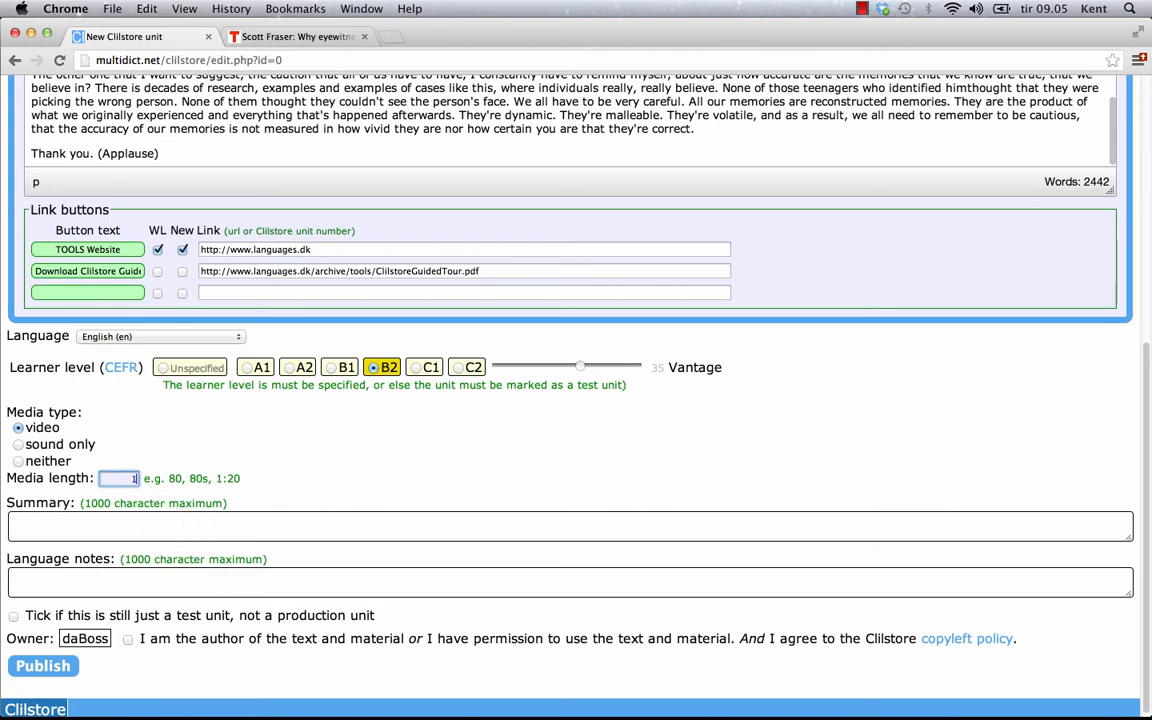
{"action": "type", "text": "18:29"}
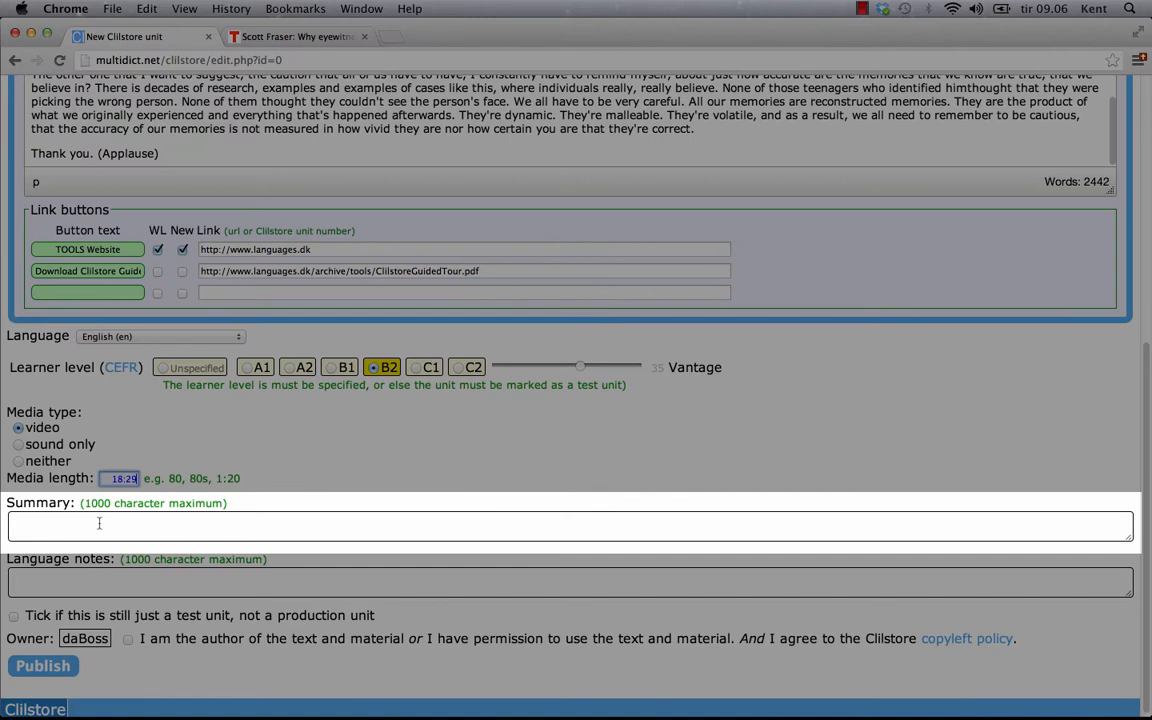
{"action": "left_click", "coordinate": [99, 523]}
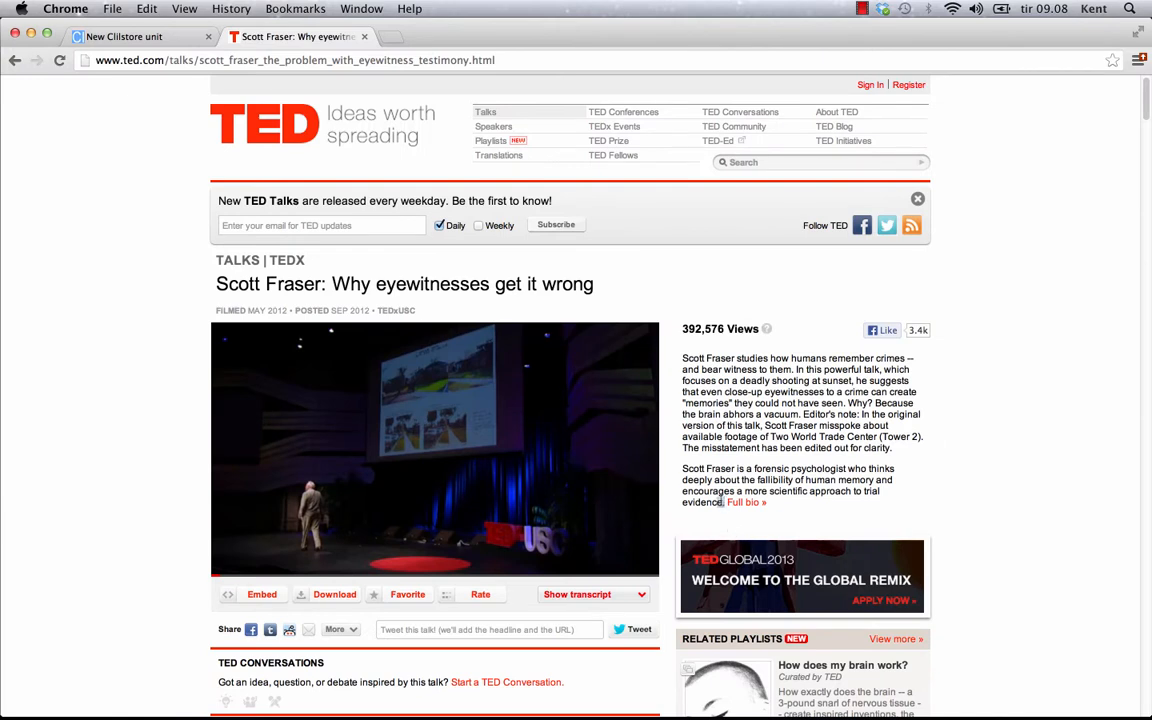
Step: Copy the TED talk's description text into the unit's Summary field
{"action": "left_click_drag", "start_coordinate": [724, 502], "coordinate": [684, 358]}
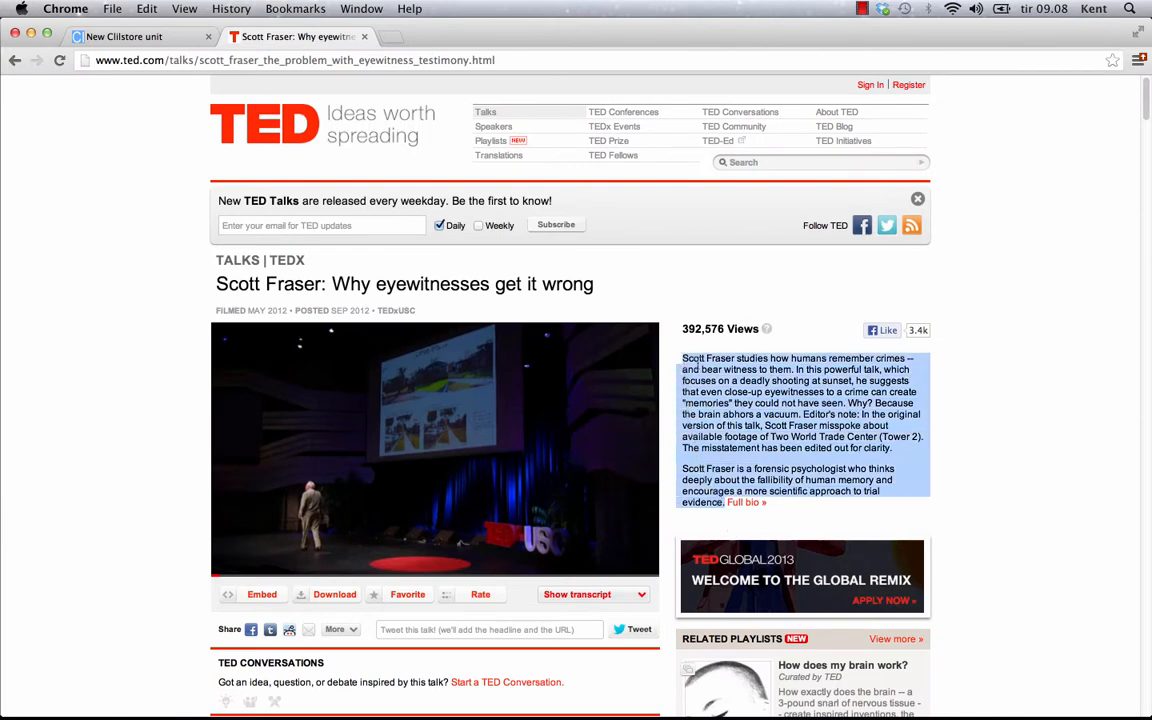
{"action": "right_click", "coordinate": [707, 364]}
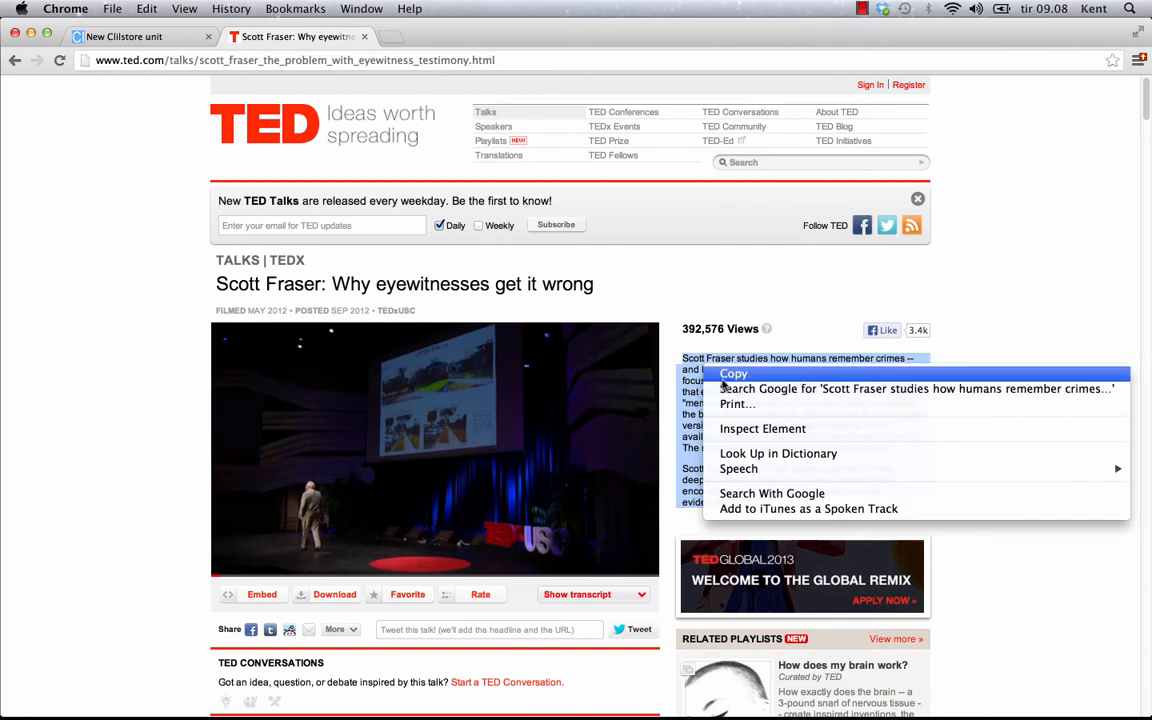
{"action": "left_click", "coordinate": [723, 376]}
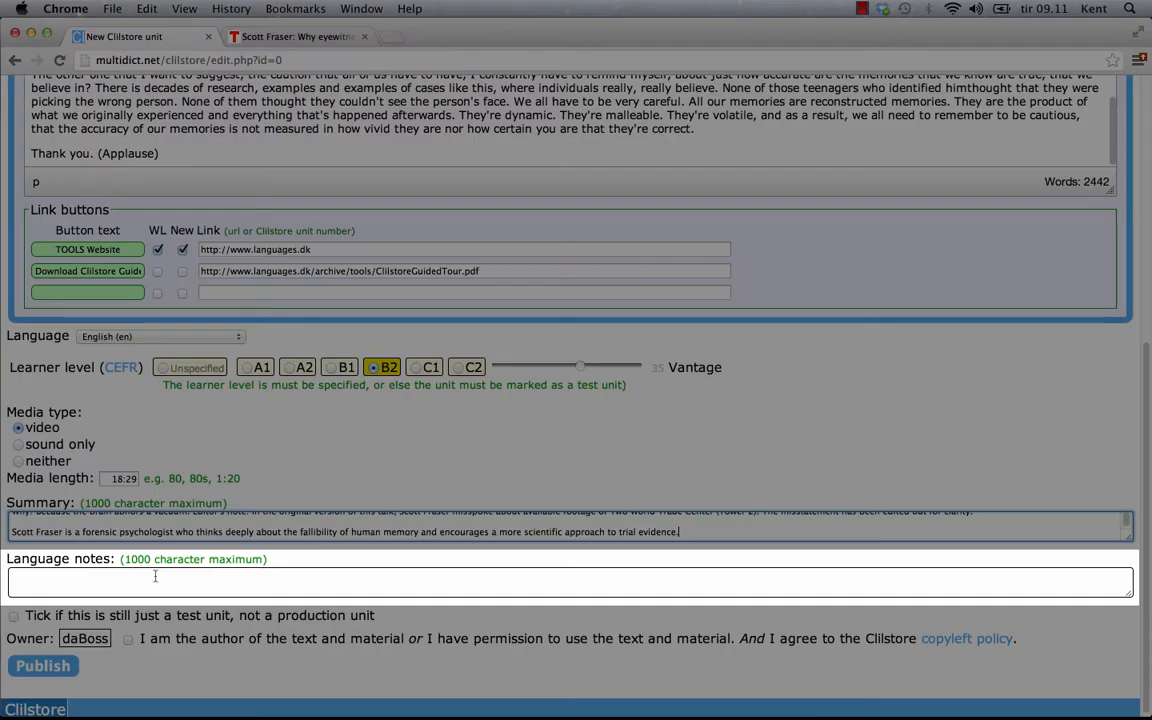
{"action": "left_click", "coordinate": [21, 576]}
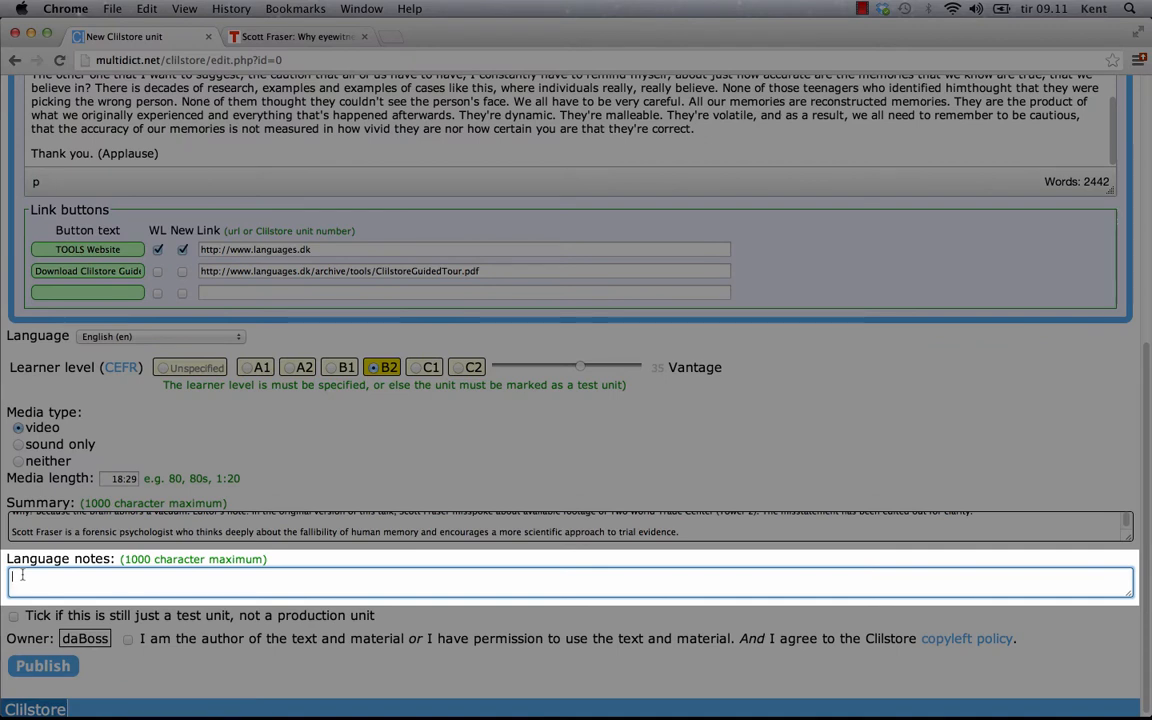
Step: Paste language notes on American English, accept the copyleft agreement, and publish the unit
{"action": "key", "text": "super+v"}
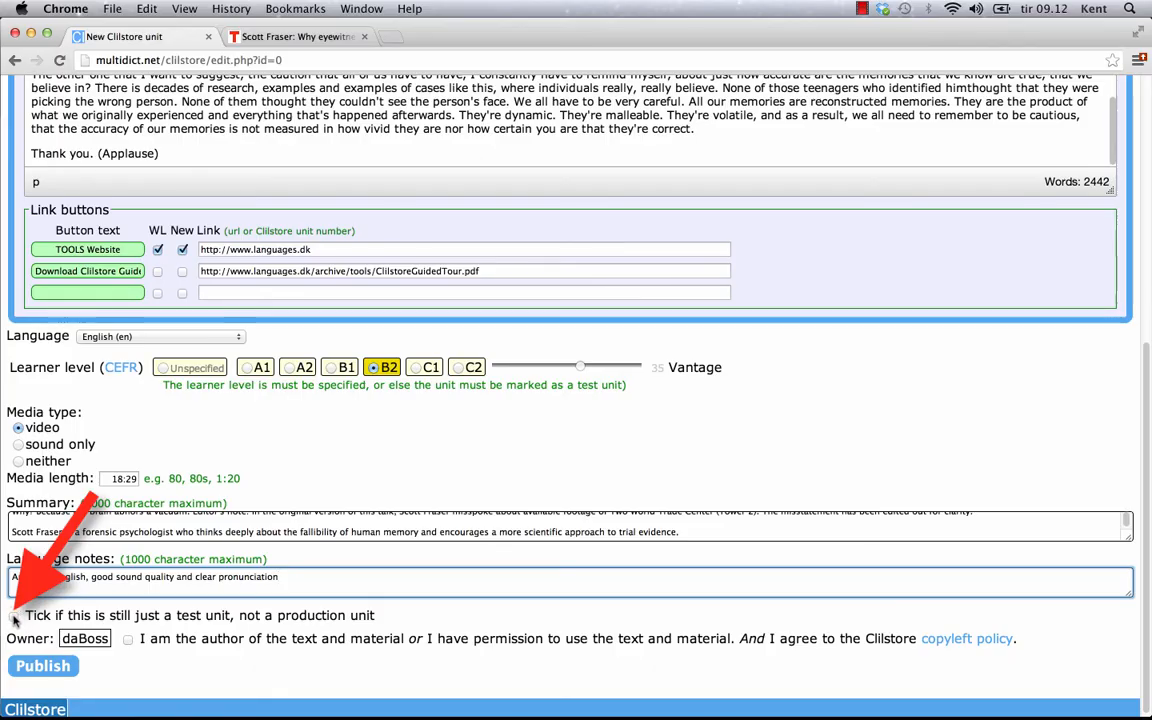
{"action": "left_click", "coordinate": [13, 617]}
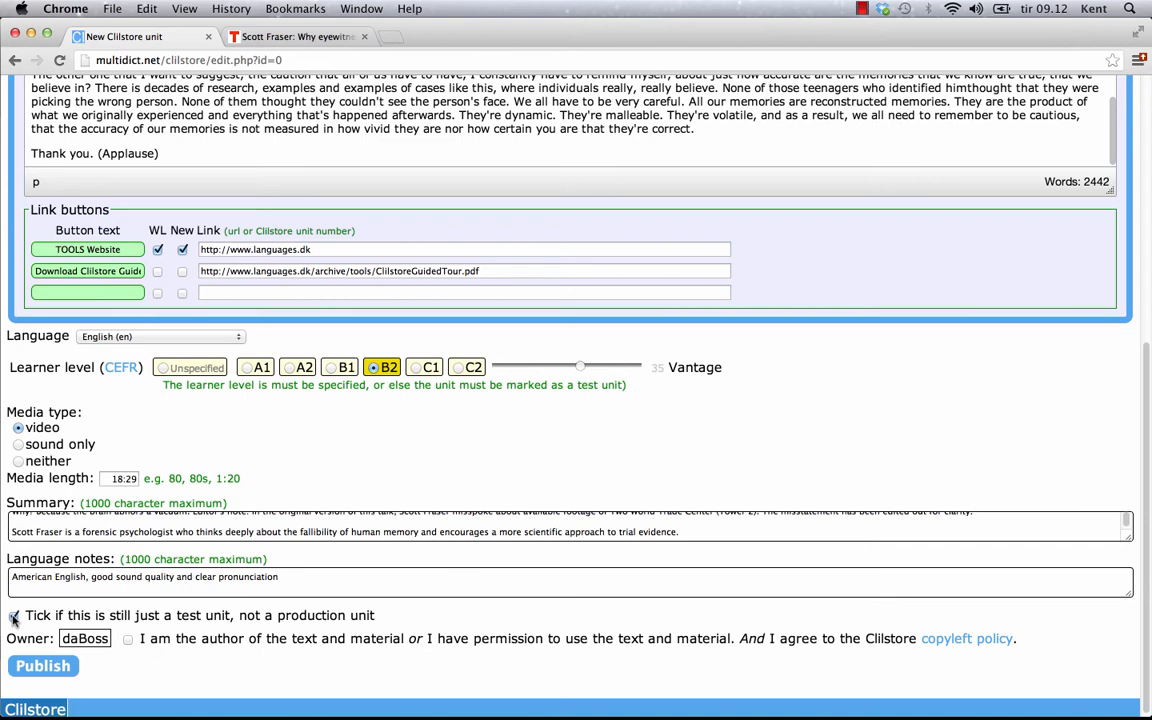
{"action": "left_click", "coordinate": [13, 617]}
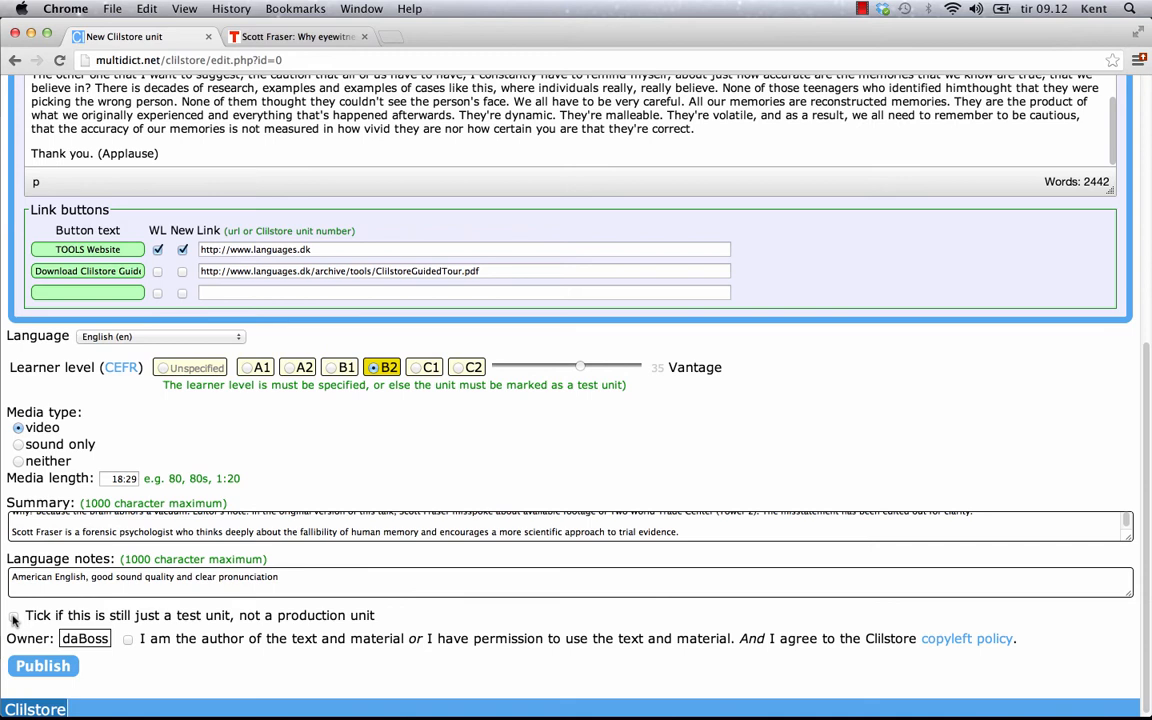
{"action": "left_click", "coordinate": [128, 641]}
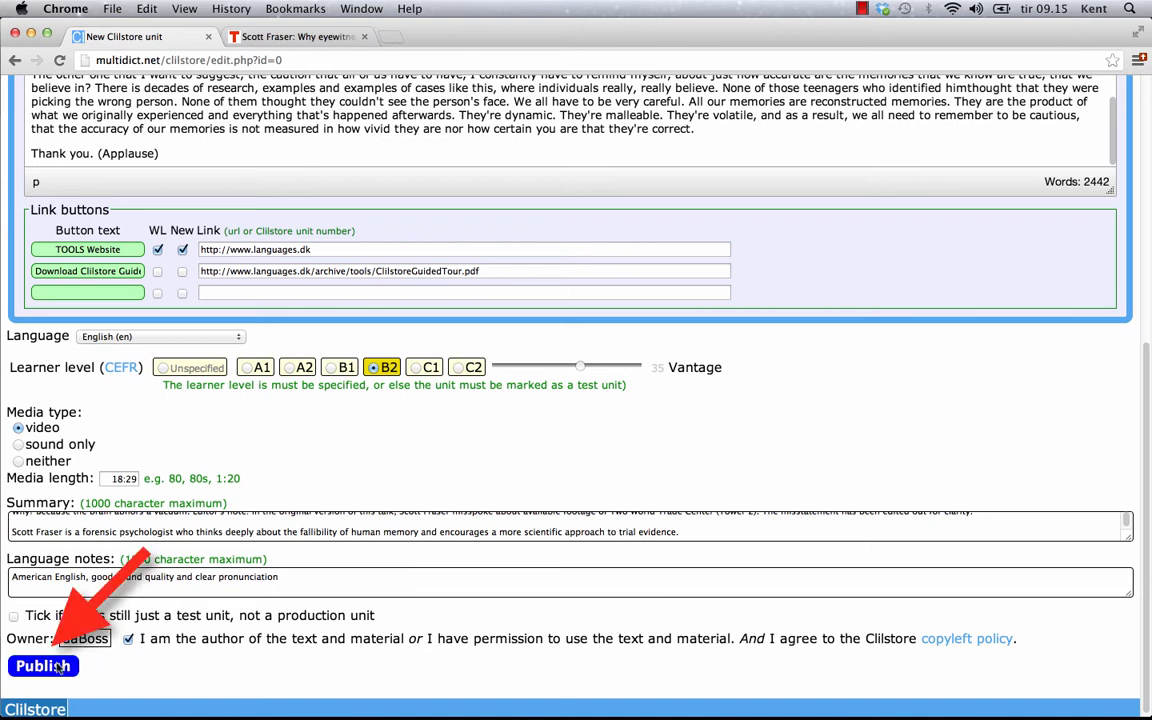
{"action": "left_click", "coordinate": [43, 666]}
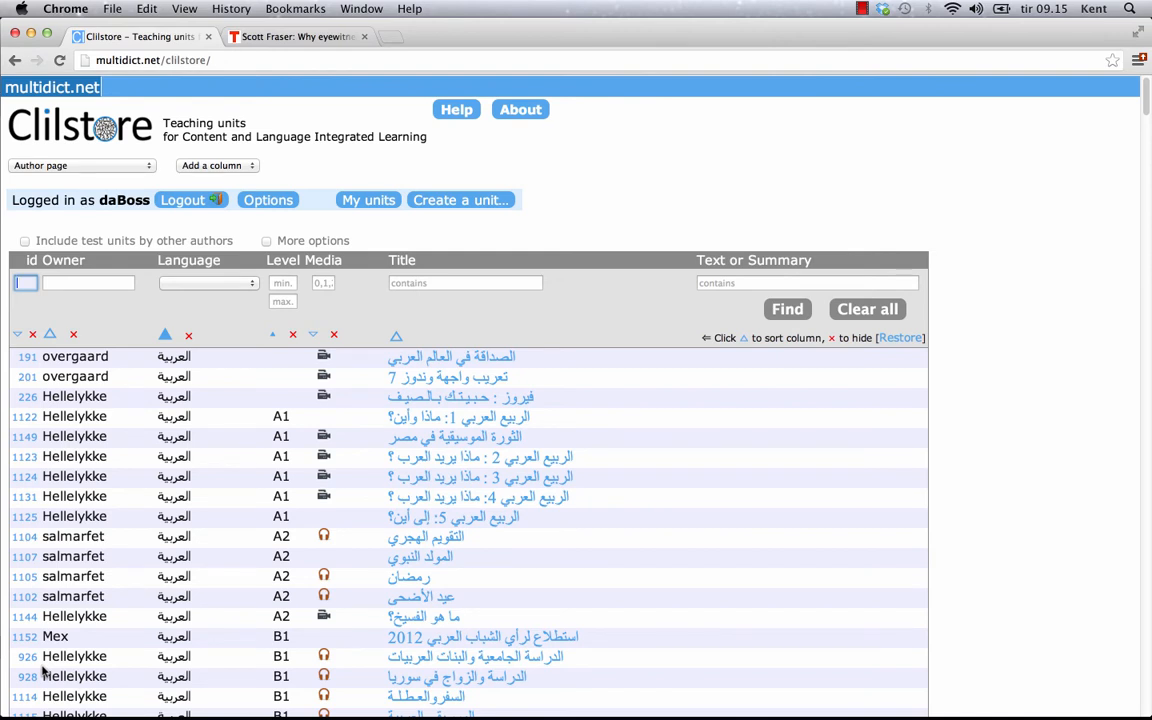
Step: Filter the list to my own units and show unit 780's info page
{"action": "left_click", "coordinate": [381, 201]}
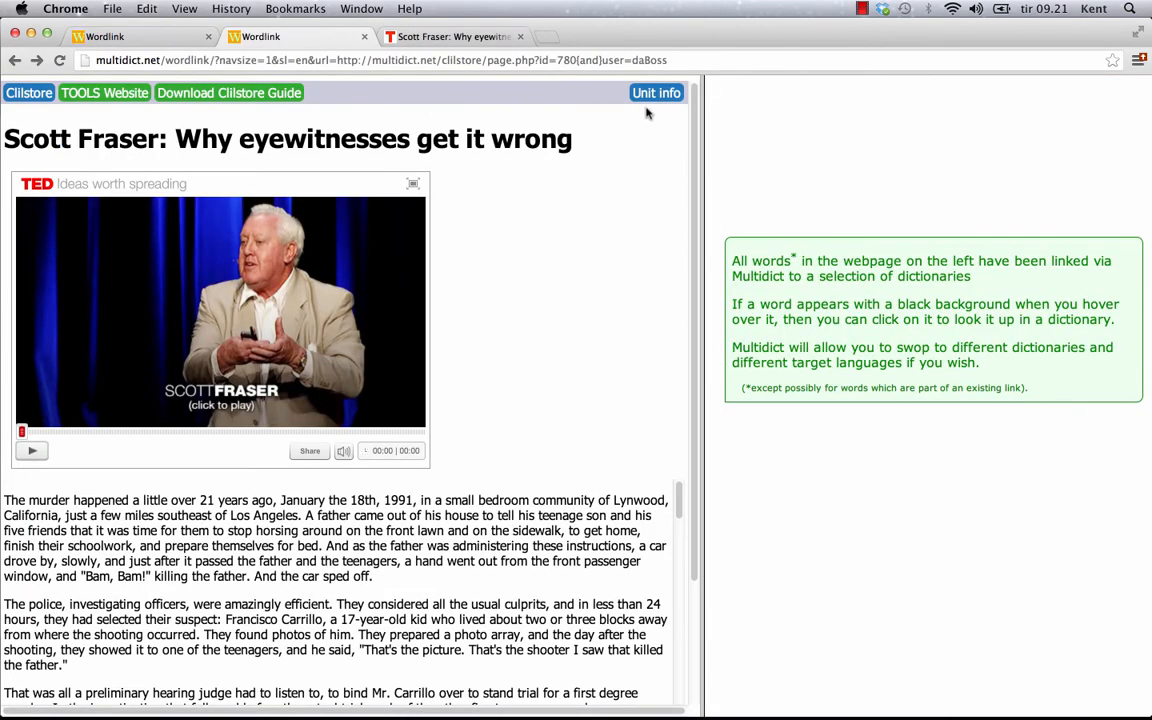
{"action": "left_click", "coordinate": [655, 94]}
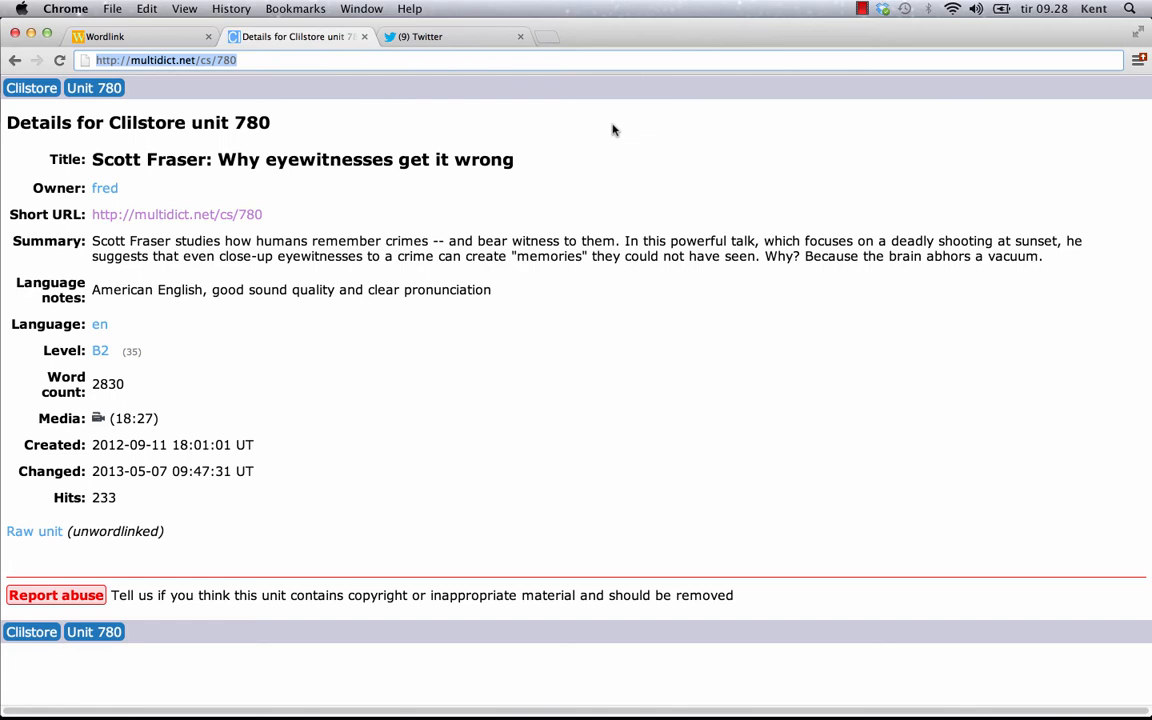
Step: Post the drafted tweet linking to multidict.net/cs/780 and follow its link
{"action": "left_click", "coordinate": [462, 37]}
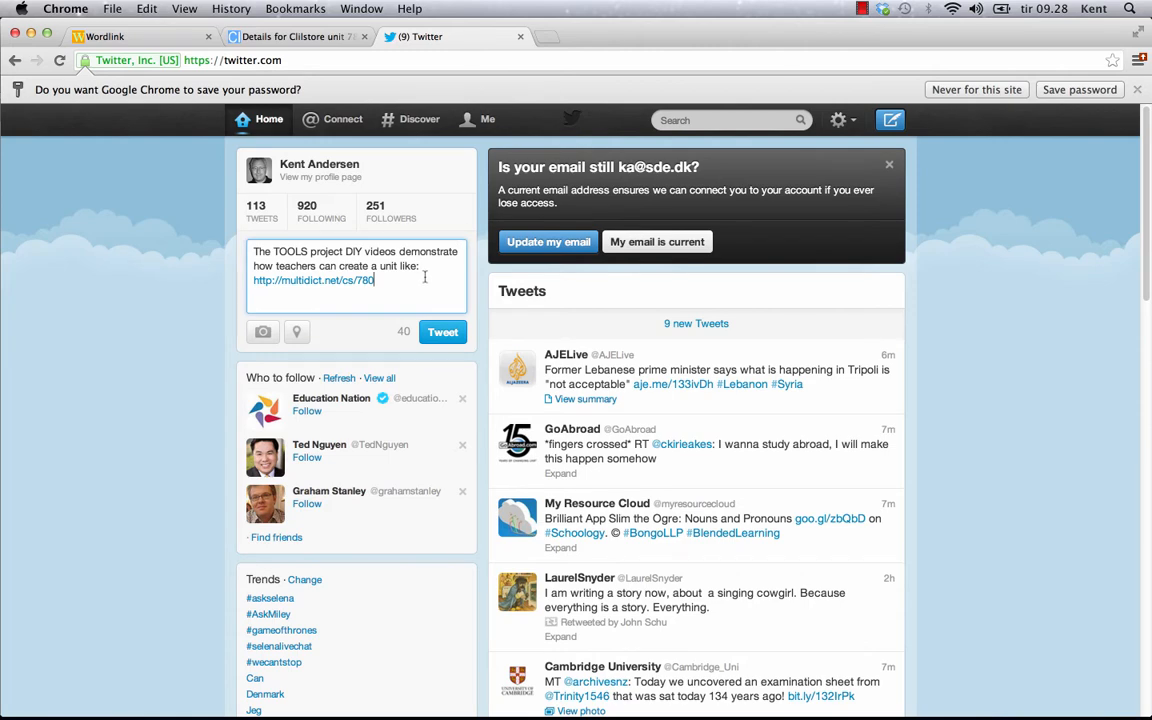
{"action": "left_click", "coordinate": [445, 332]}
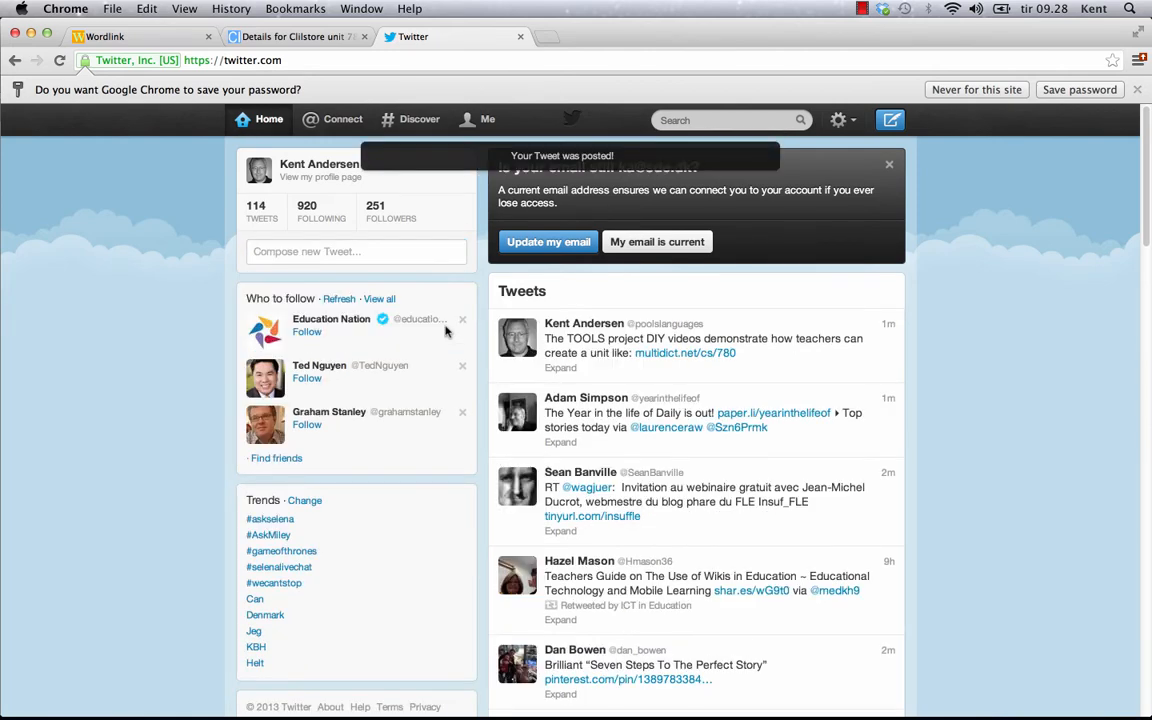
{"action": "left_click", "coordinate": [706, 354]}
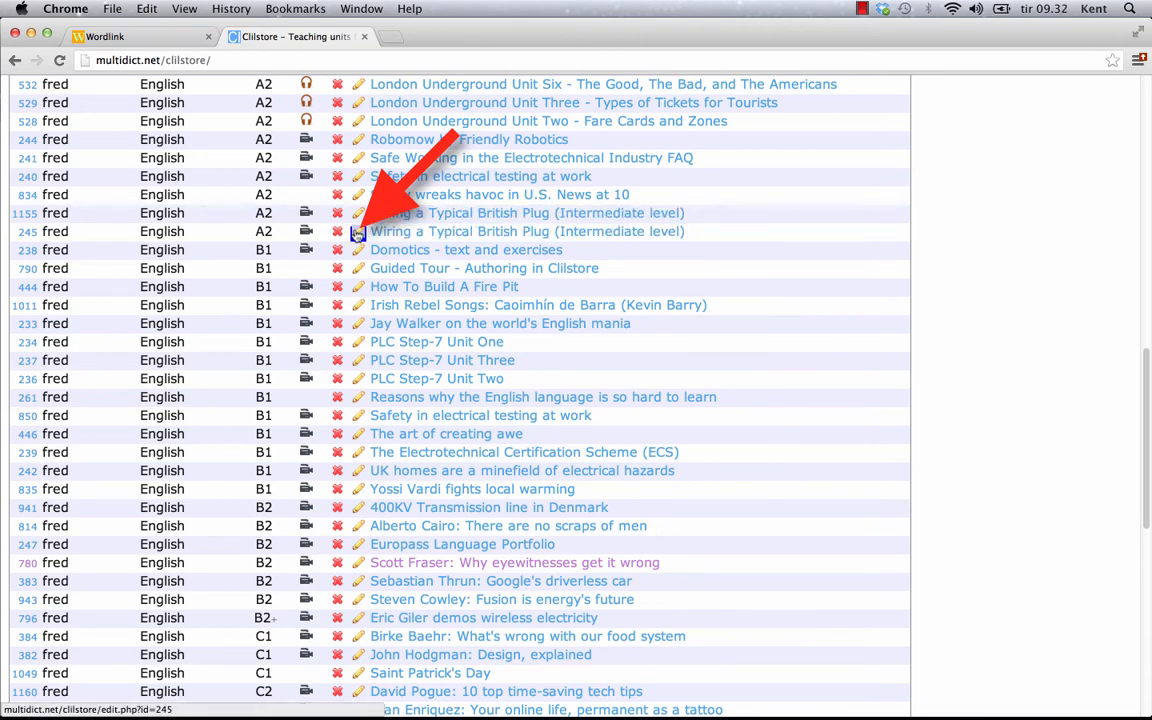
Step: Edit unit 245: make 'Wiring a Plug - Instructions' bold red on yellow, add a blank line after sentence one
{"action": "left_click", "coordinate": [357, 233]}
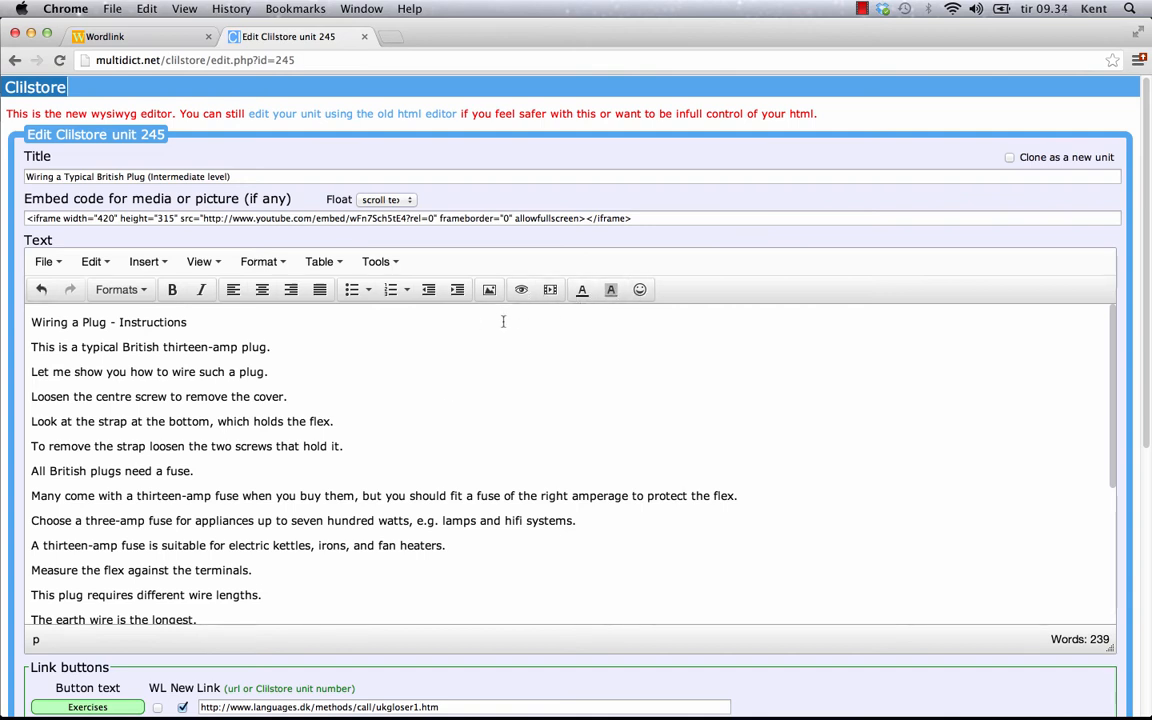
{"action": "left_click_drag", "start_coordinate": [188, 322], "coordinate": [31, 322]}
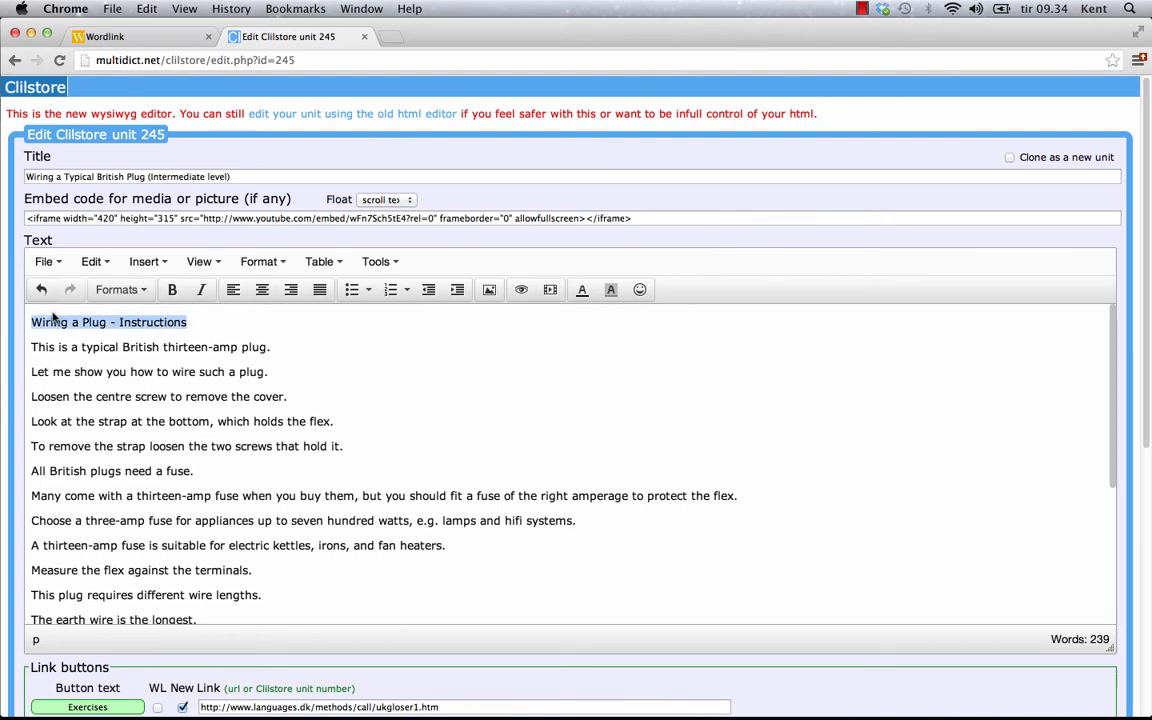
{"action": "left_click", "coordinate": [172, 289]}
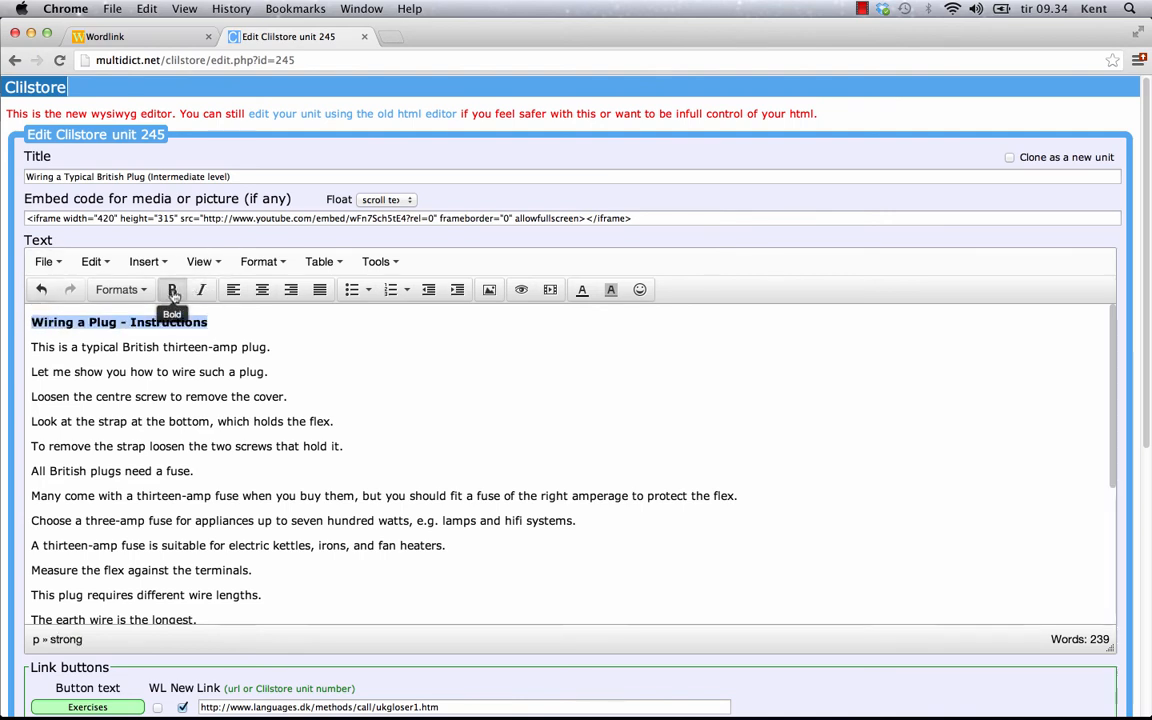
{"action": "left_click", "coordinate": [582, 289]}
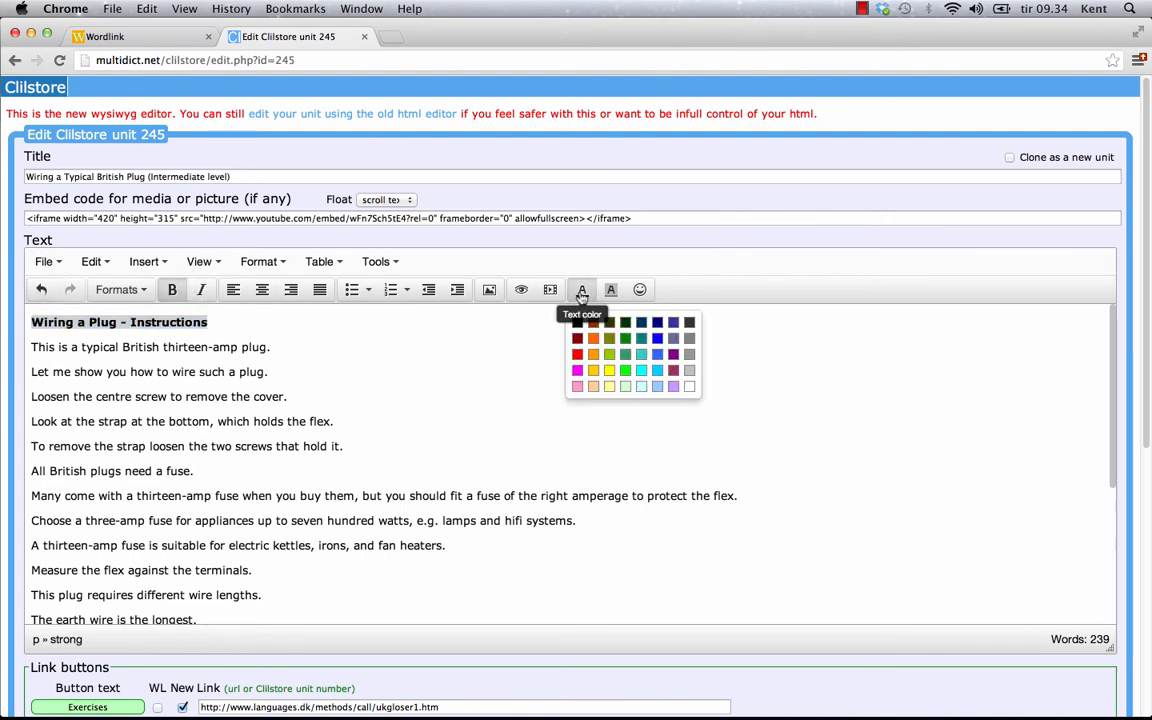
{"action": "left_click", "coordinate": [577, 354]}
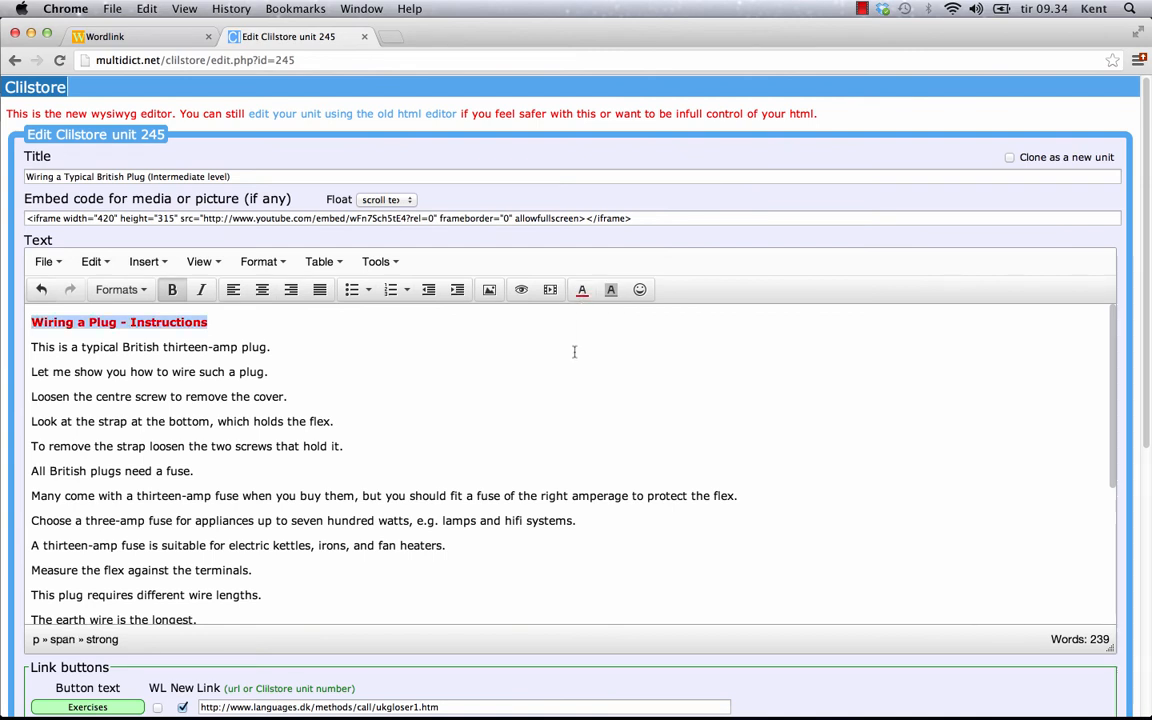
{"action": "left_click", "coordinate": [611, 289]}
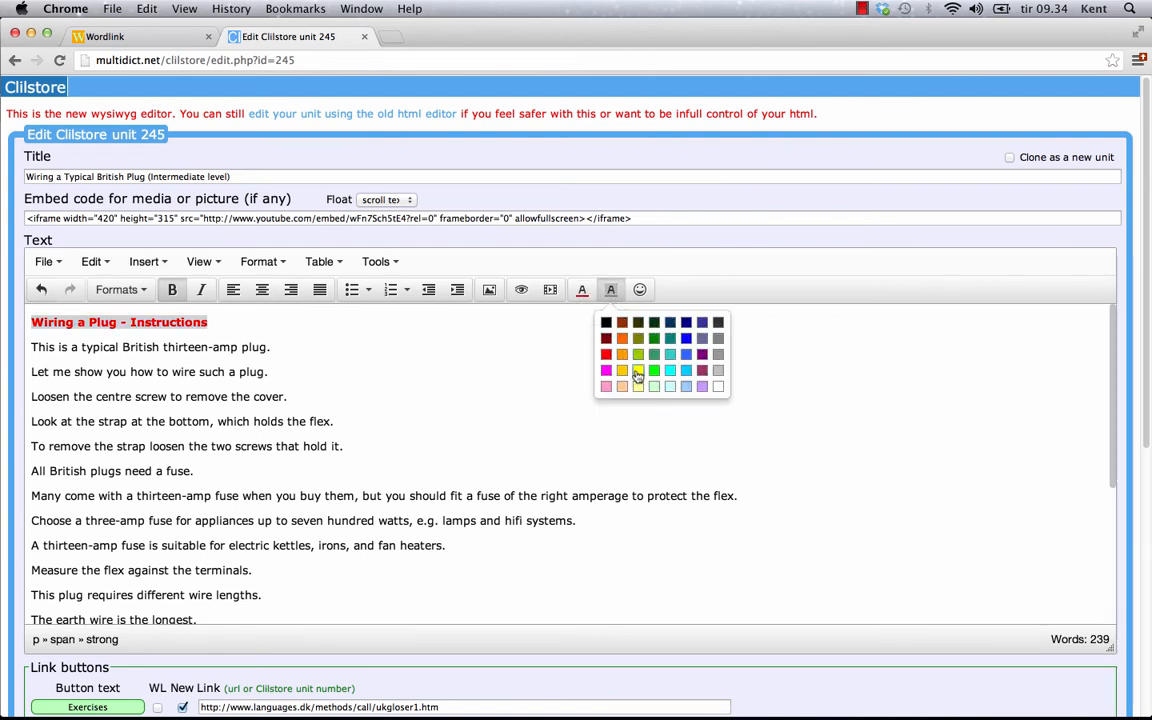
{"action": "left_click", "coordinate": [638, 370]}
{"action": "left_click", "coordinate": [280, 348]}
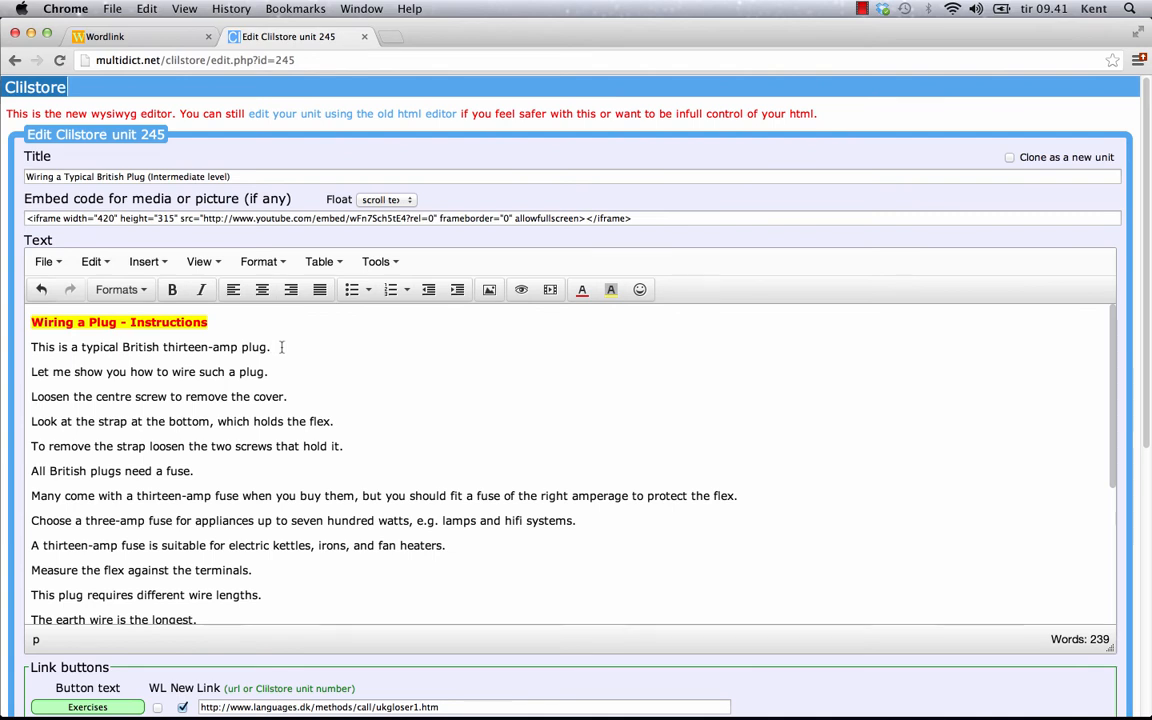
{"action": "key", "text": "Return"}
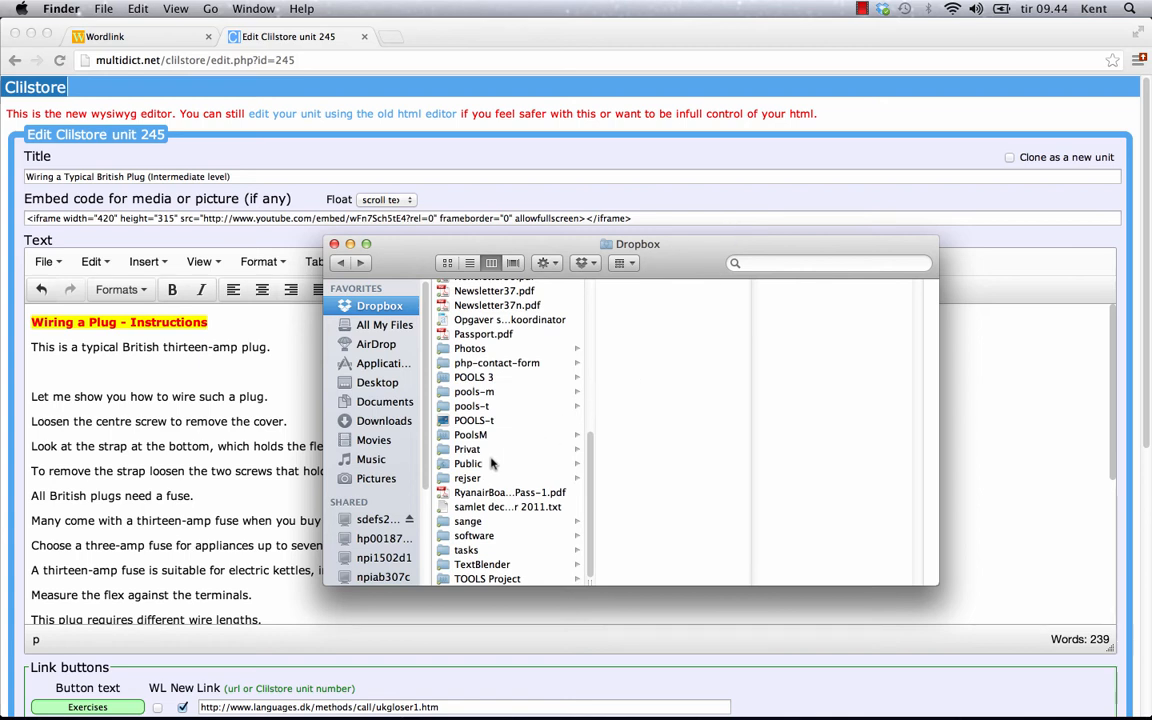
Step: Copy the public Dropbox link of plug.png from Dropbox > Public > clilstore
{"action": "left_click", "coordinate": [470, 464]}
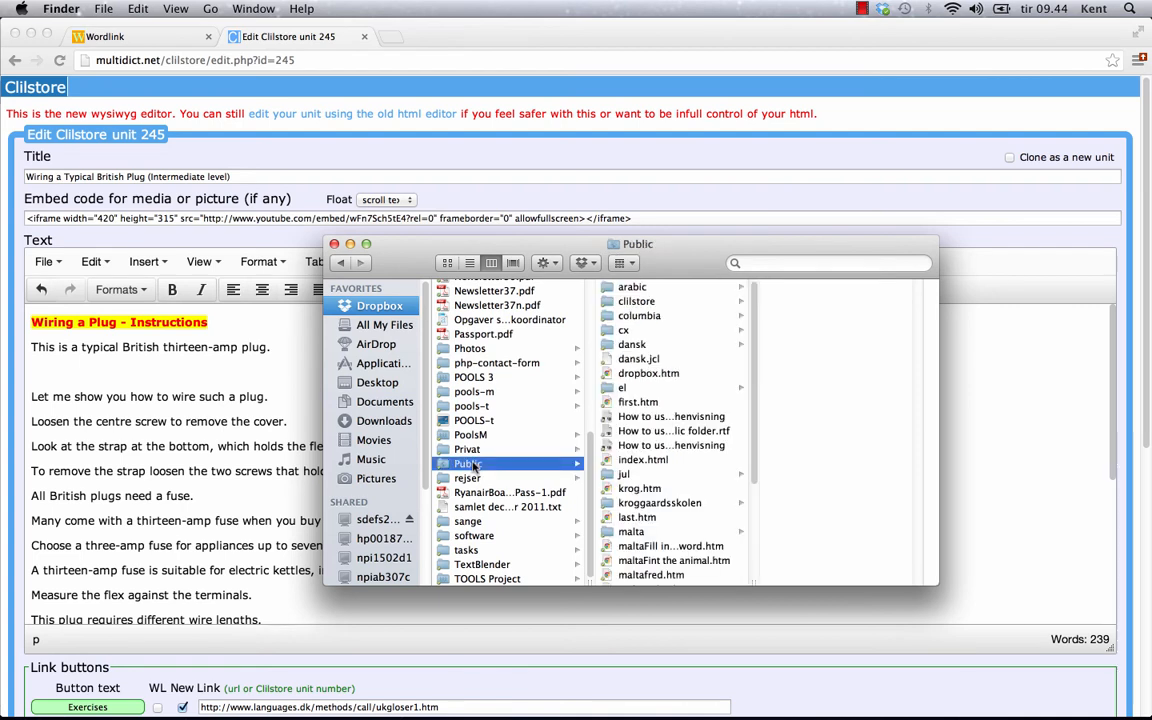
{"action": "left_click", "coordinate": [640, 302]}
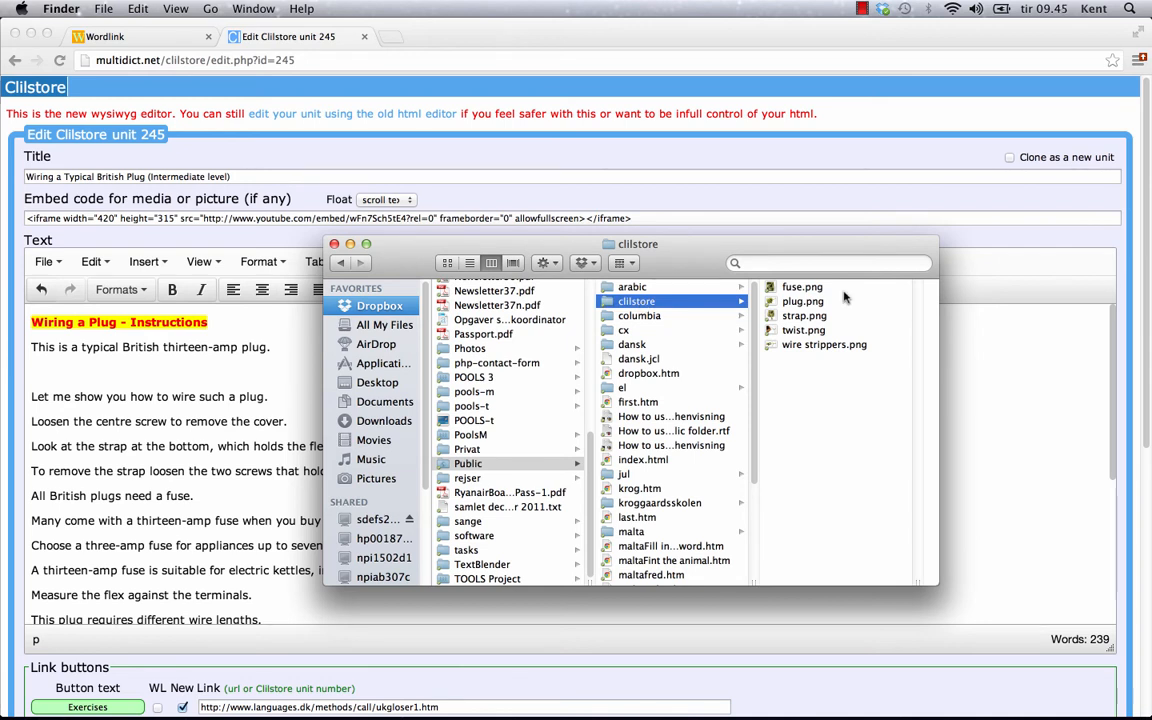
{"action": "right_click", "coordinate": [801, 301]}
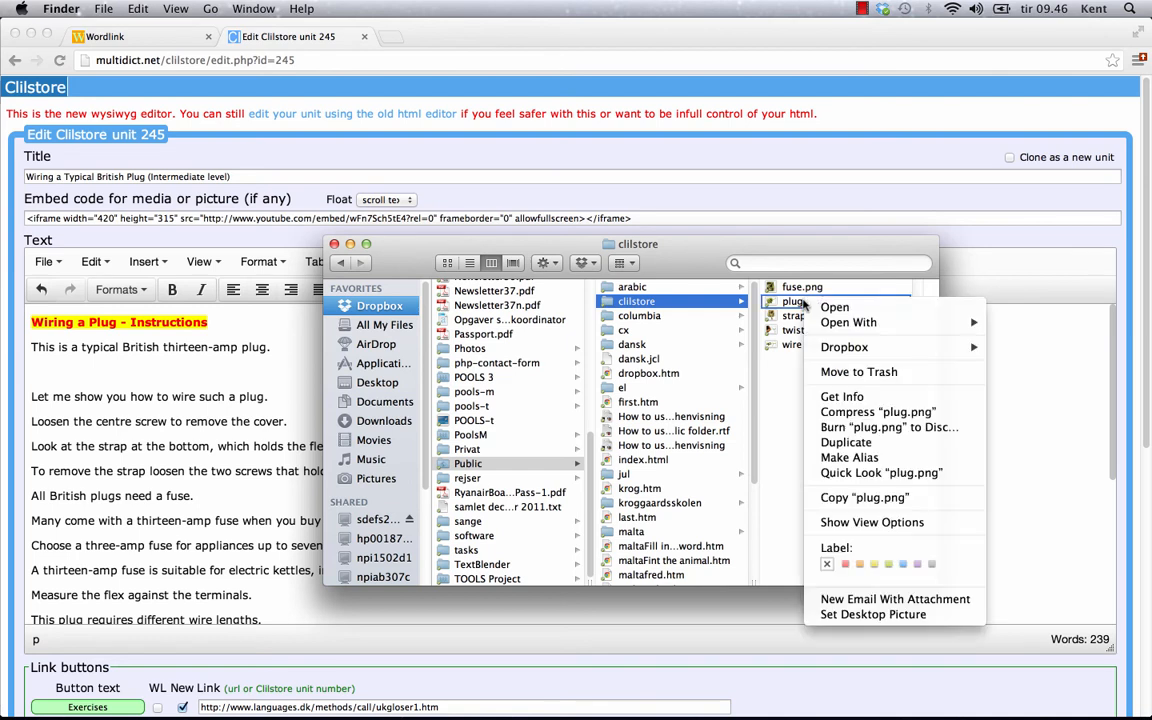
{"action": "right_click", "coordinate": [799, 305]}
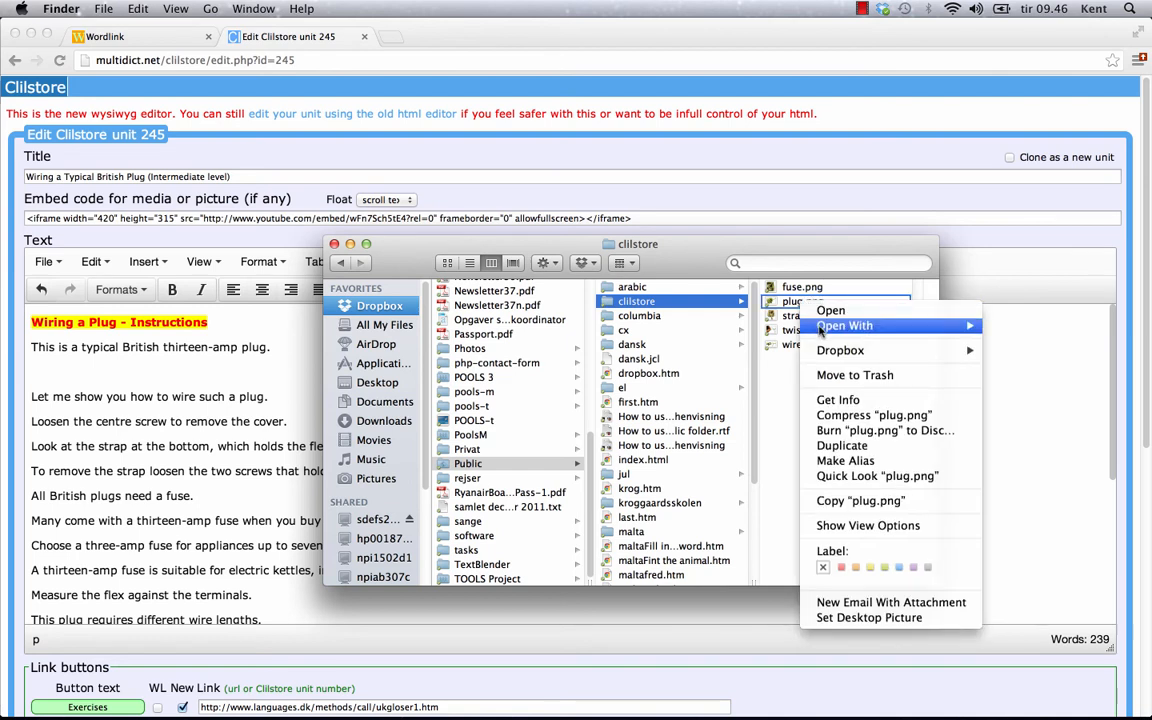
{"action": "mouse_move", "coordinate": [880, 353]}
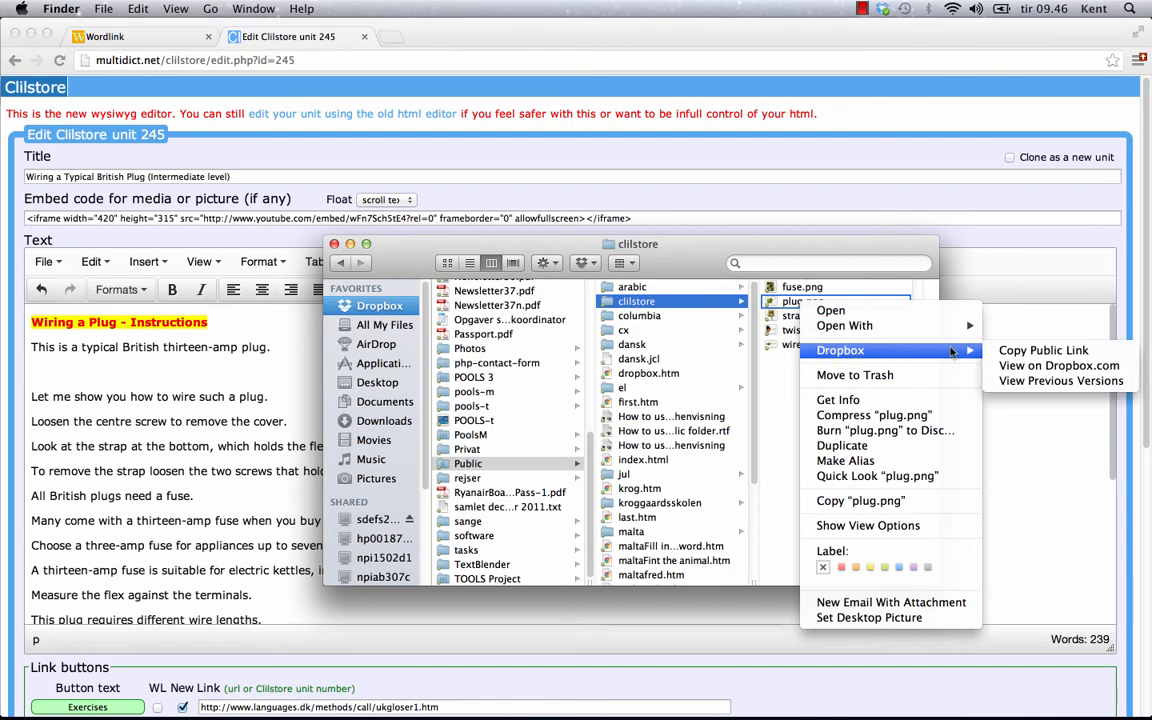
{"action": "left_click", "coordinate": [1040, 351]}
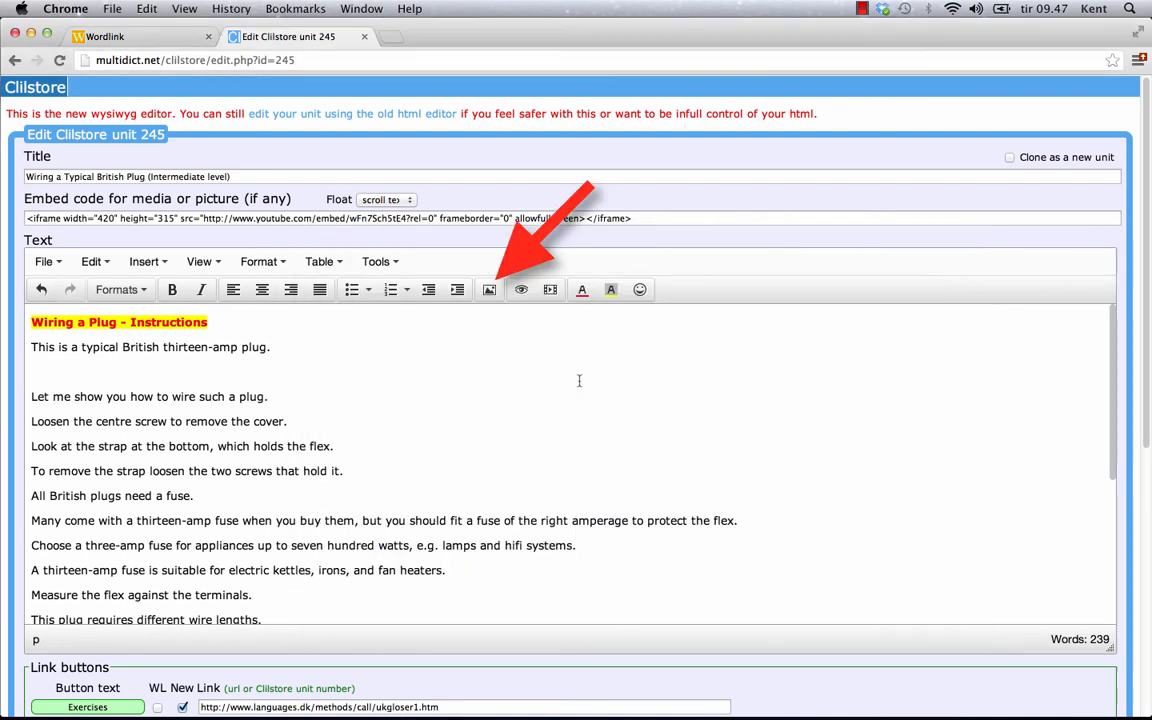
Step: Insert the plug image using the pasted Dropbox link as its source
{"action": "left_click", "coordinate": [491, 290]}
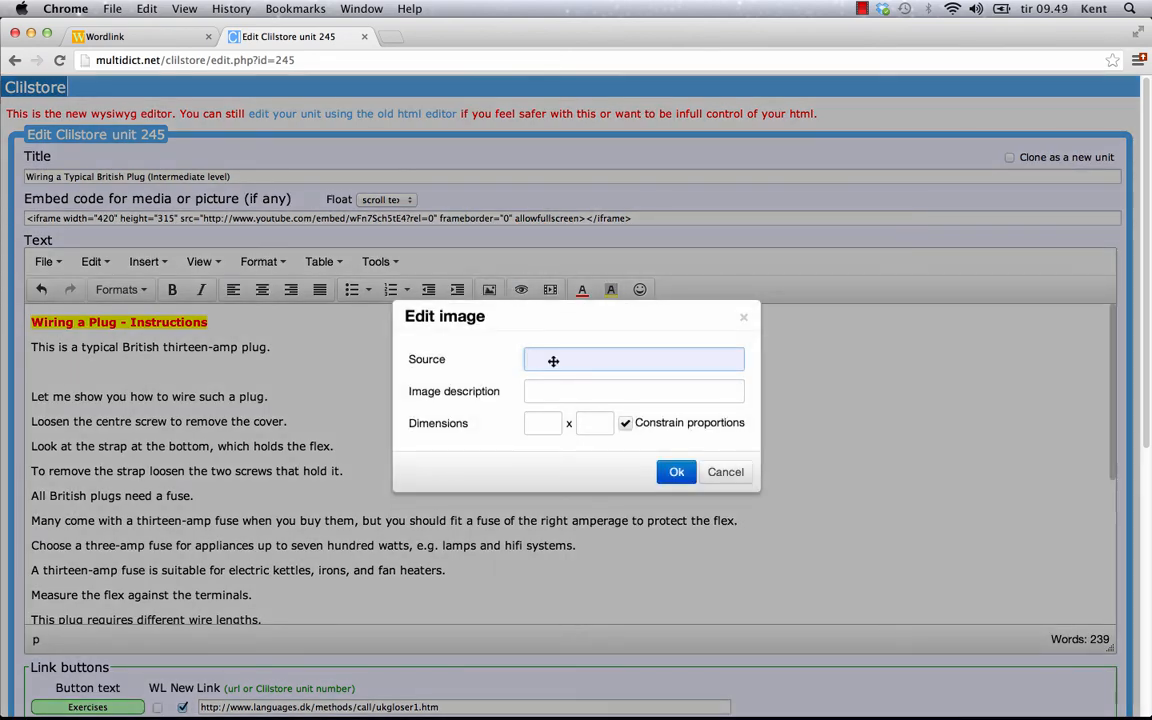
{"action": "right_click", "coordinate": [555, 358]}
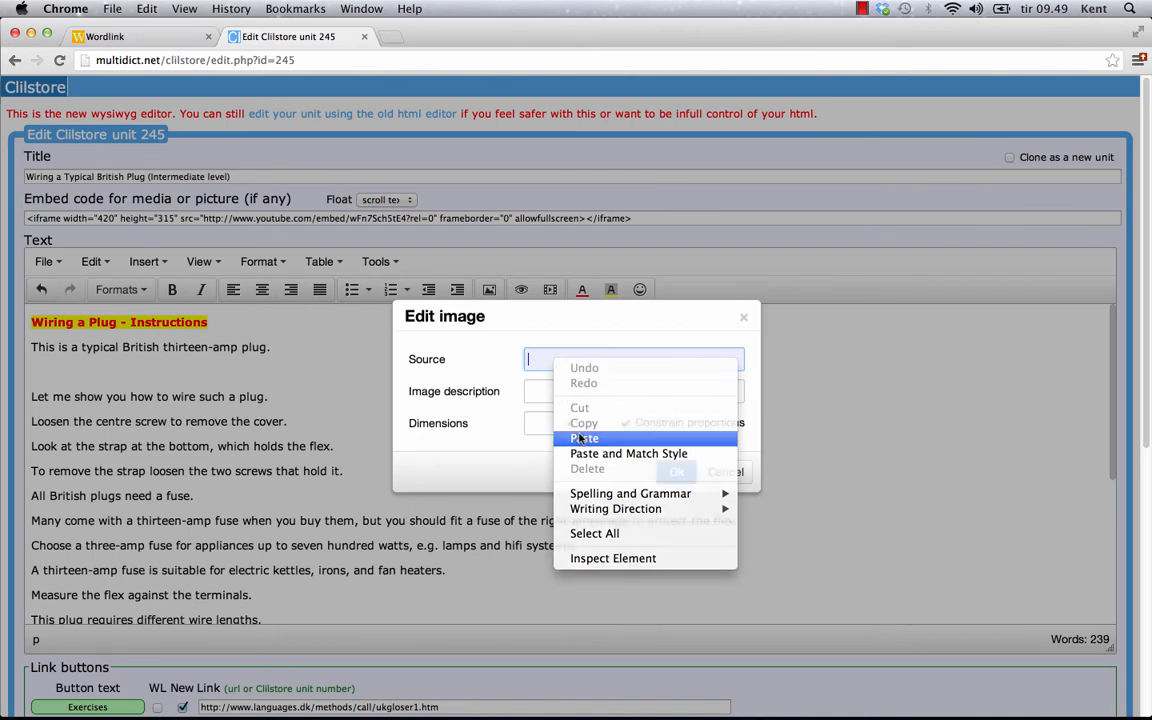
{"action": "left_click", "coordinate": [582, 438]}
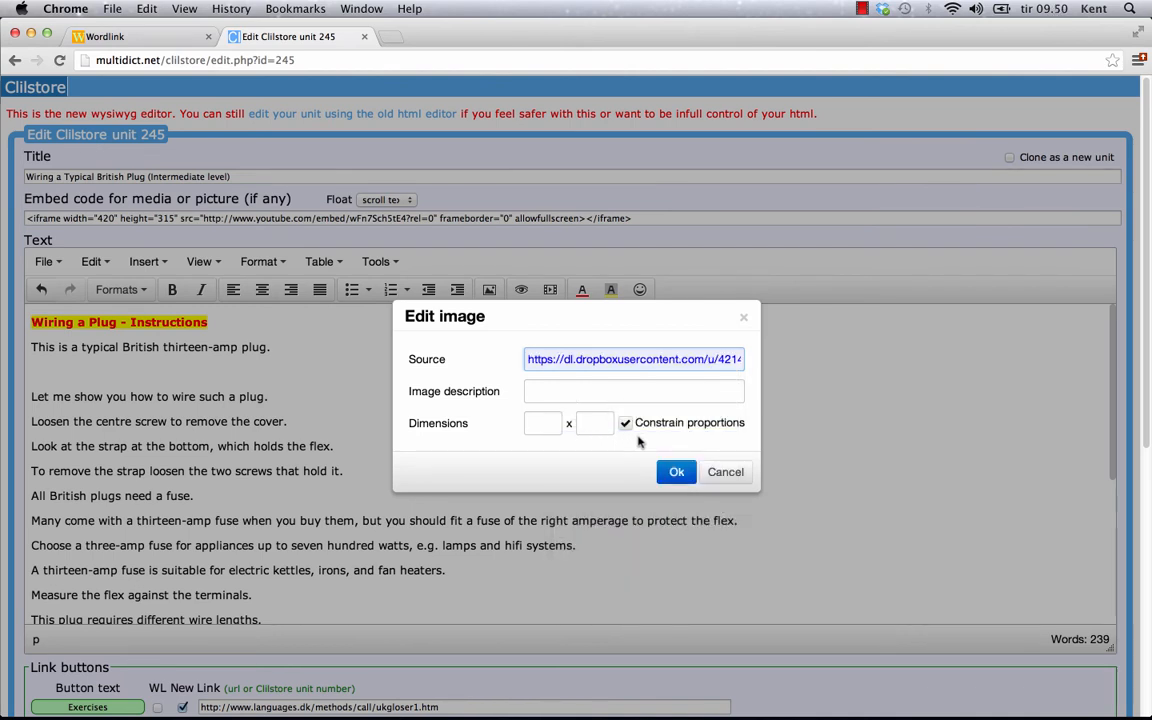
{"action": "left_click", "coordinate": [676, 472]}
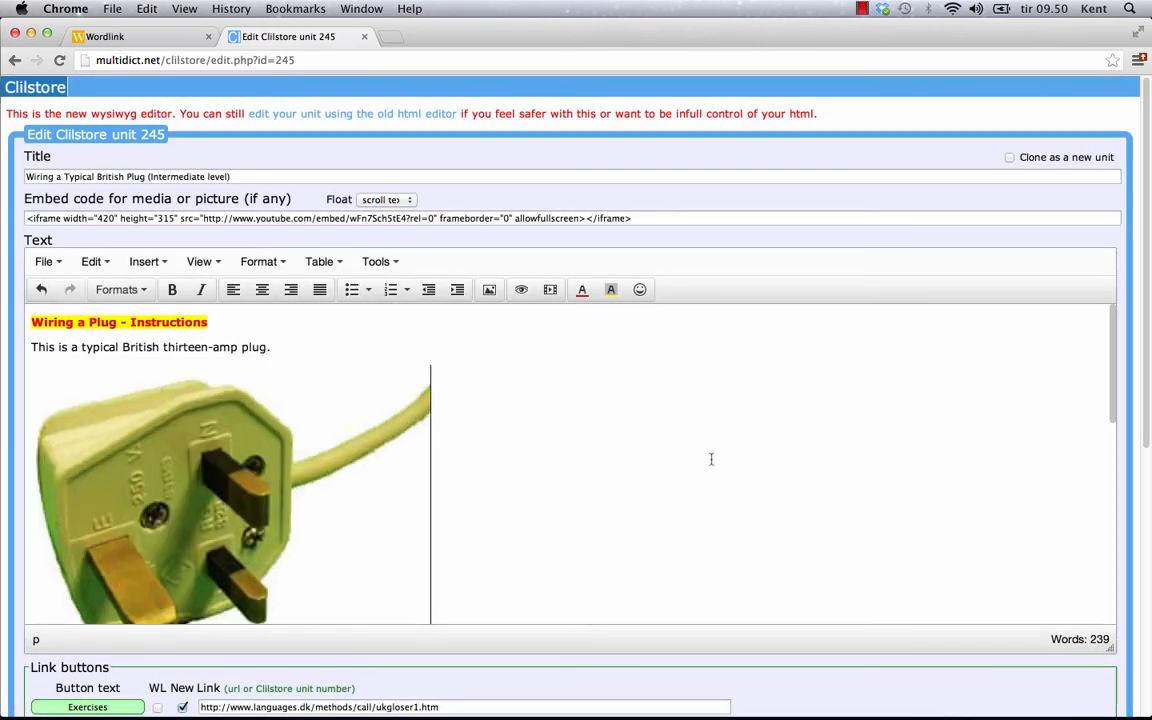
Step: Resize the inserted plug picture to be slightly smaller
{"action": "scroll", "coordinate": [718, 468], "scroll_direction": "down", "scroll_amount": 5}
{"action": "scroll", "coordinate": [722, 473], "scroll_direction": "down", "scroll_amount": 2}
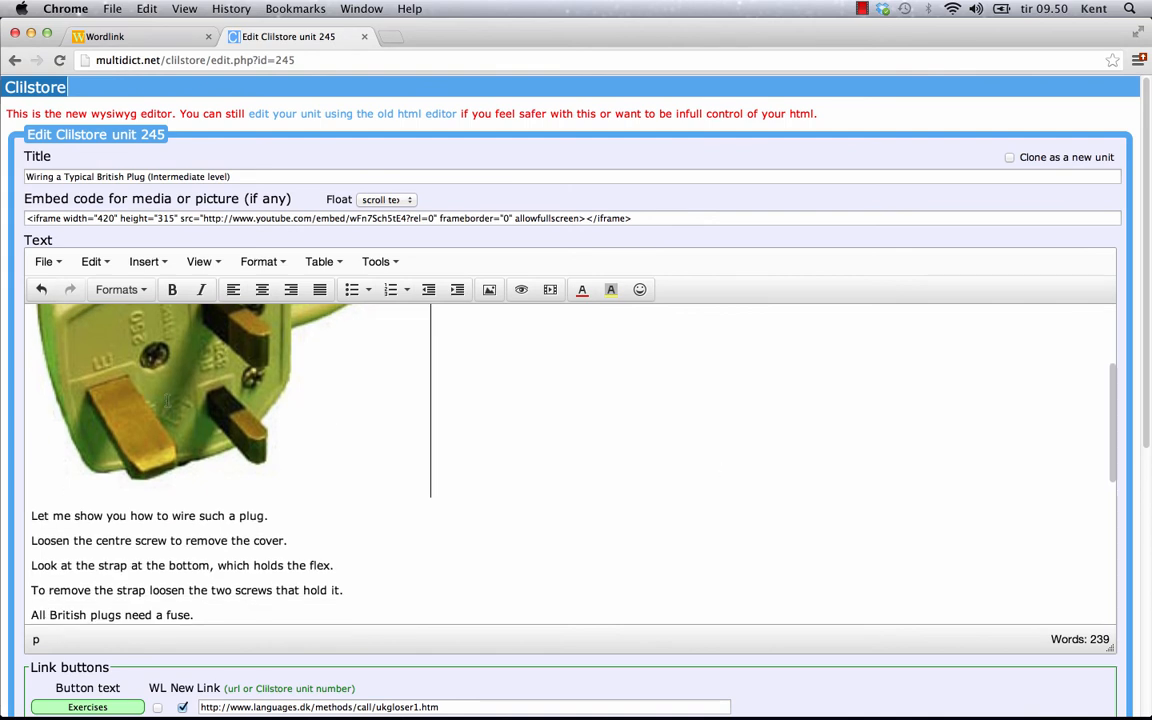
{"action": "left_click", "coordinate": [417, 489]}
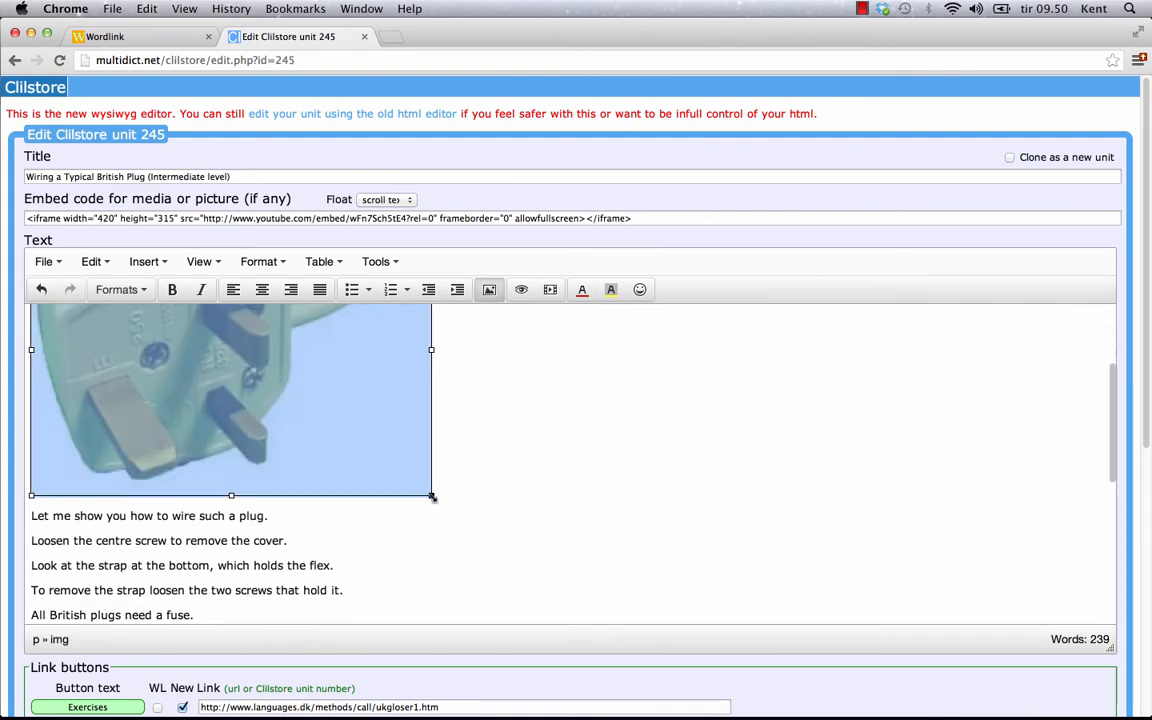
{"action": "left_click_drag", "start_coordinate": [431, 494], "coordinate": [231, 349]}
{"action": "scroll", "coordinate": [505, 457], "scroll_direction": "up", "scroll_amount": 3}
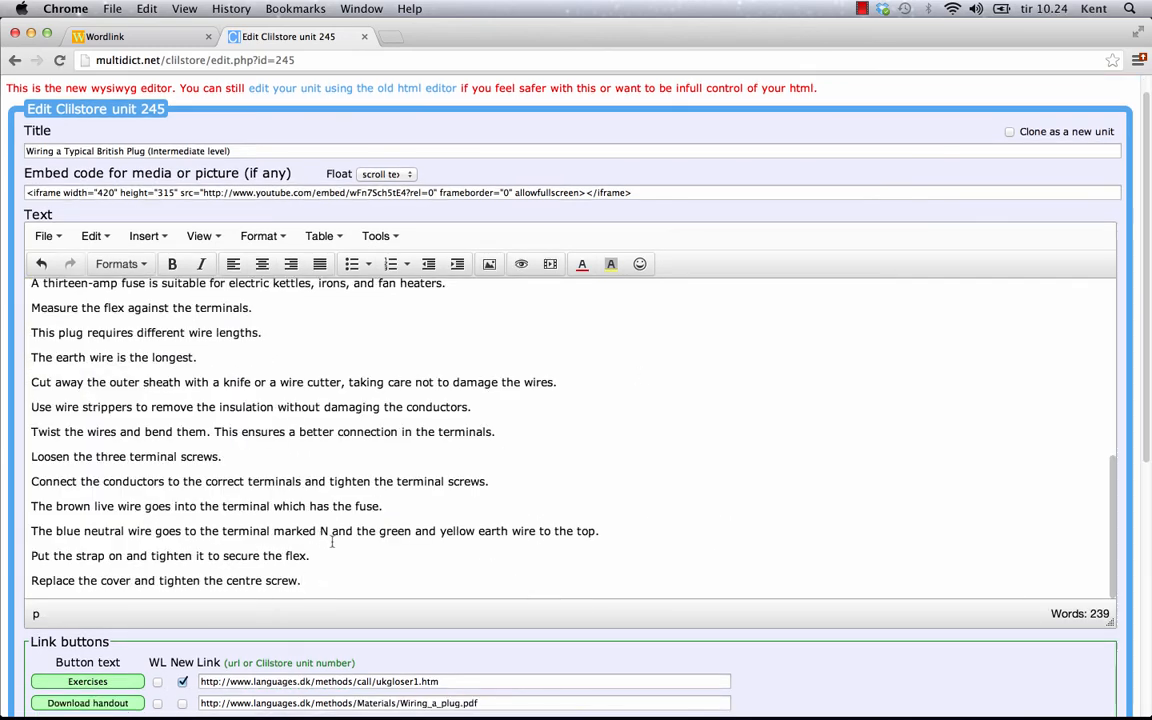
Step: Add a blank line after the last instruction and paste the youtu.be link as a new video's source
{"action": "key", "text": "Return"}
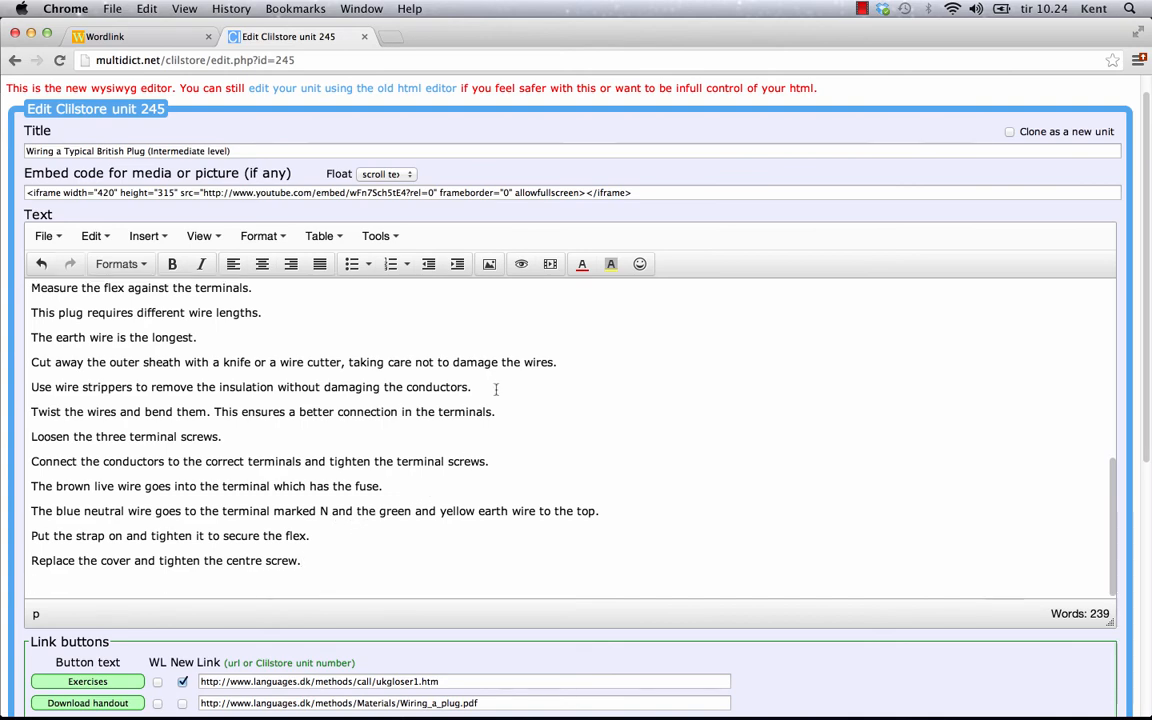
{"action": "left_click", "coordinate": [550, 265]}
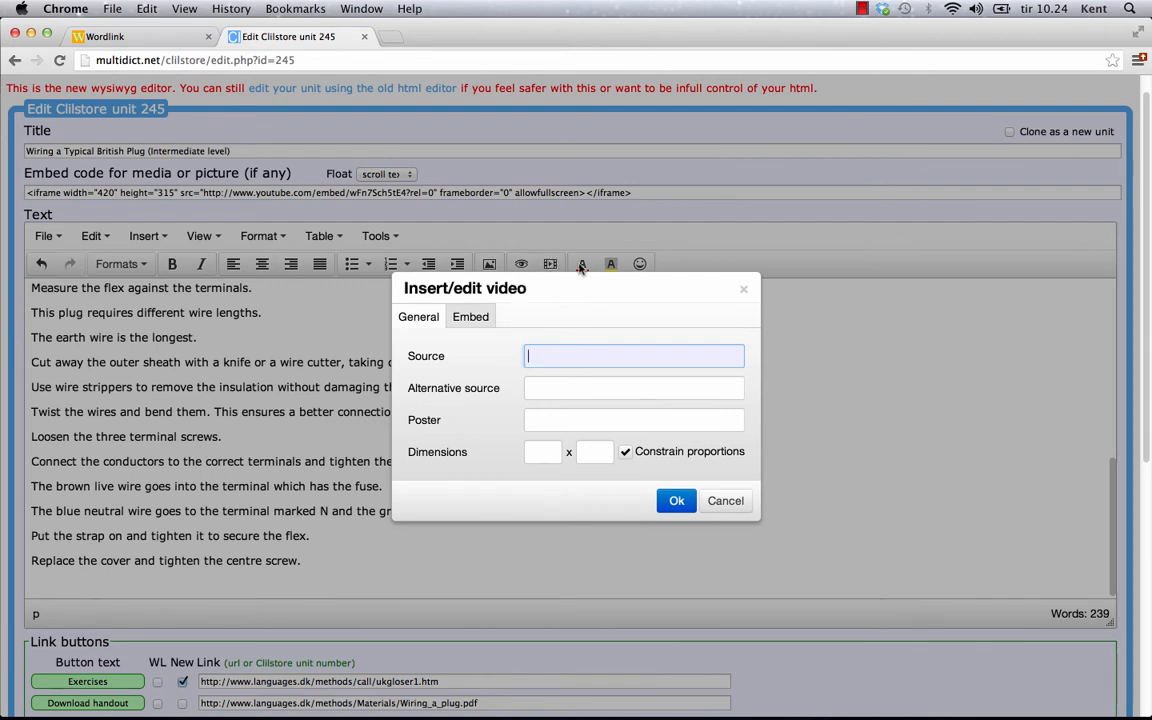
{"action": "right_click", "coordinate": [548, 358]}
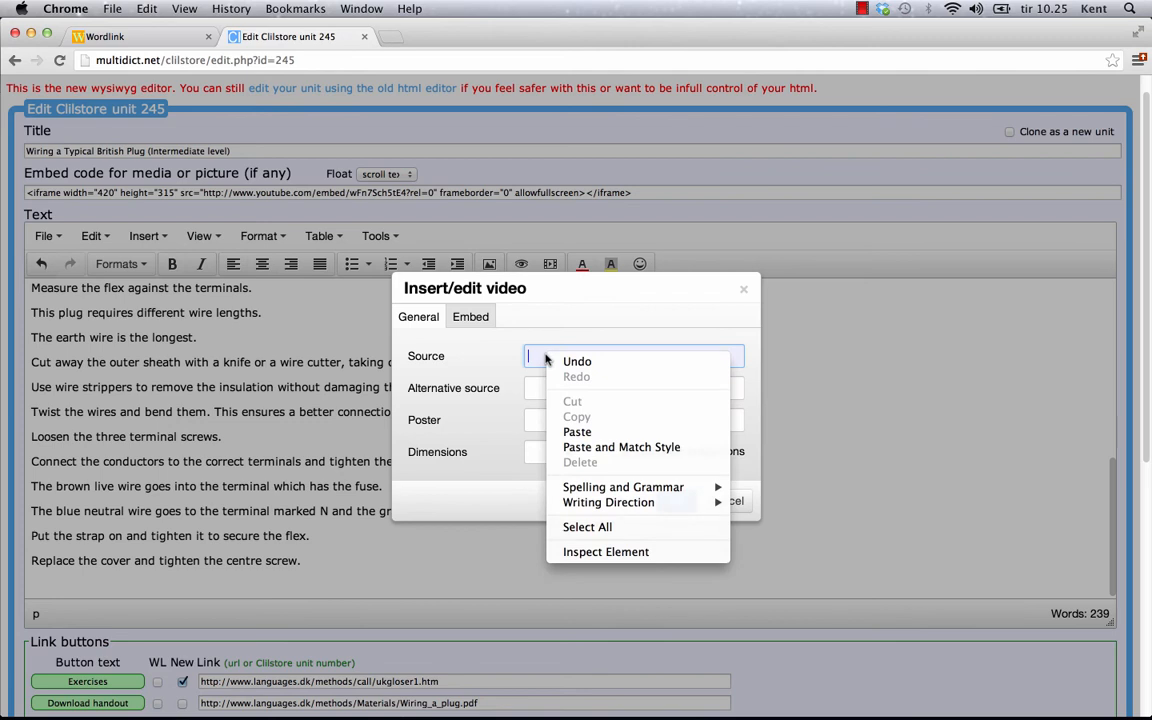
{"action": "left_click", "coordinate": [577, 432]}
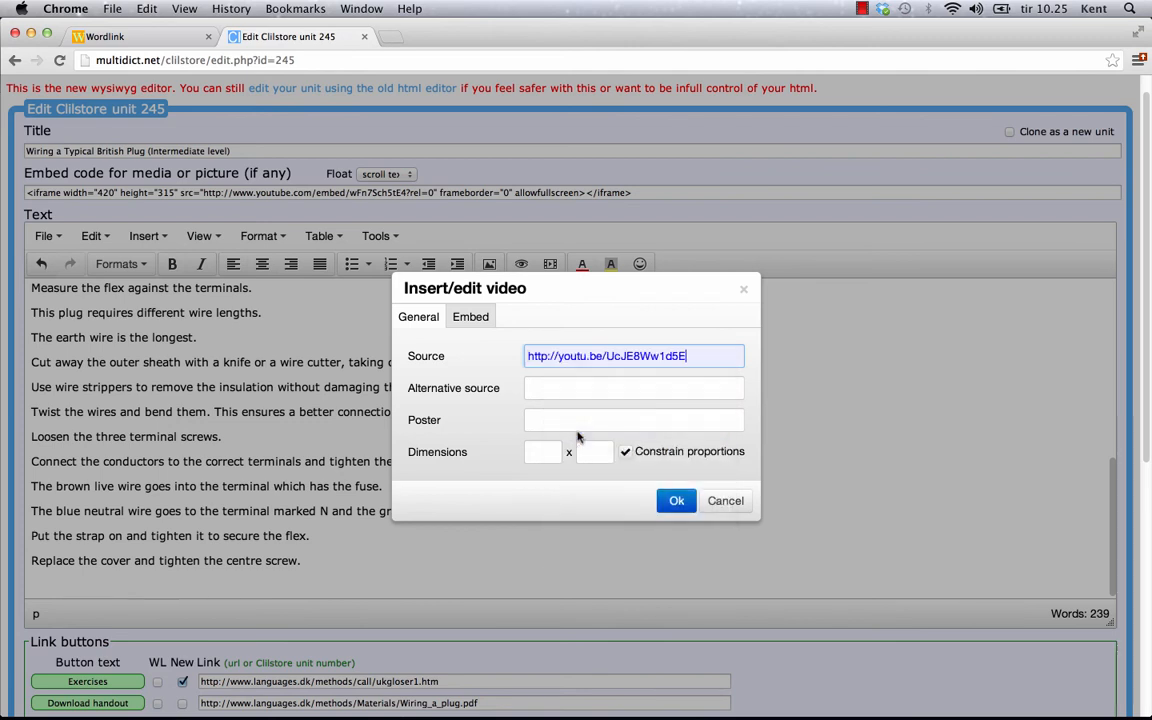
{"action": "left_click", "coordinate": [472, 317]}
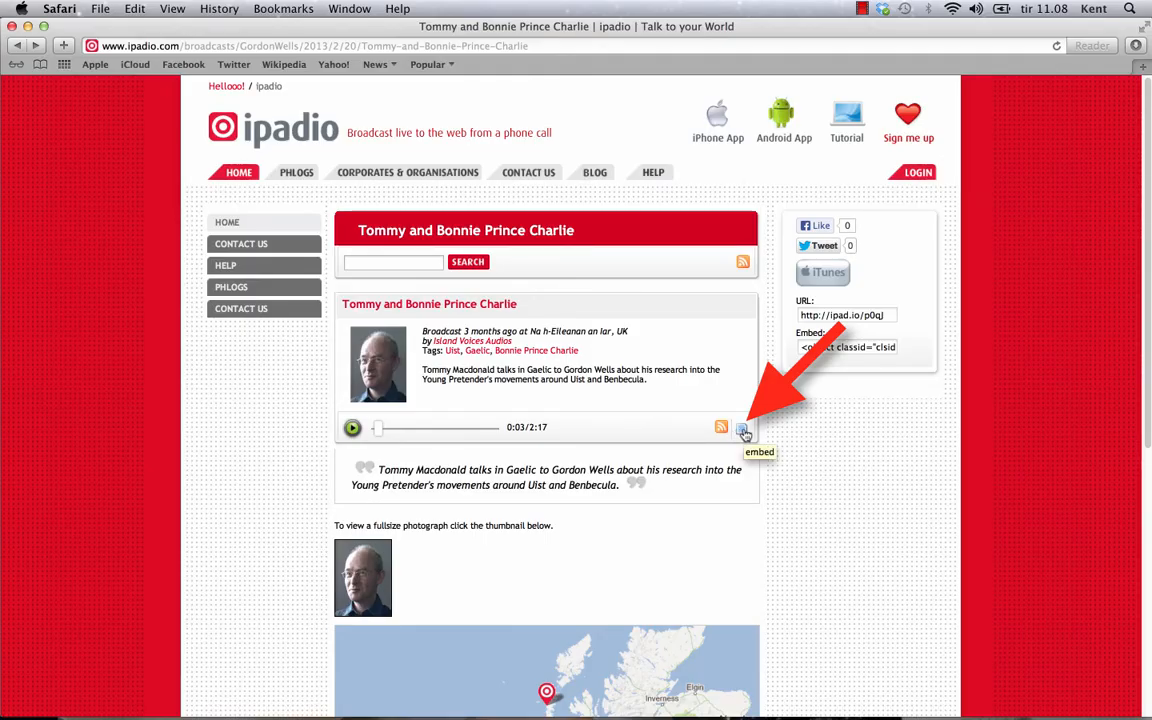
Step: Copy the full embed code for the Tommy and Bonnie Prince Charlie ipadio recording
{"action": "left_click", "coordinate": [743, 430]}
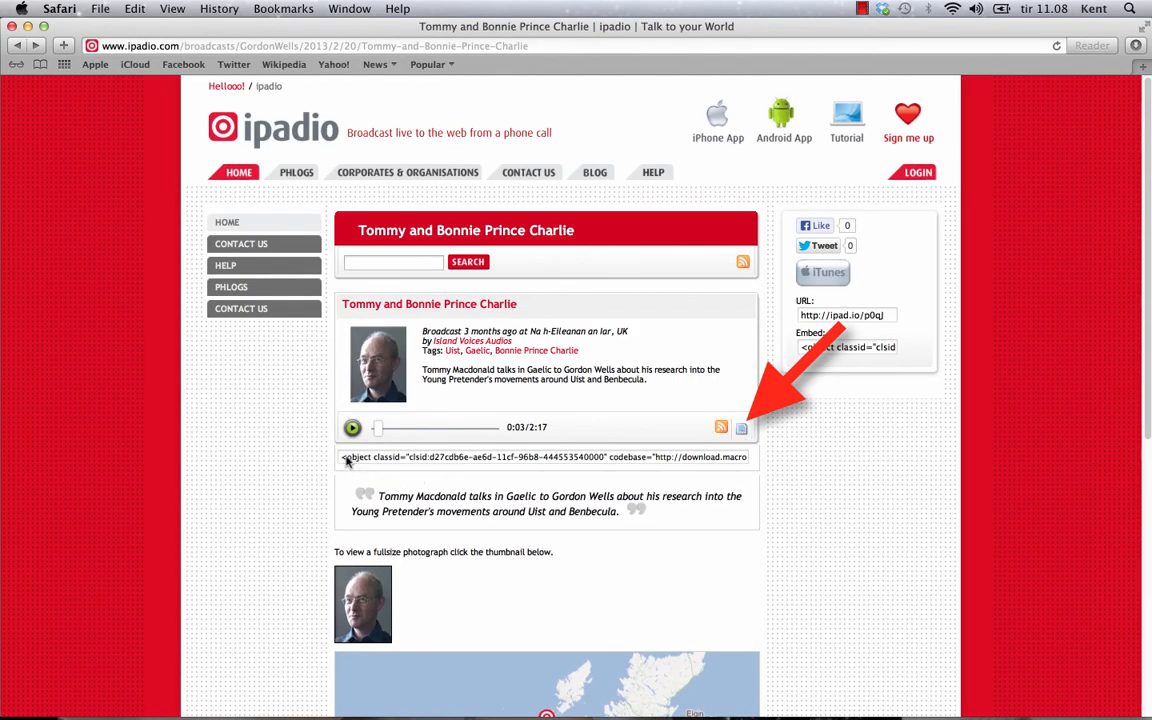
{"action": "left_click_drag", "start_coordinate": [342, 457], "coordinate": [762, 456]}
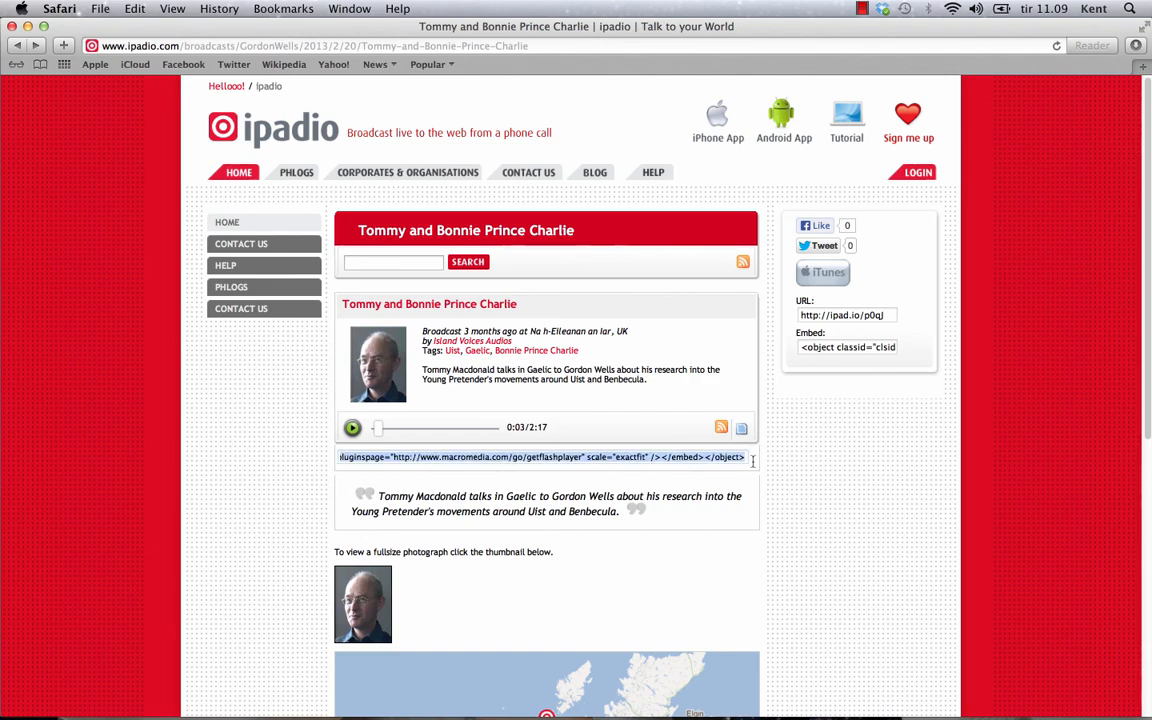
{"action": "right_click", "coordinate": [709, 459]}
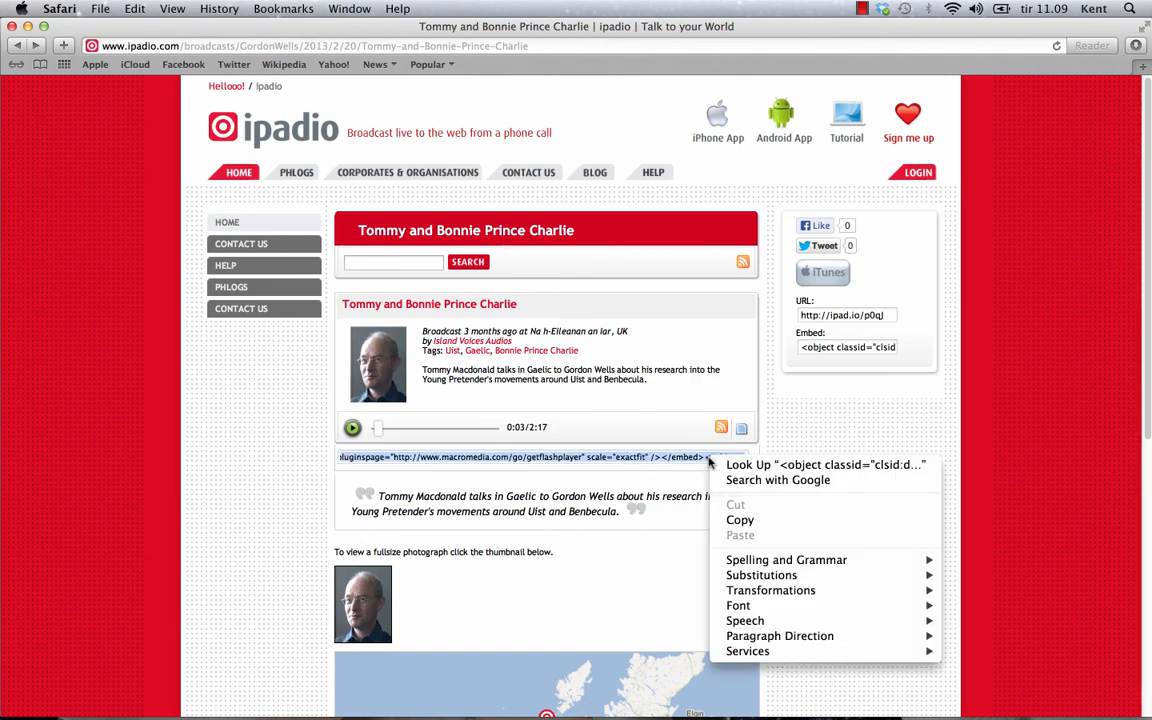
{"action": "left_click", "coordinate": [741, 521]}
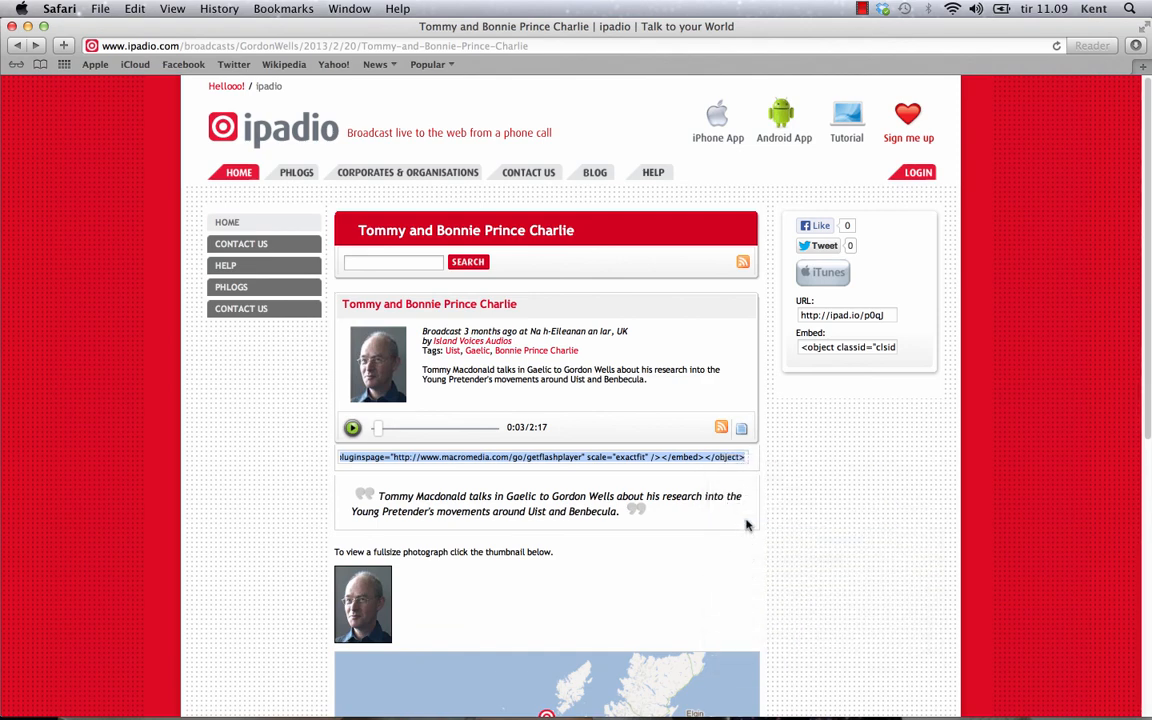
Step: Paste the ipadio embed code into Clilstore's Insert/edit video dialog and insert the audio player
{"action": "key", "text": "super+Tab"}
{"action": "key", "text": "super+Tab"}
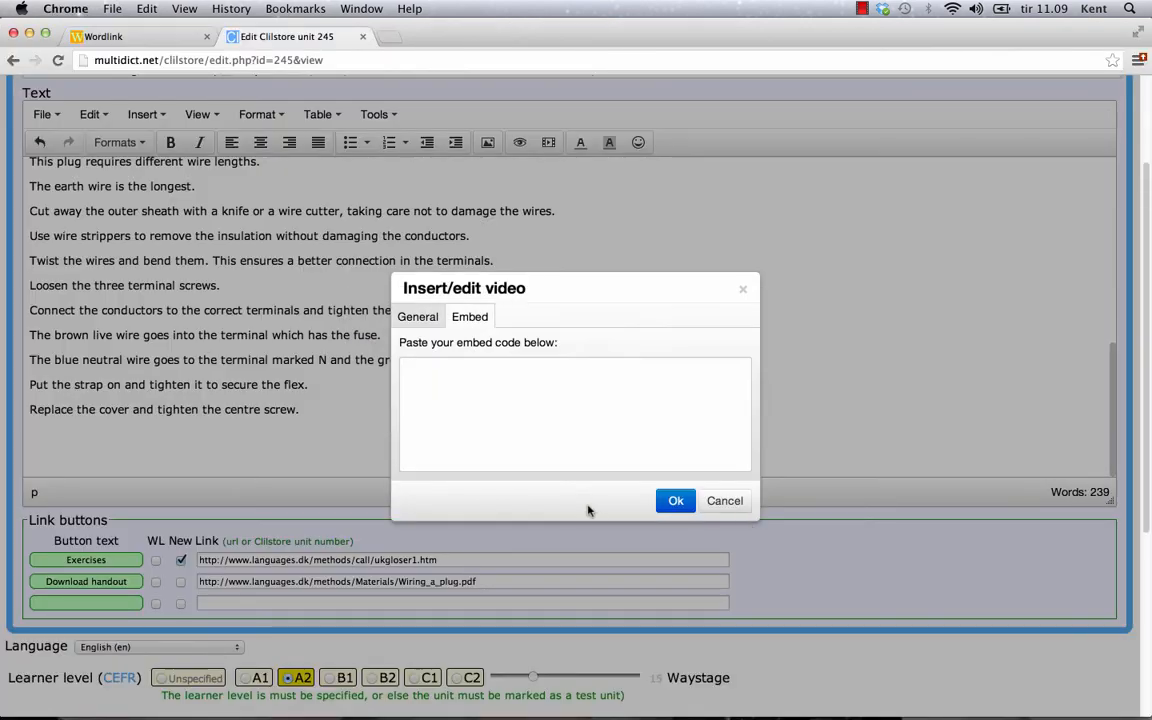
{"action": "right_click", "coordinate": [512, 407]}
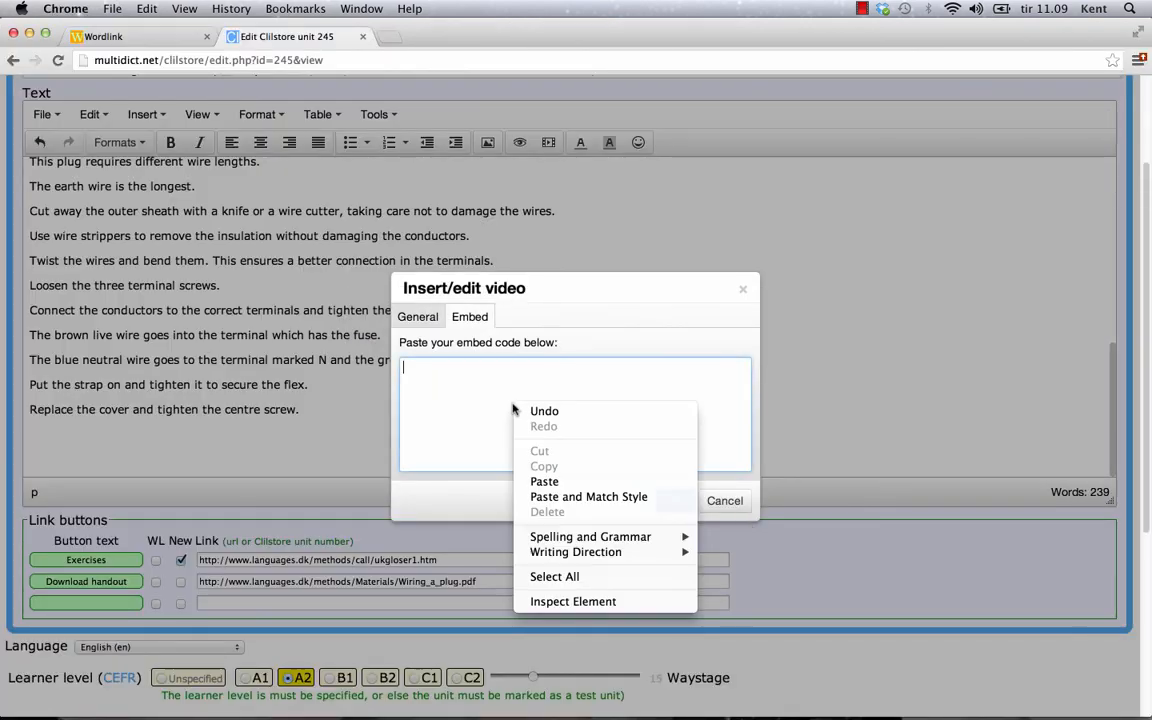
{"action": "left_click", "coordinate": [545, 481]}
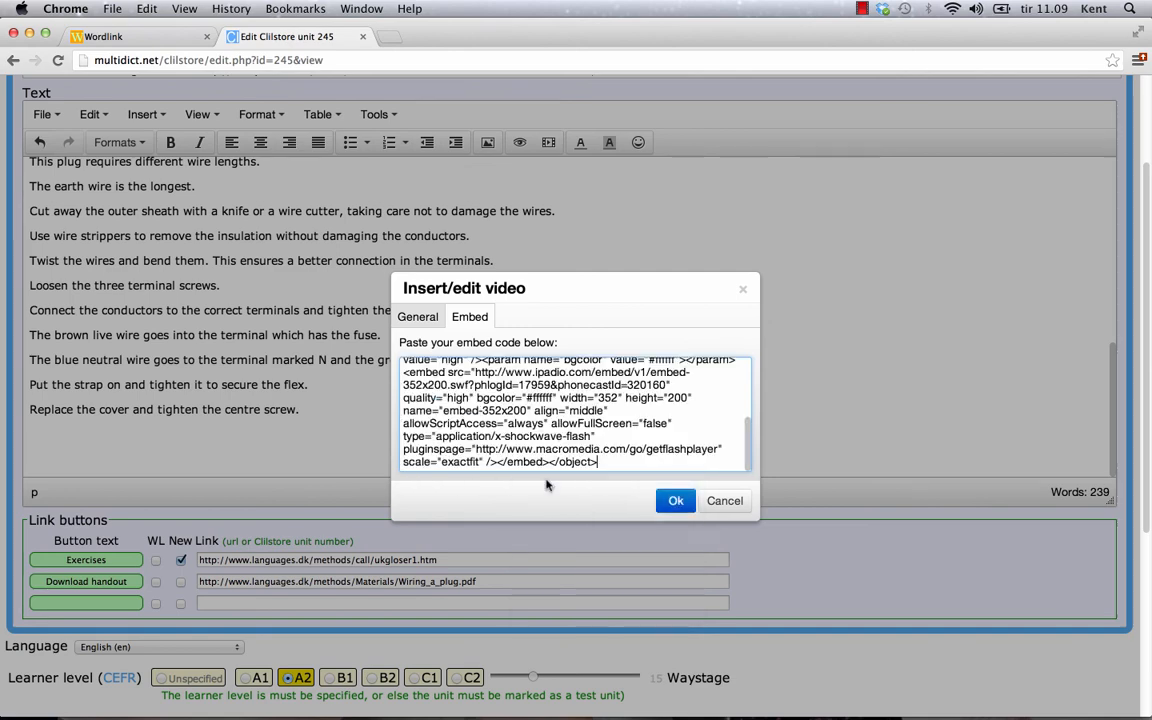
{"action": "left_click", "coordinate": [666, 501]}
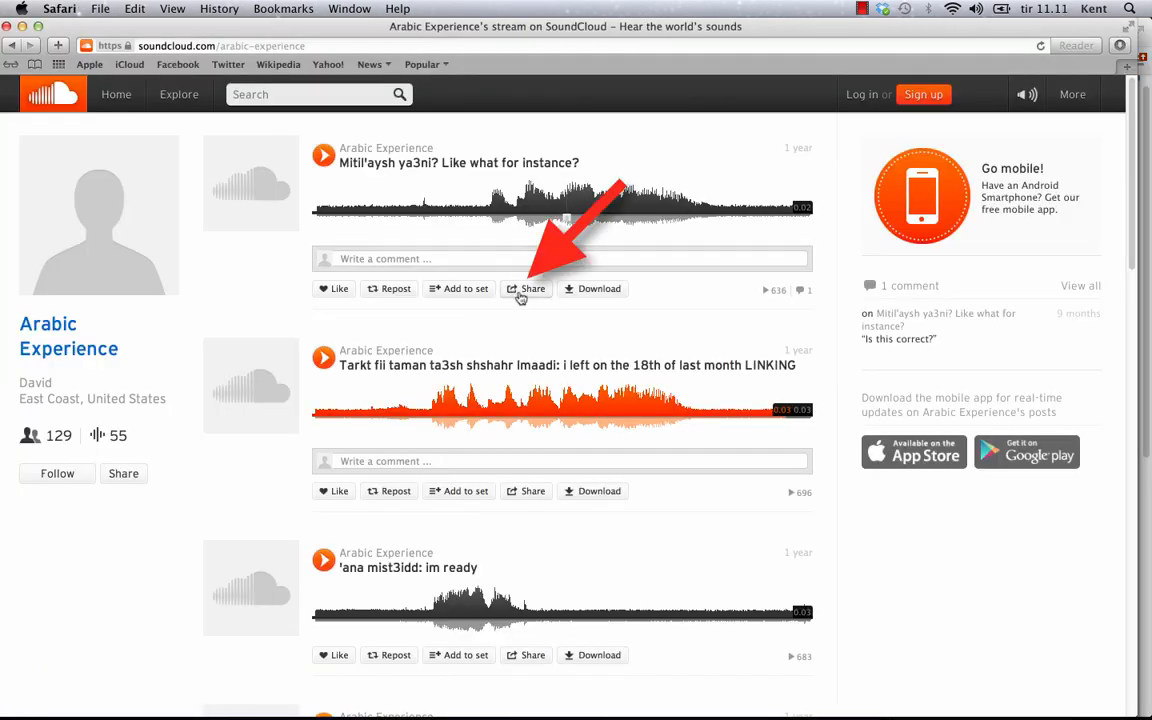
Step: Copy the SoundCloud widget code for the 'Mitil'aysh ya3ni? Like what for instance?' track
{"action": "left_click", "coordinate": [529, 290]}
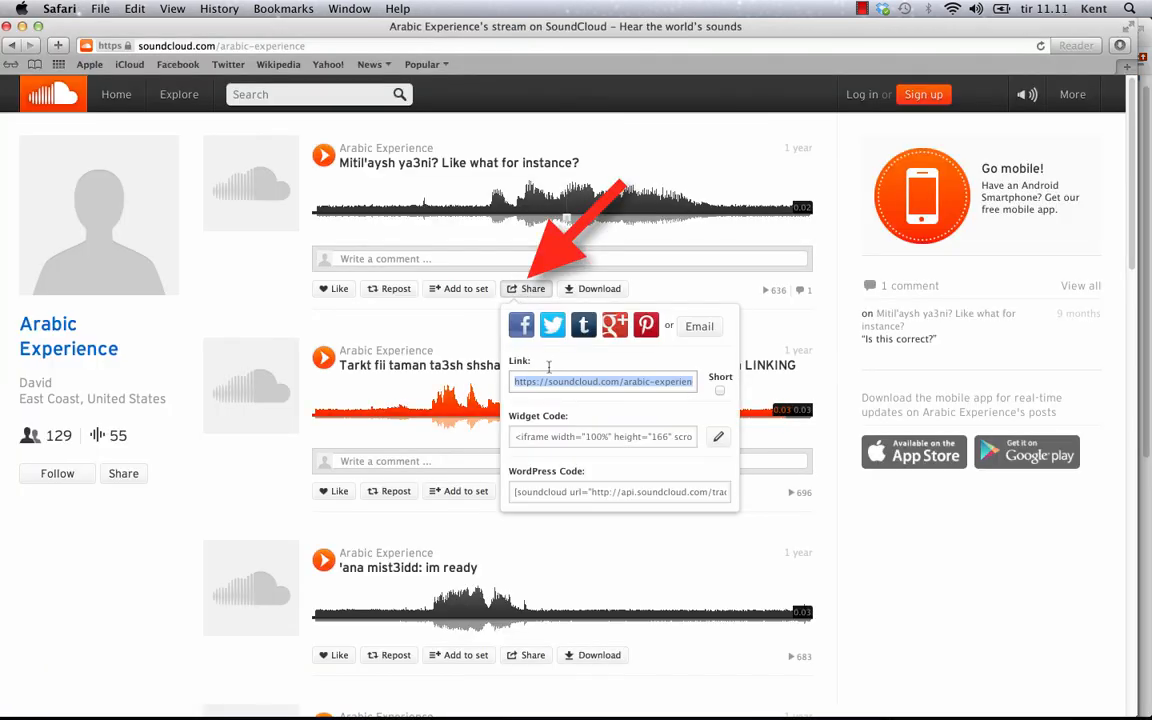
{"action": "left_click", "coordinate": [534, 437]}
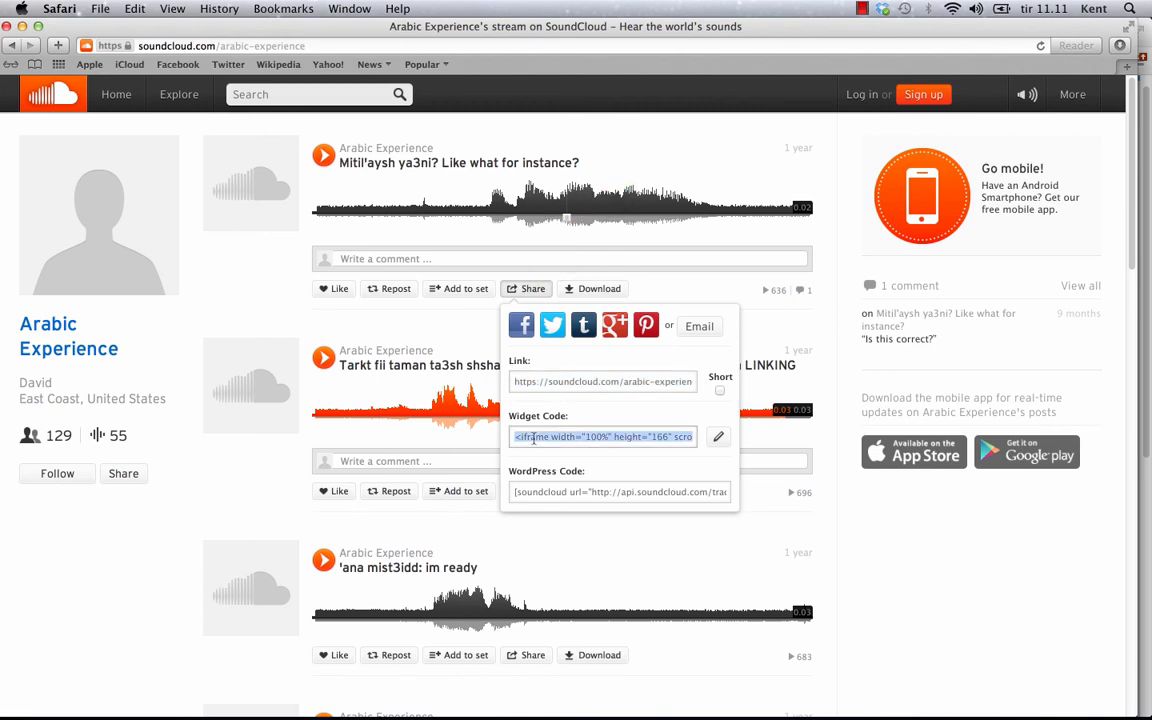
{"action": "right_click", "coordinate": [536, 438]}
{"action": "left_click", "coordinate": [560, 500]}
Step: Paste the SoundCloud widget code into Clilstore's Insert/edit video dialog and insert the player
{"action": "key", "text": "super+Tab"}
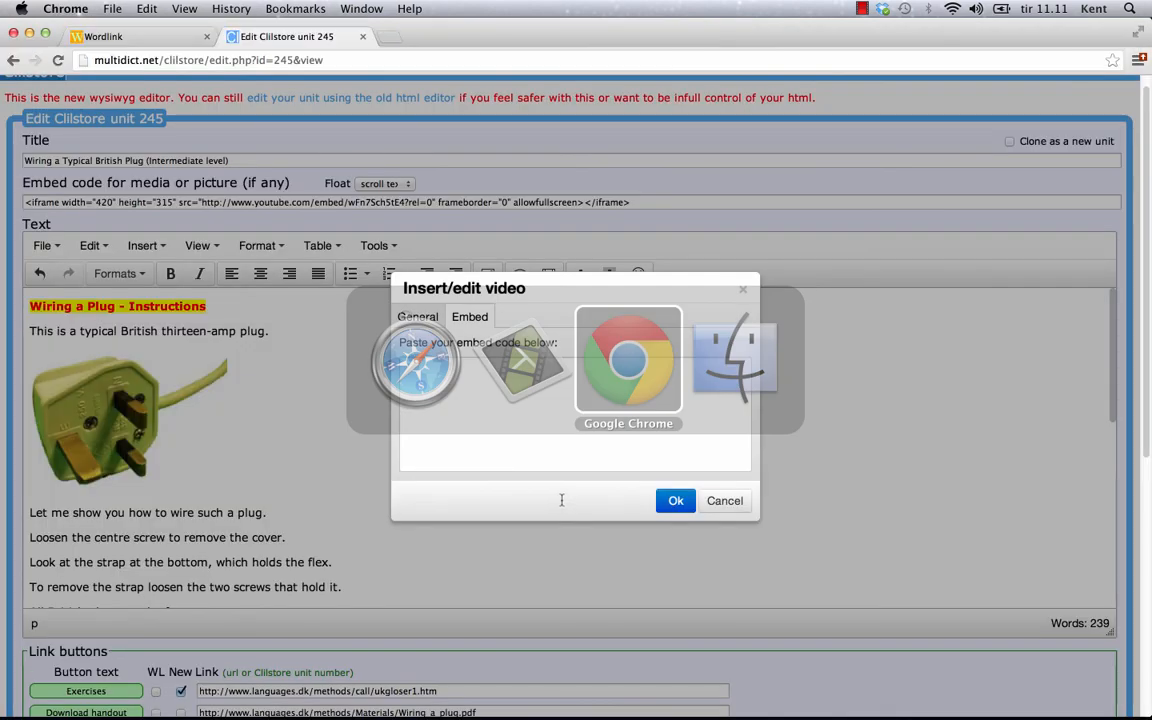
{"action": "right_click", "coordinate": [494, 406]}
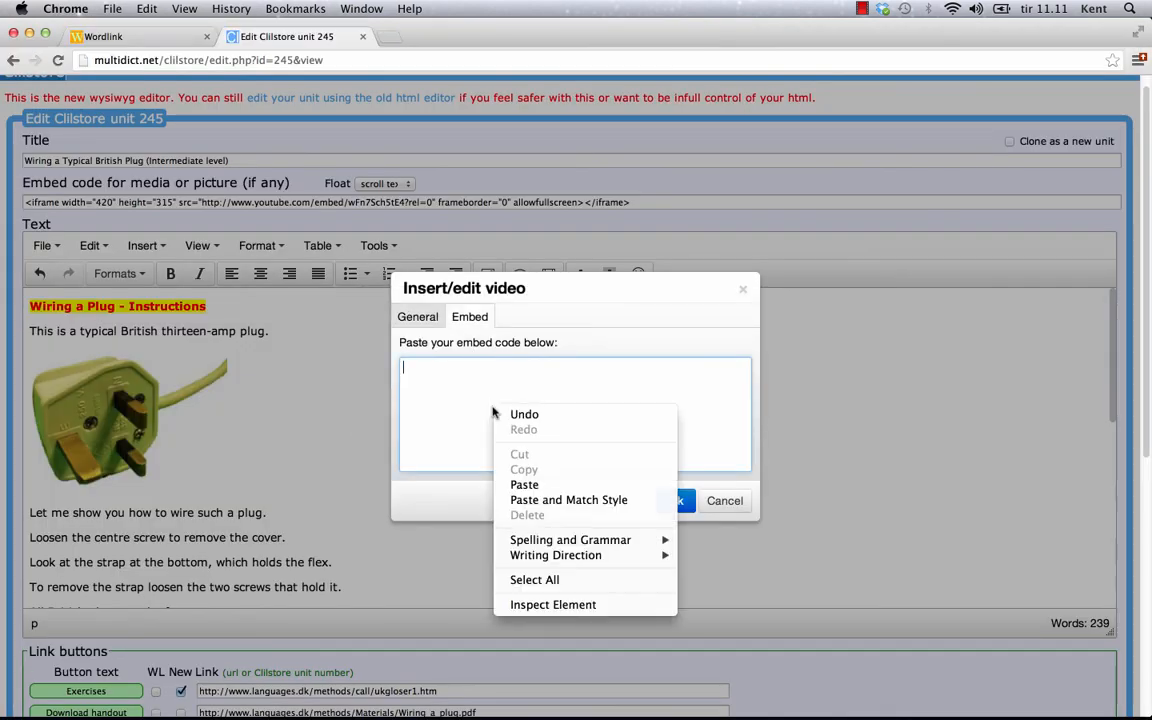
{"action": "left_click", "coordinate": [524, 486]}
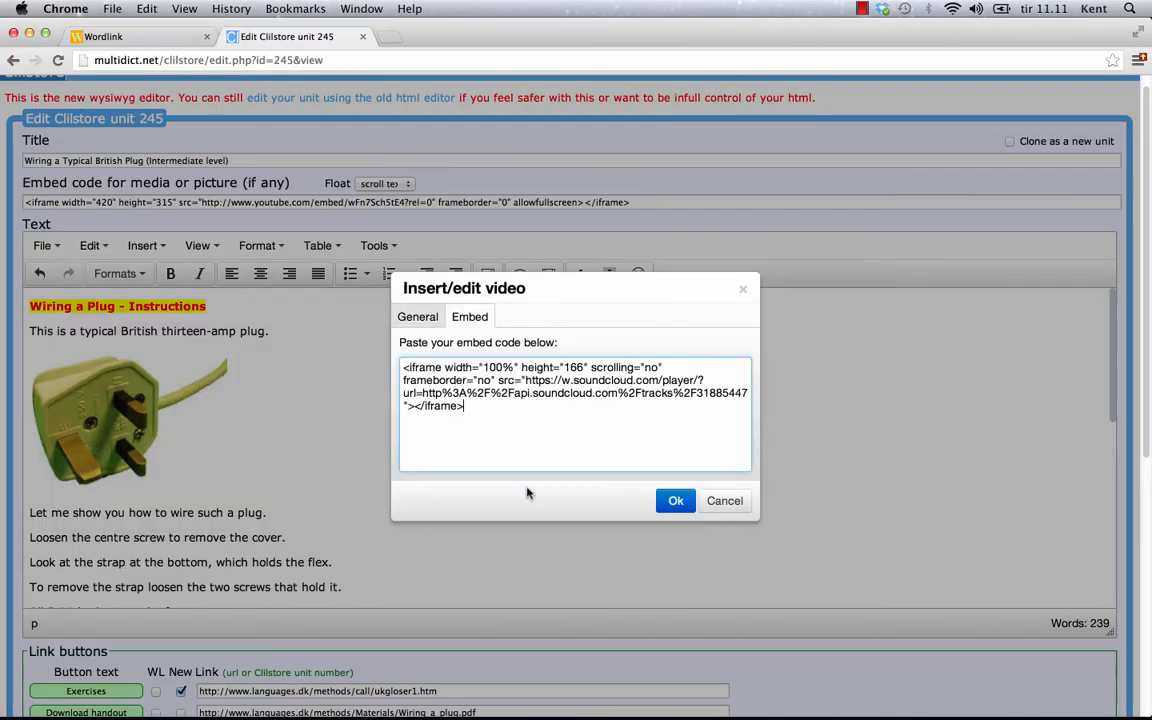
{"action": "left_click", "coordinate": [663, 503]}
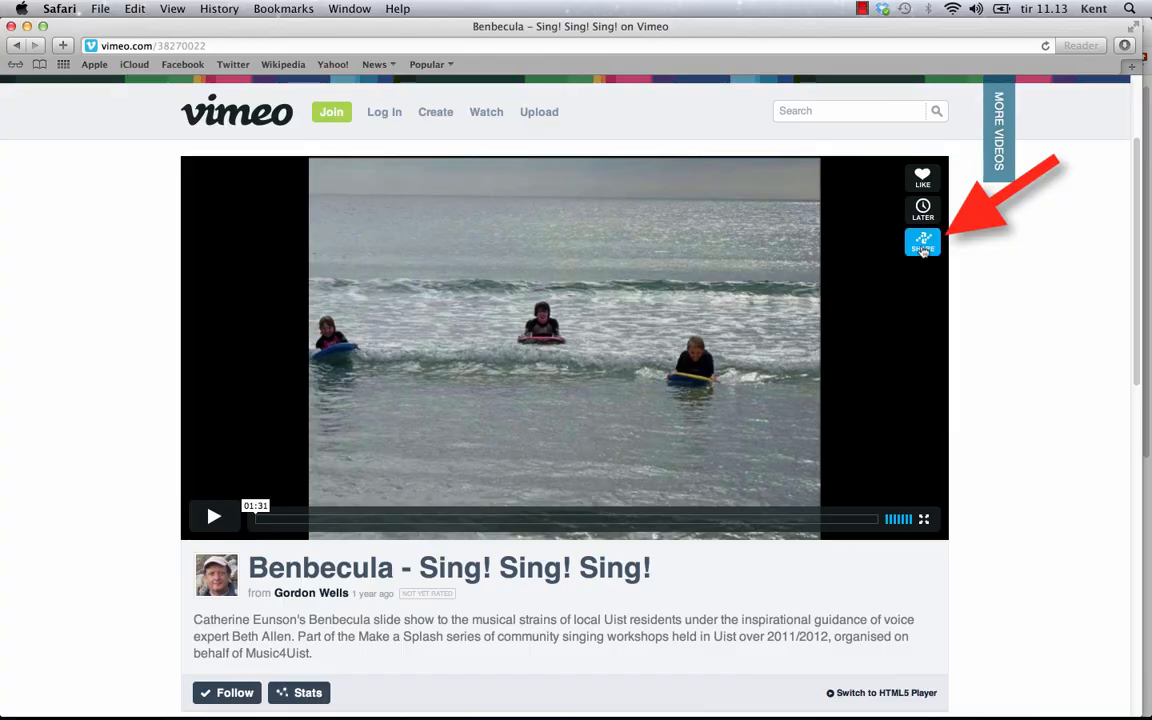
Step: Copy the Vimeo embed code for the Benbecula - Sing! Sing! Sing! video
{"action": "left_click", "coordinate": [923, 246]}
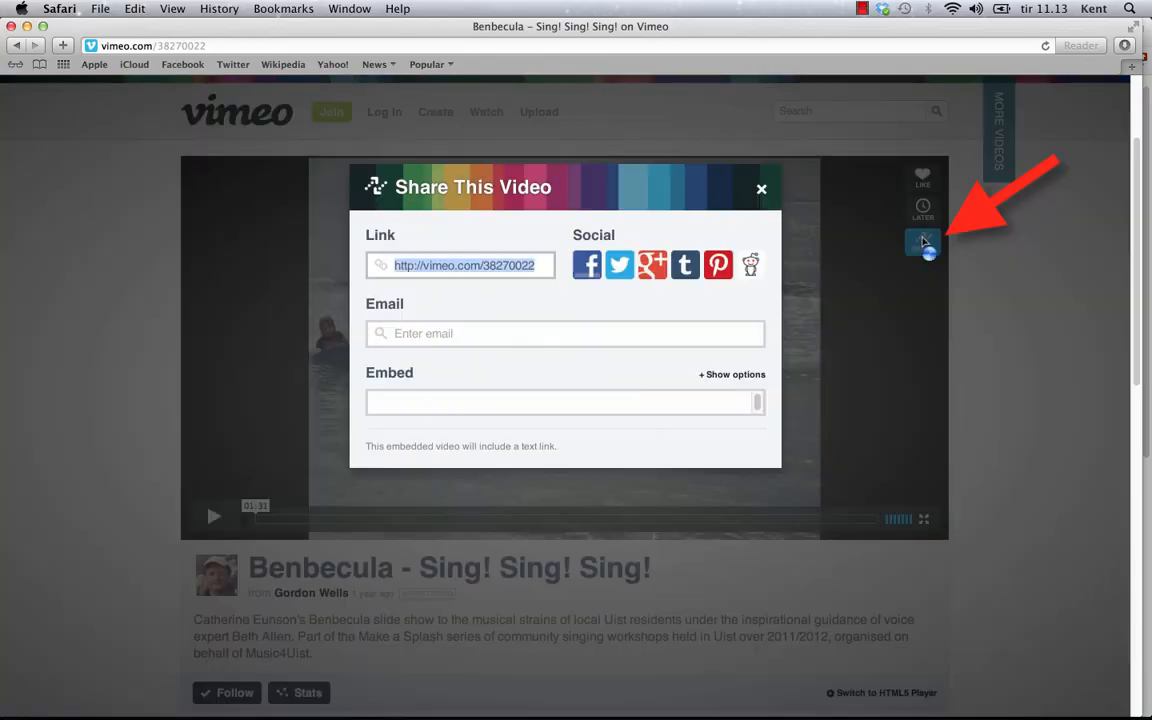
{"action": "left_click", "coordinate": [545, 402]}
{"action": "right_click", "coordinate": [548, 420]}
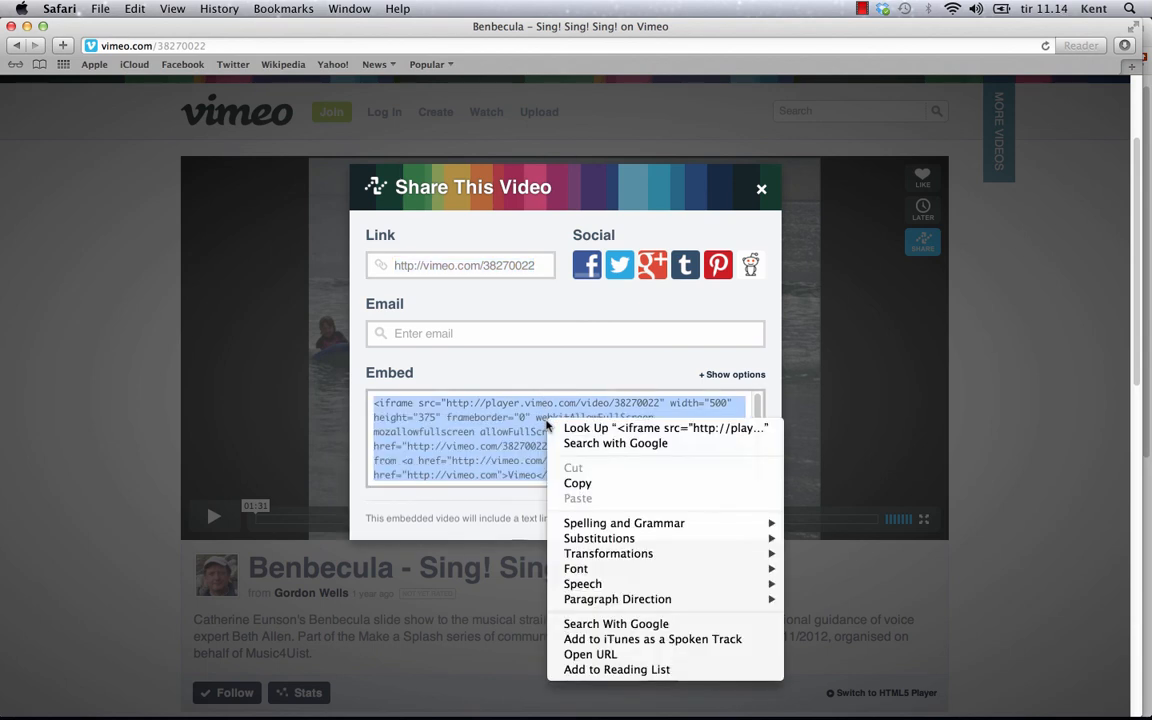
{"action": "left_click", "coordinate": [578, 486]}
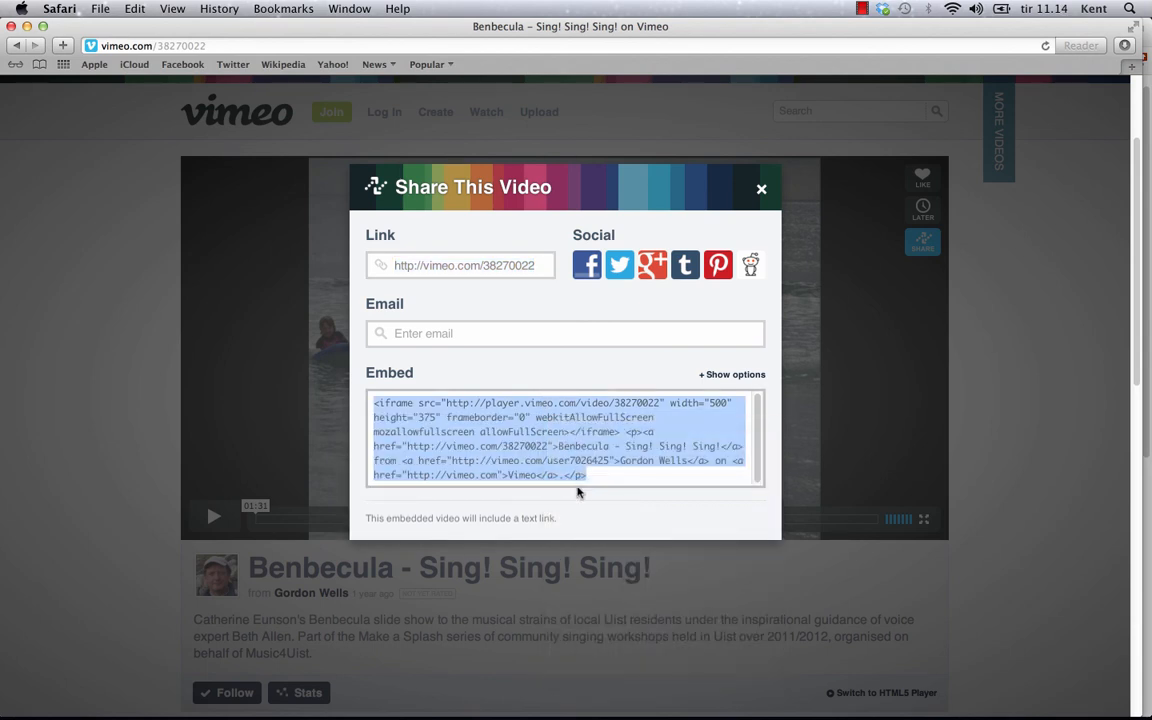
Step: Paste the Vimeo embed code into Clilstore's Insert/edit video dialog and insert the video
{"action": "key", "text": "super+Tab"}
{"action": "key", "text": "super+Tab"}
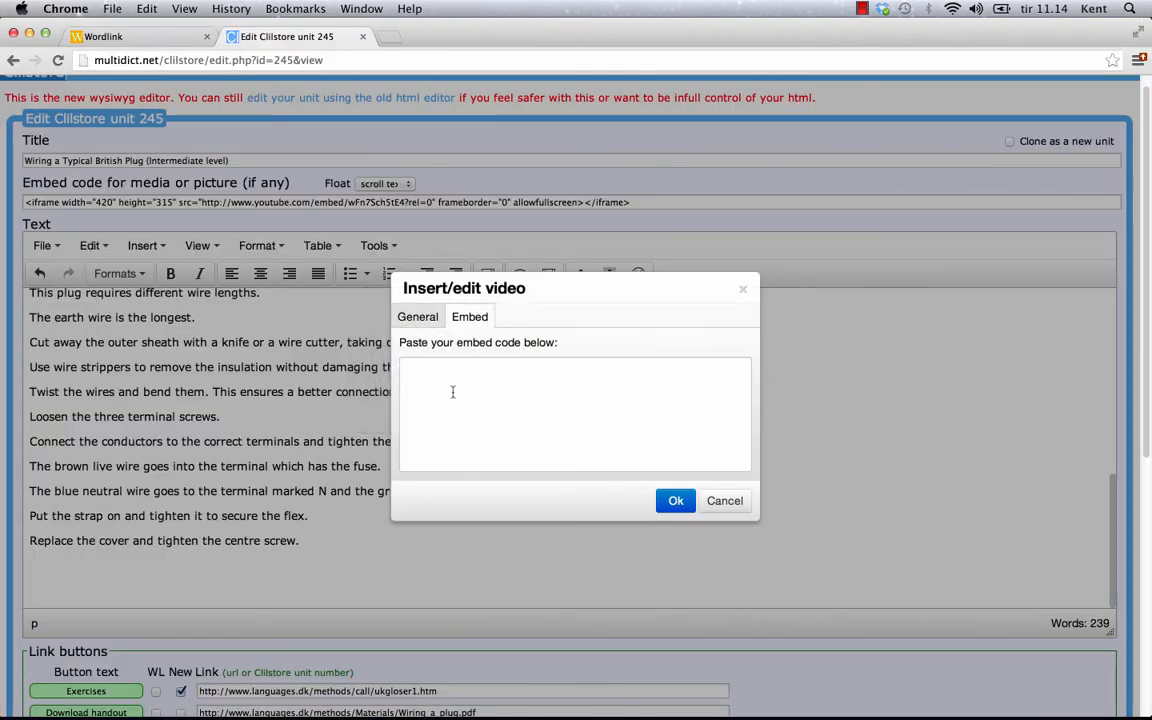
{"action": "left_click", "coordinate": [452, 392]}
{"action": "right_click", "coordinate": [452, 390]}
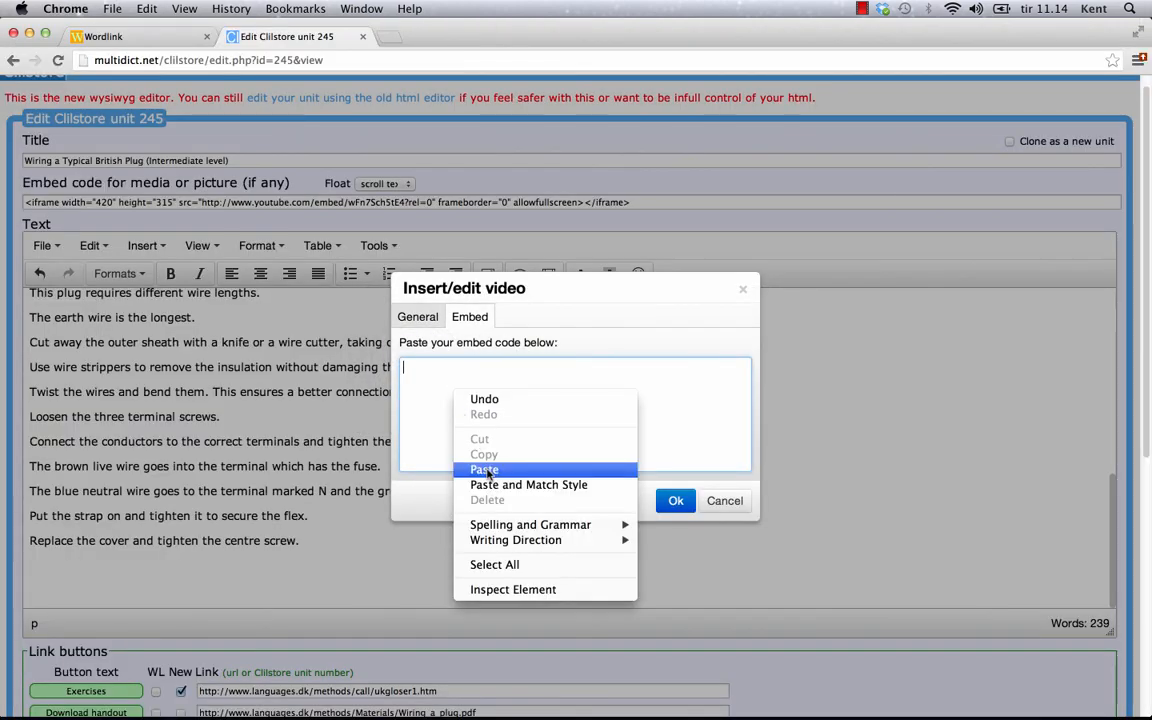
{"action": "left_click", "coordinate": [485, 469]}
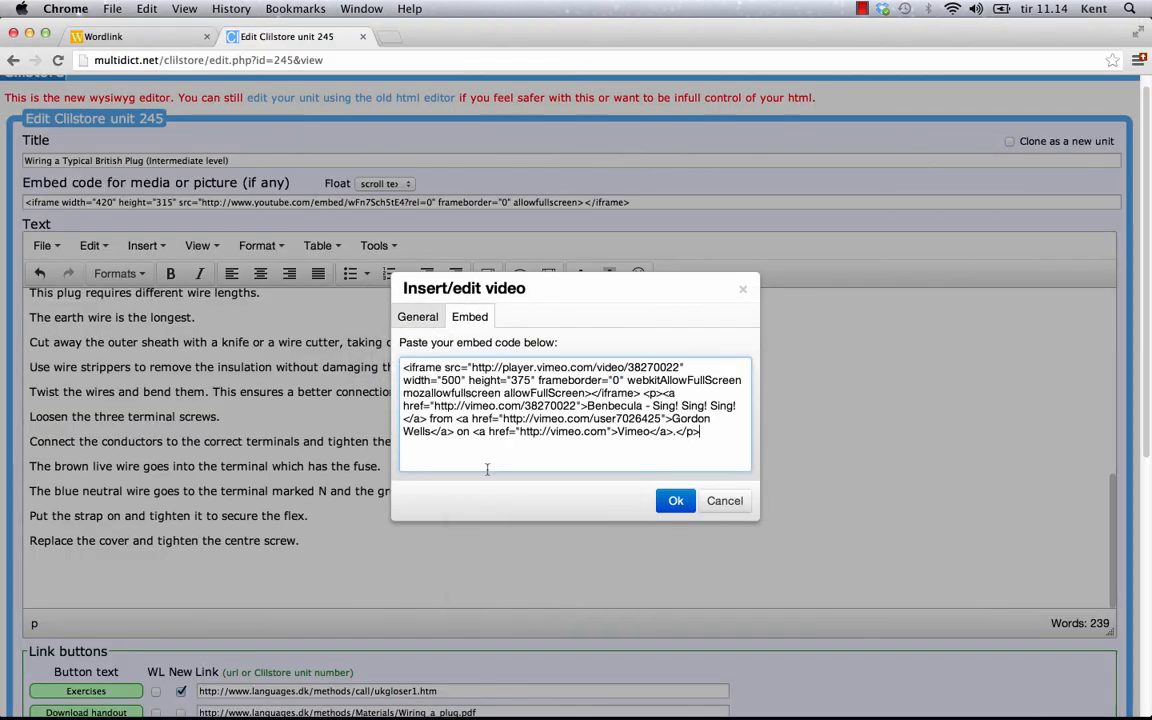
{"action": "left_click", "coordinate": [676, 501]}
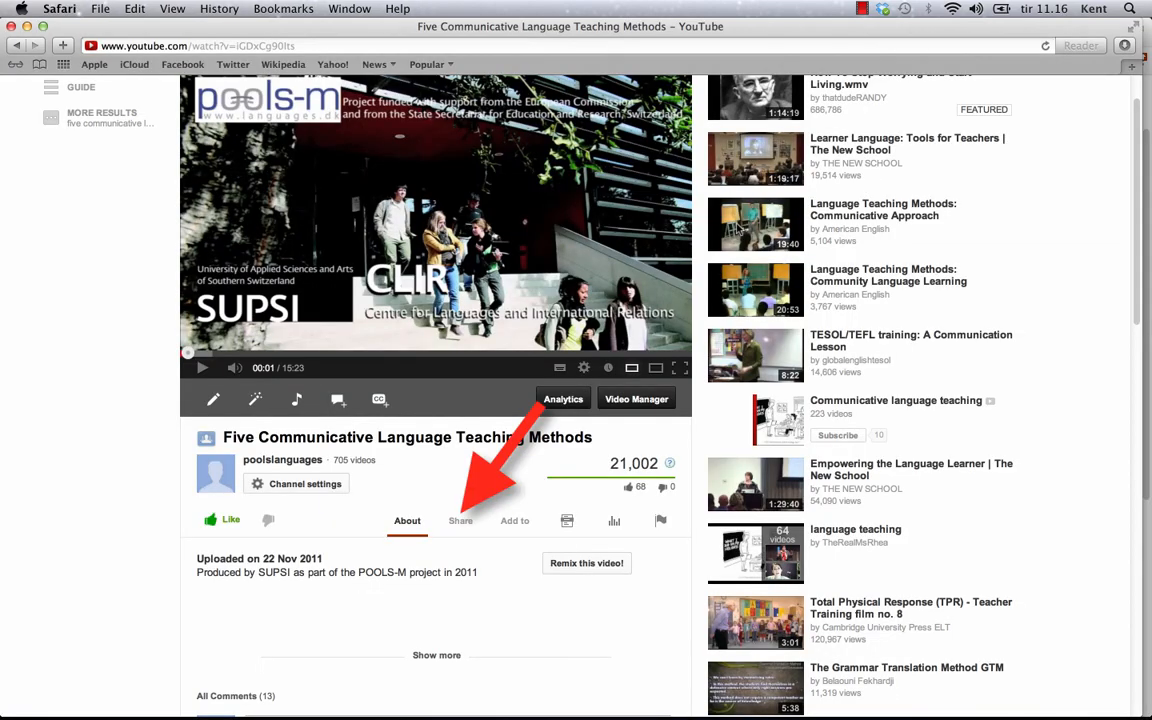
Step: Copy the YouTube iframe embed code for Five Communicative Language Teaching Methods
{"action": "left_click", "coordinate": [461, 524]}
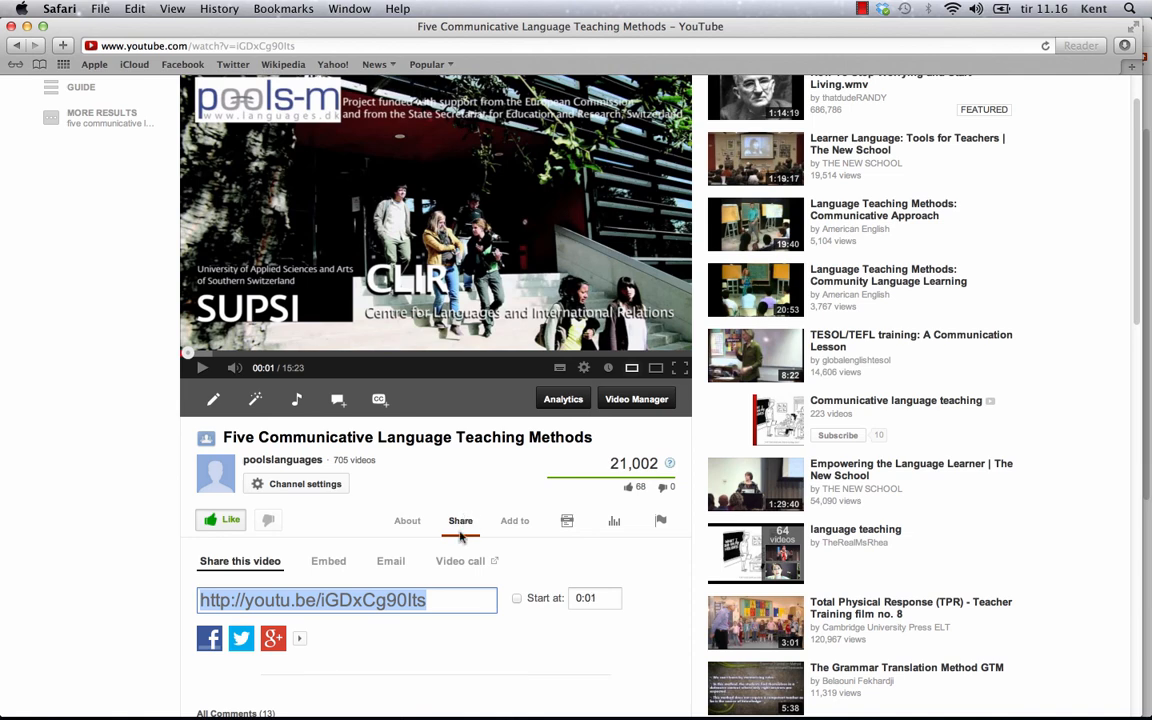
{"action": "left_click", "coordinate": [348, 574]}
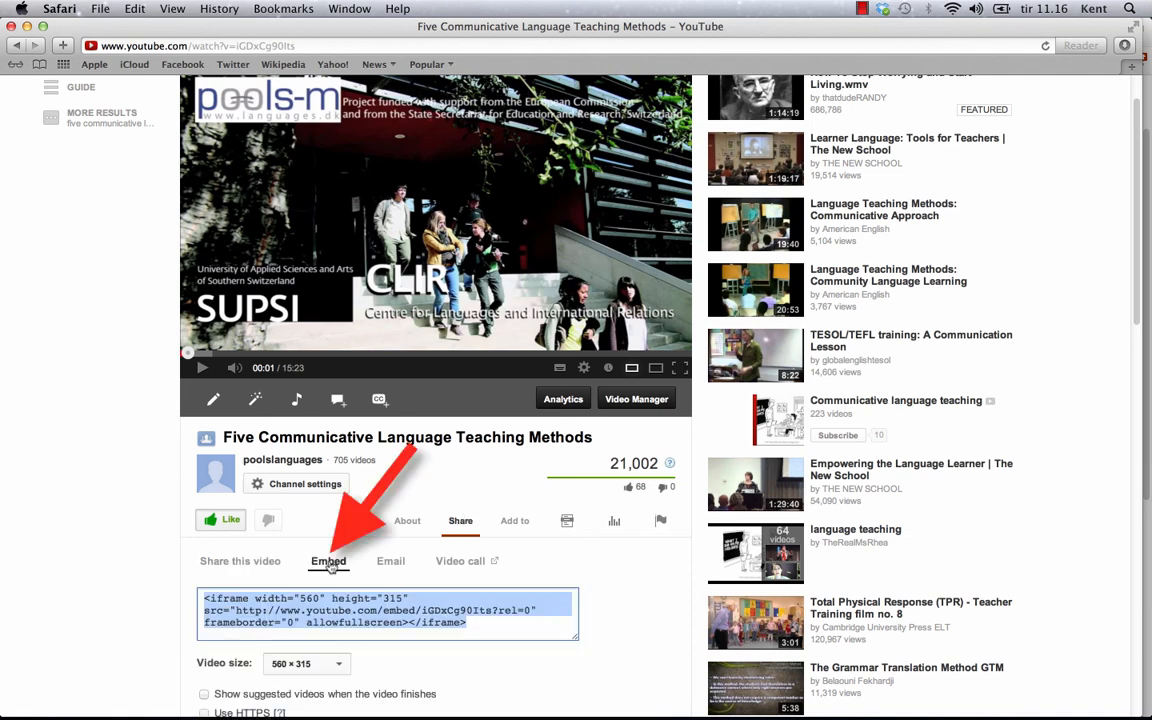
{"action": "right_click", "coordinate": [367, 609]}
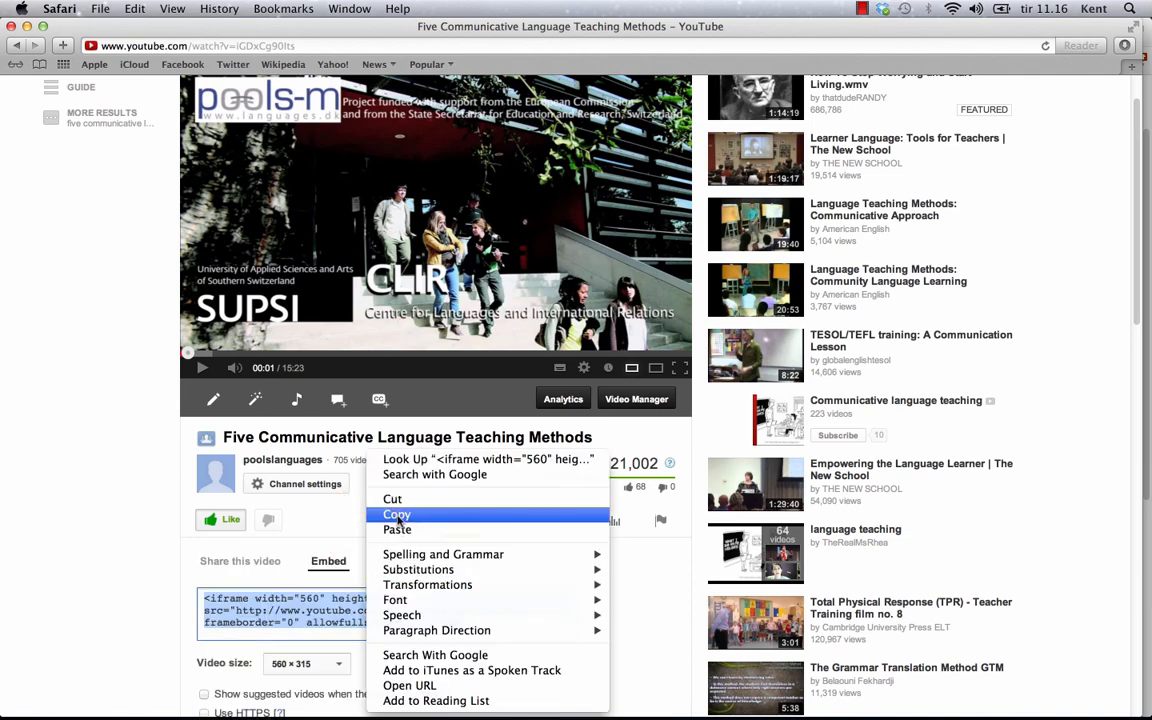
{"action": "left_click", "coordinate": [396, 517]}
Step: Paste the YouTube embed code into Clilstore's Insert/edit video dialog and insert the video
{"action": "key", "text": "super+Tab"}
{"action": "key", "text": "super+Tab"}
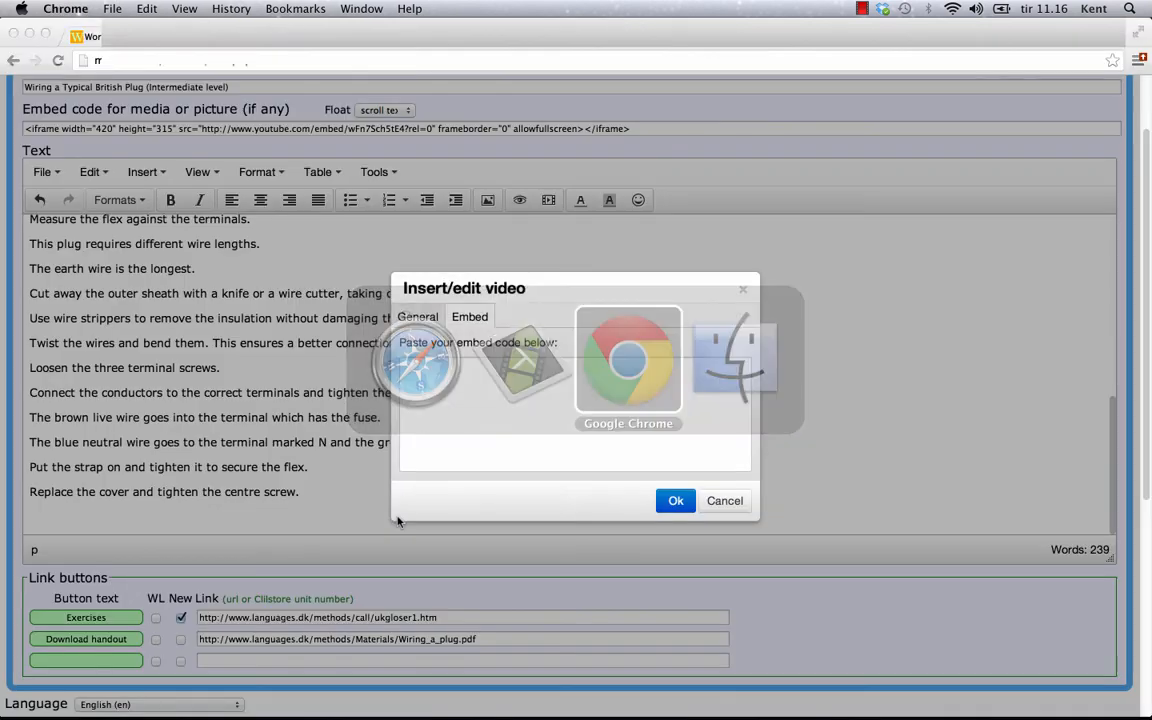
{"action": "right_click", "coordinate": [452, 400]}
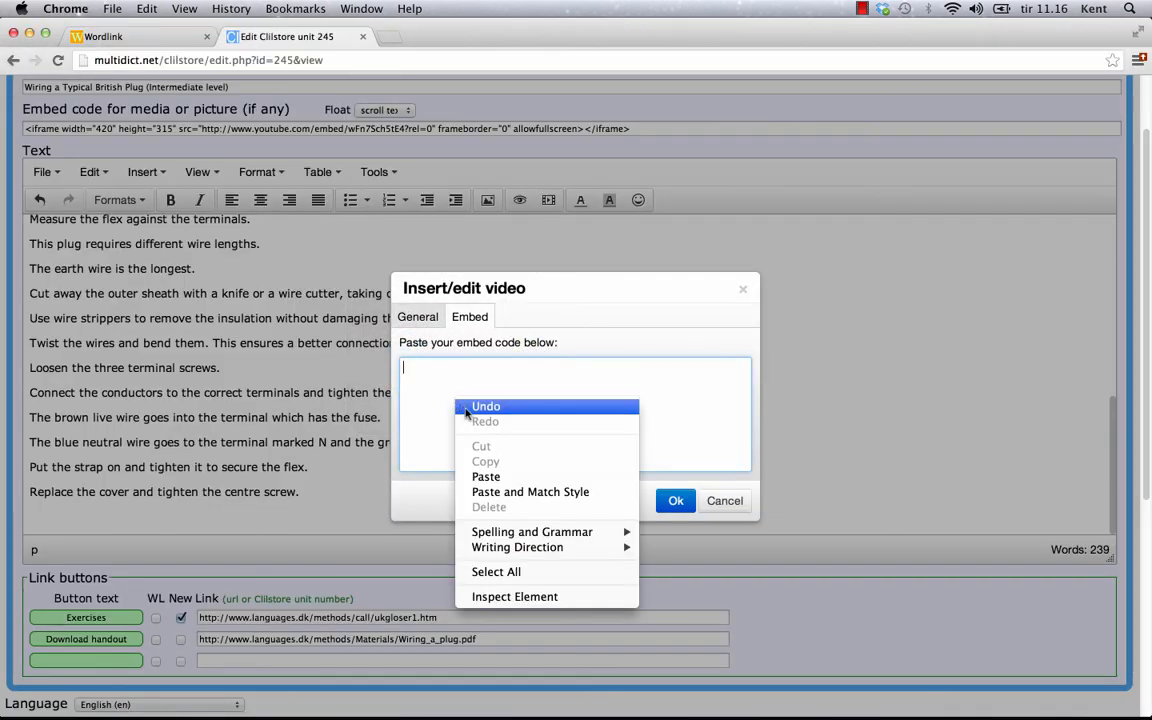
{"action": "left_click", "coordinate": [487, 477]}
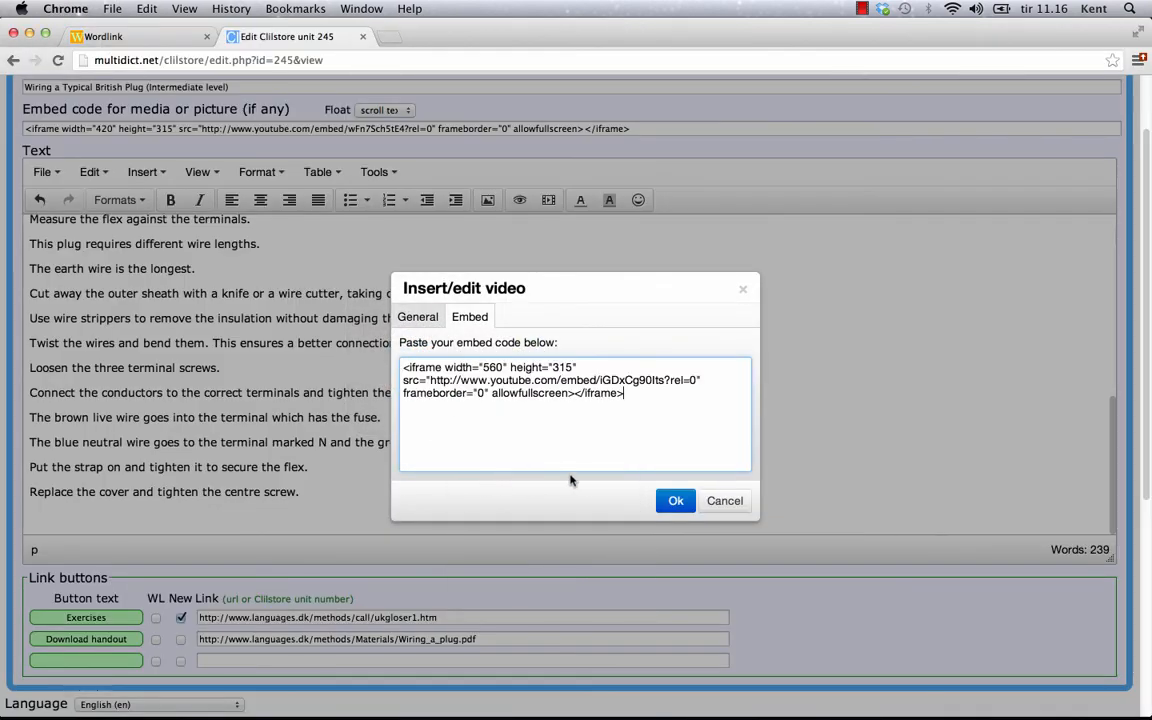
{"action": "left_click", "coordinate": [676, 501]}
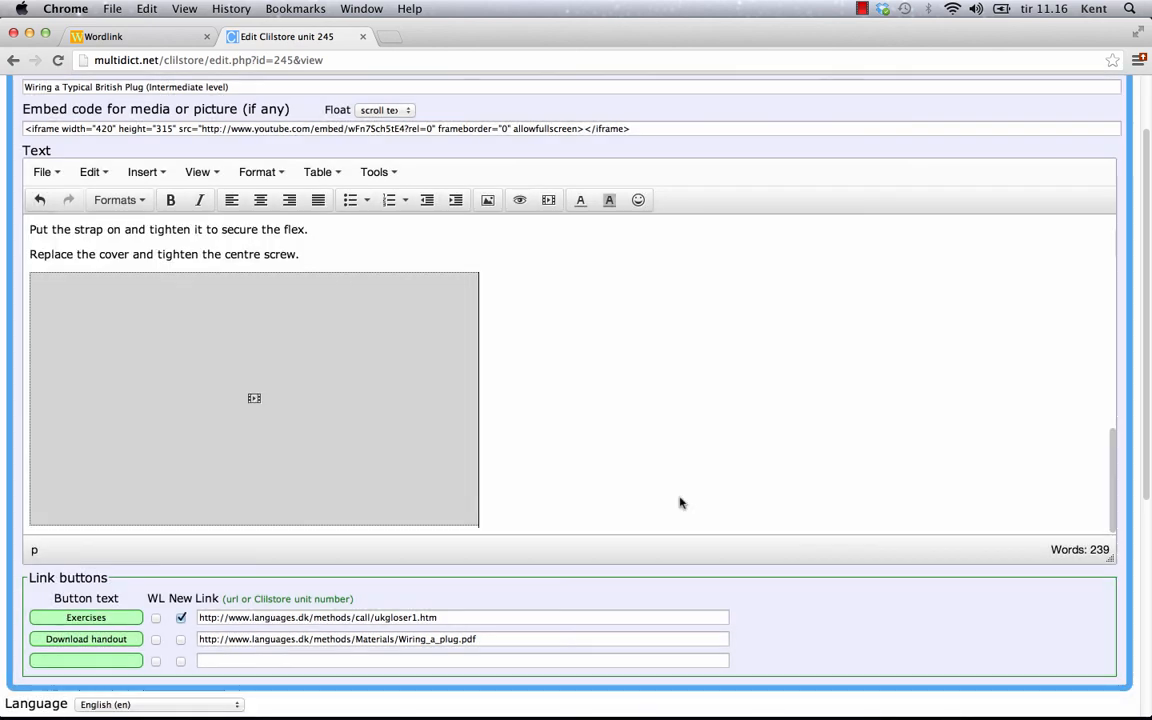